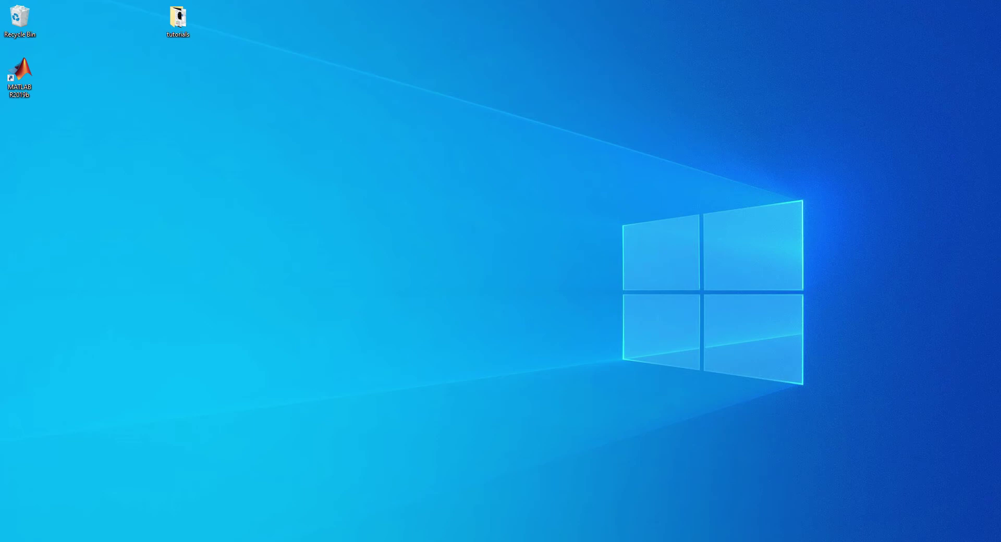
Step: Launch CarMaker 8.1.2 from the IPG folder in the Windows Start menu
key("super")
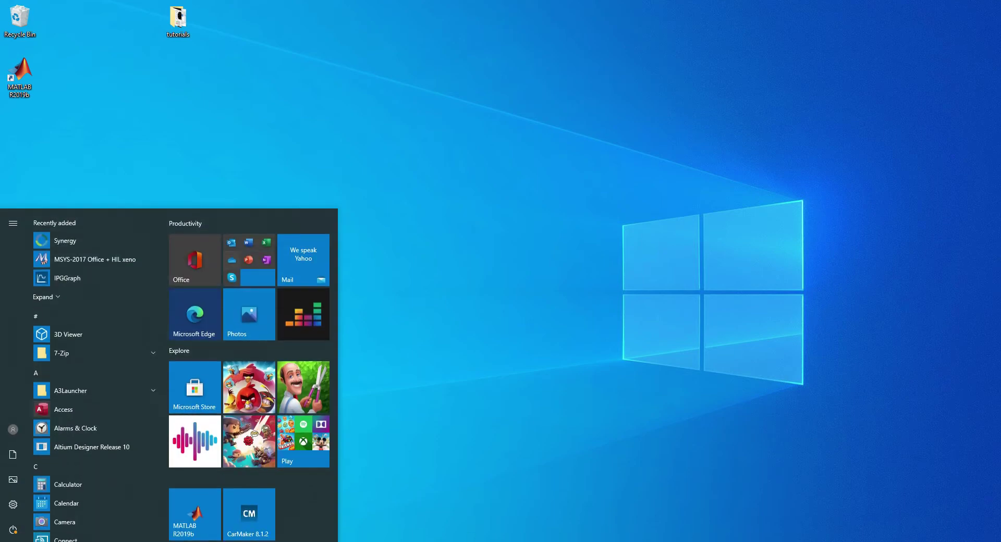
scroll(89, 461, "down", 10)
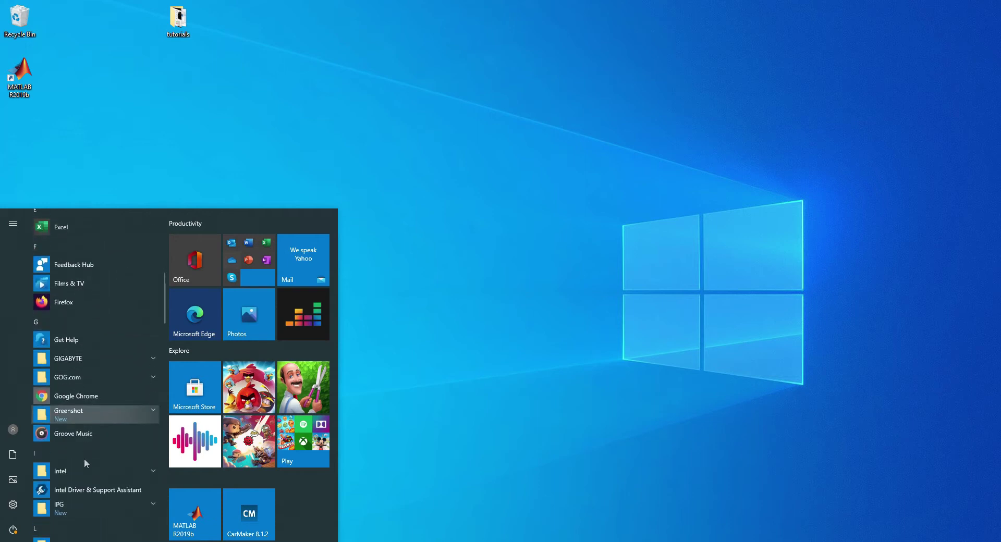
scroll(83, 458, "down", 2)
left_click(95, 395)
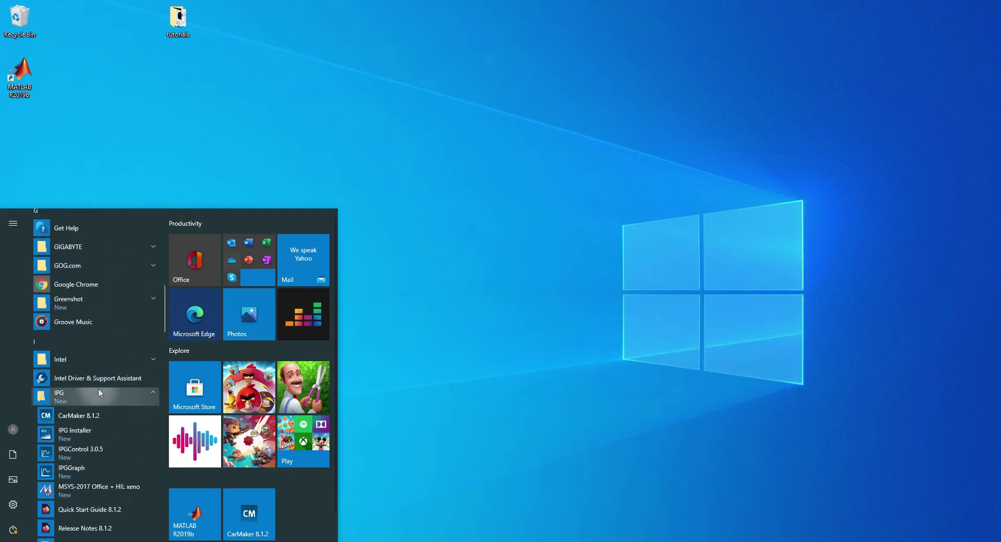
left_click(98, 416)
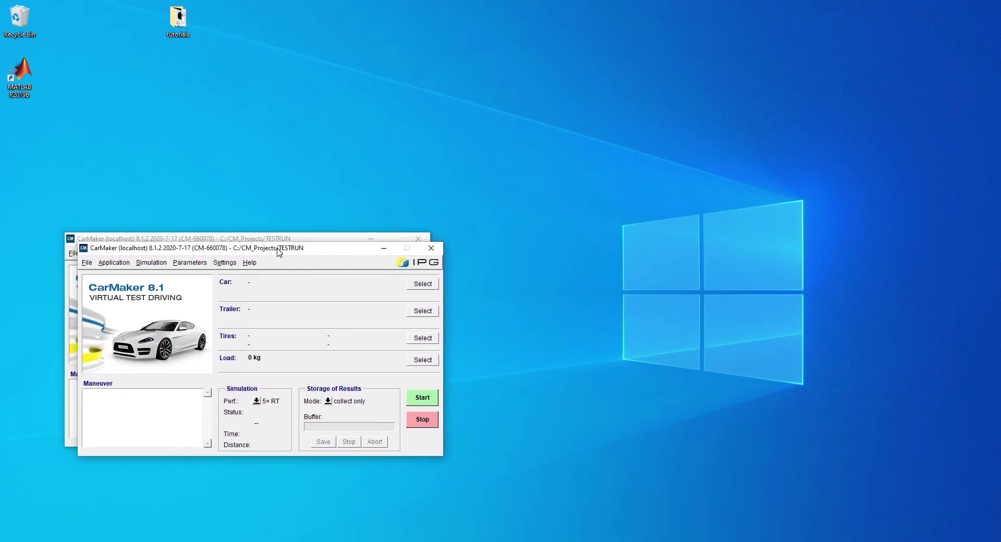
Step: Close the duplicate CarMaker window and create project tutorial3 under C:/CM_Projects with all features selected
left_click_drag(329, 254, 419, 289)
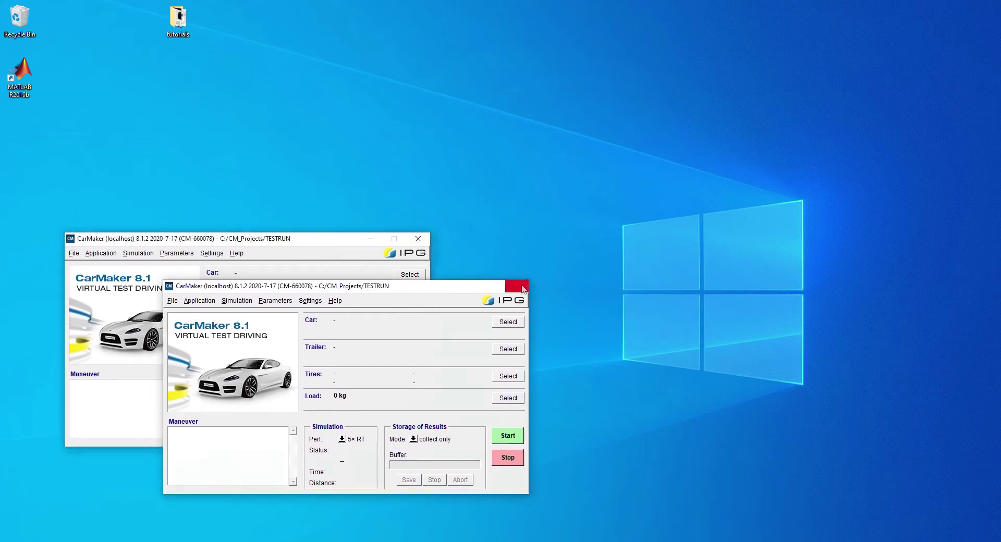
left_click(521, 286)
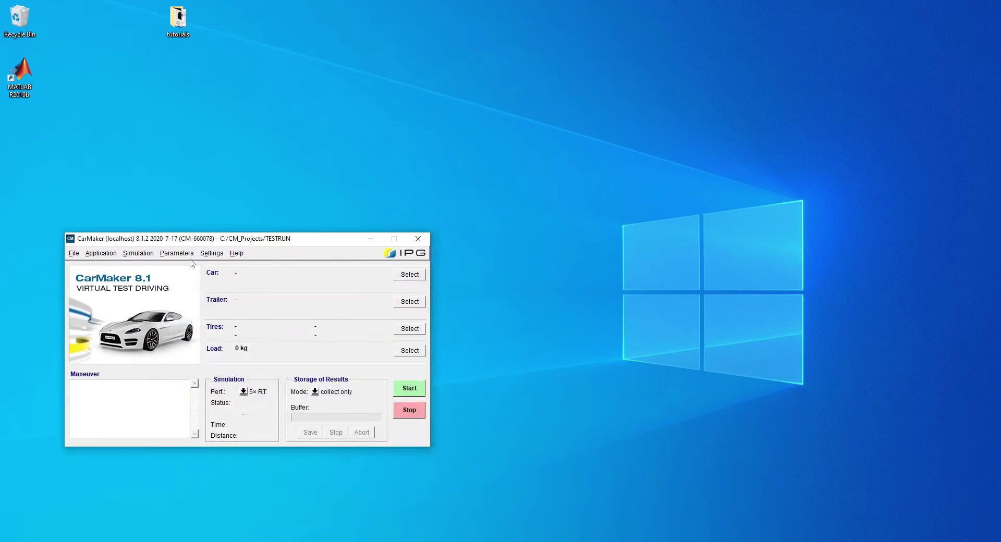
left_click(74, 254)
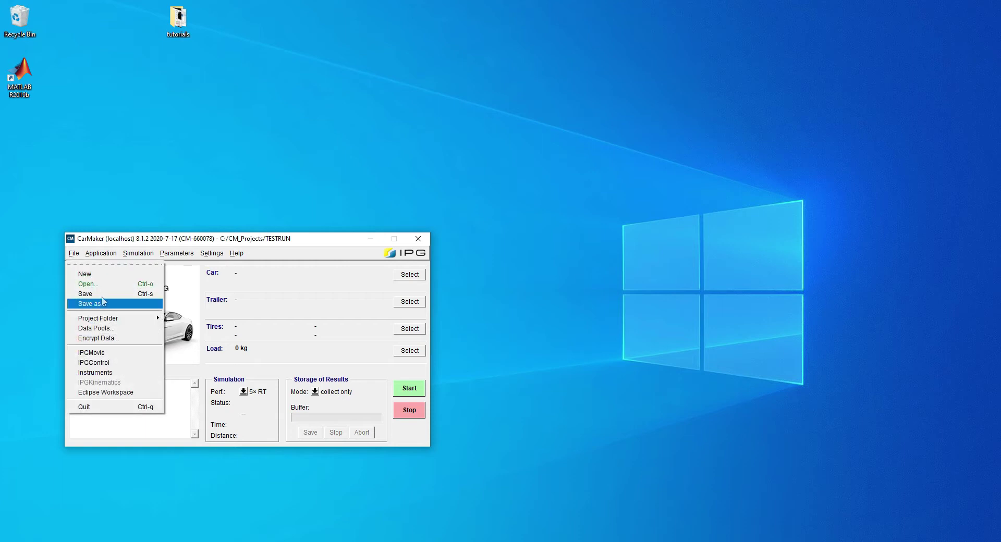
mouse_move(115, 320)
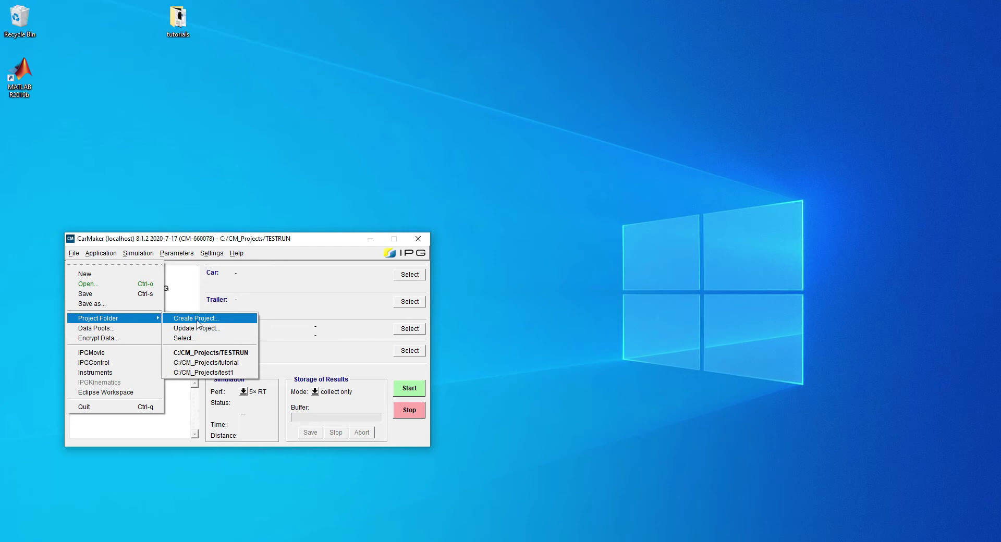
left_click(197, 320)
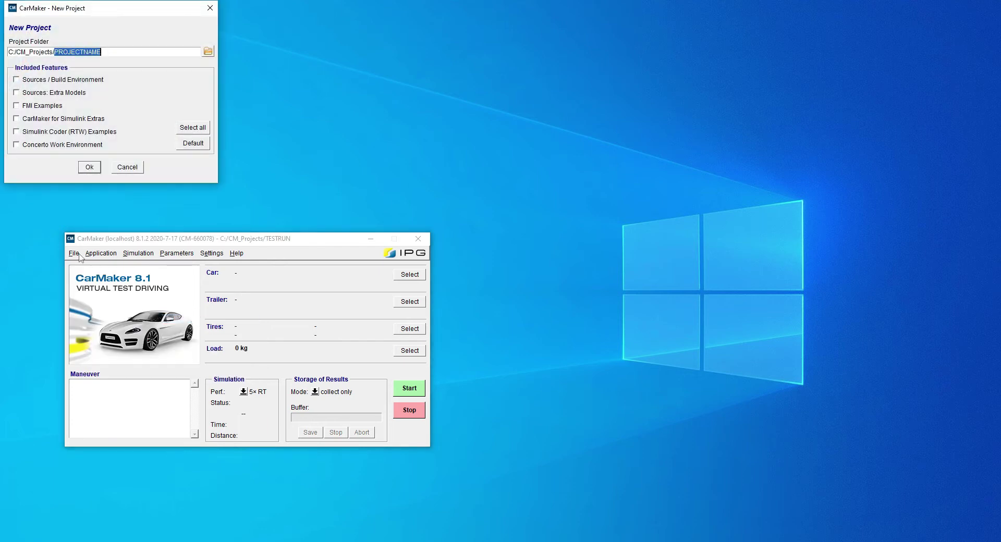
left_click(188, 129)
key("BackSpace")
left_click(86, 164)
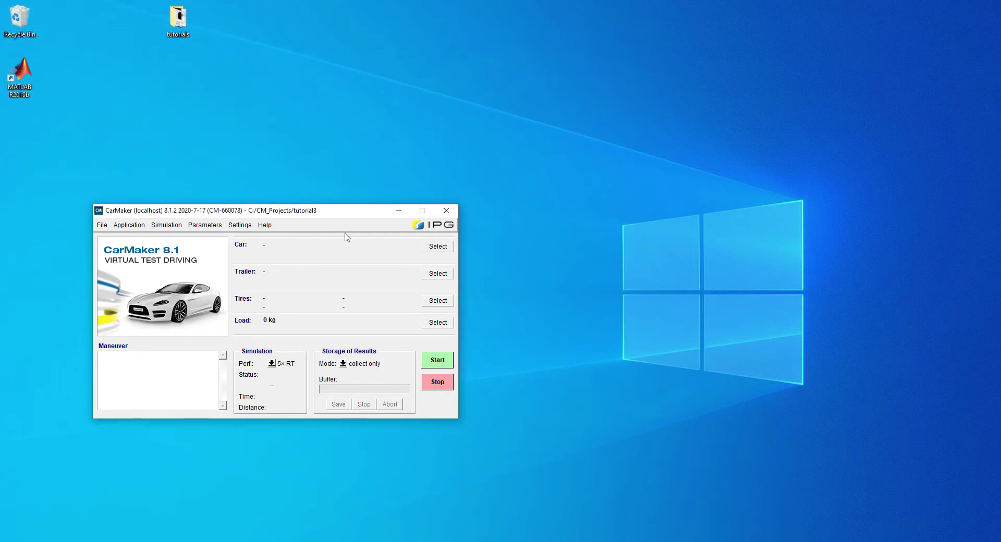
Step: Select the Demo_Audi_R8 product example as the car, then view the Driver parameters (150 km/h cruising)
left_click(102, 225)
mouse_move(150, 295)
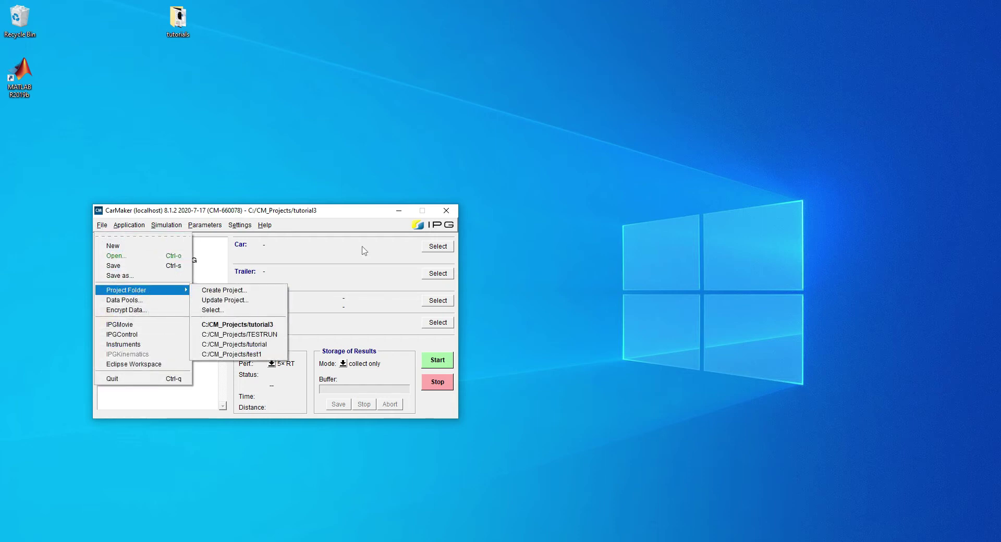
left_click(342, 227)
left_click(440, 249)
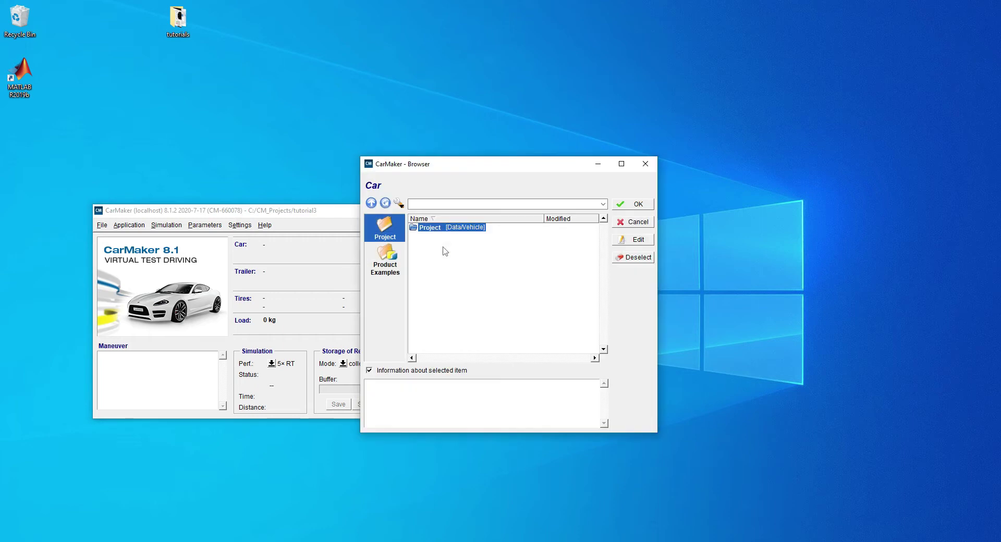
left_click(391, 260)
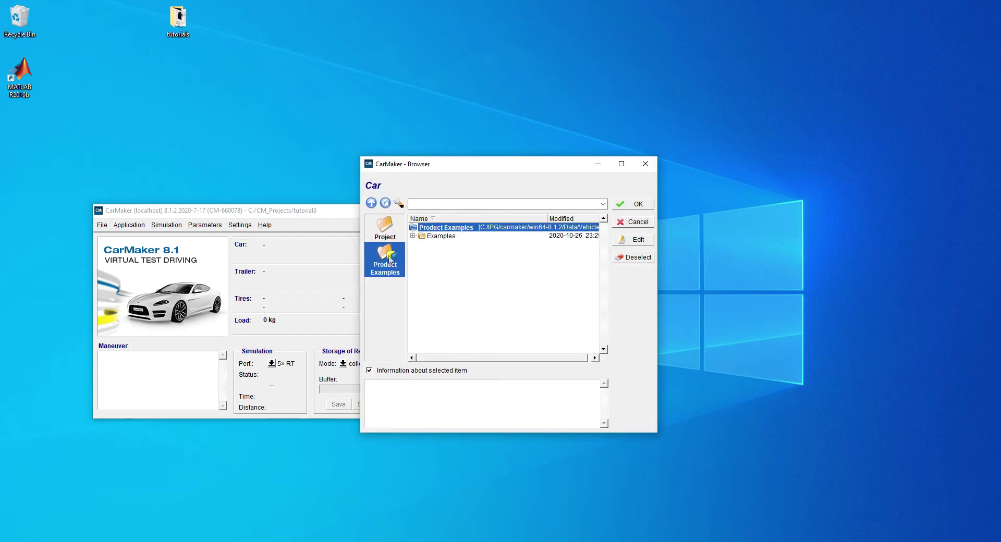
left_click(413, 237)
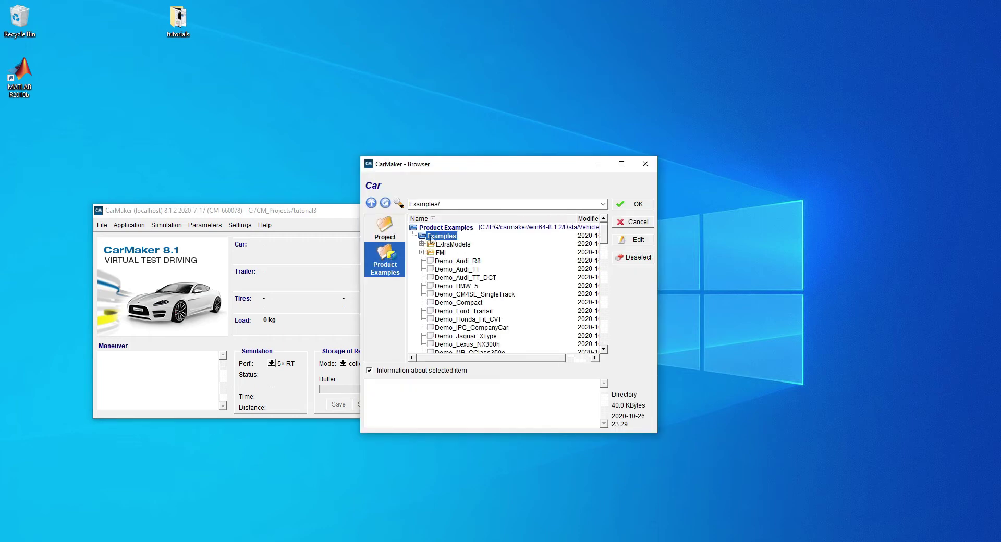
left_click(451, 263)
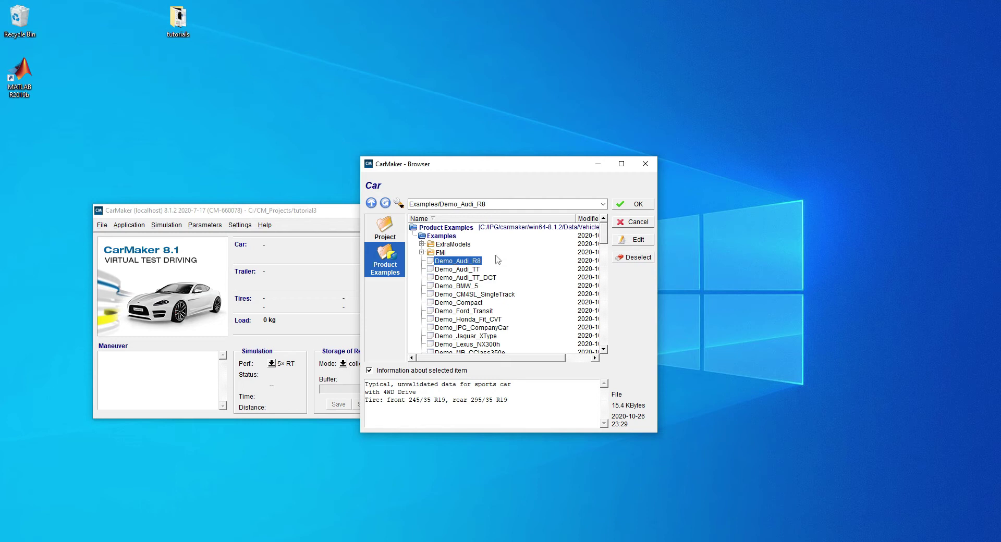
left_click(615, 204)
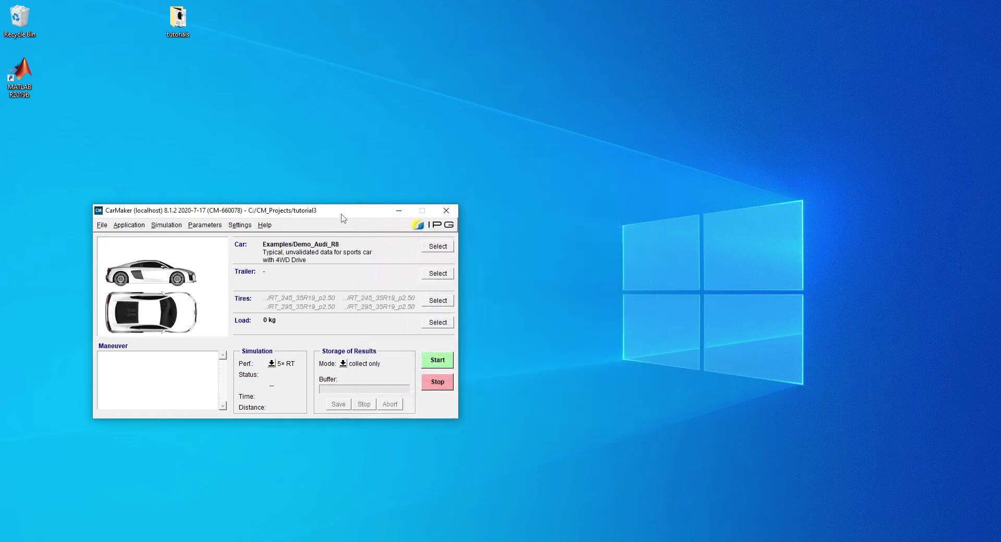
left_click(213, 226)
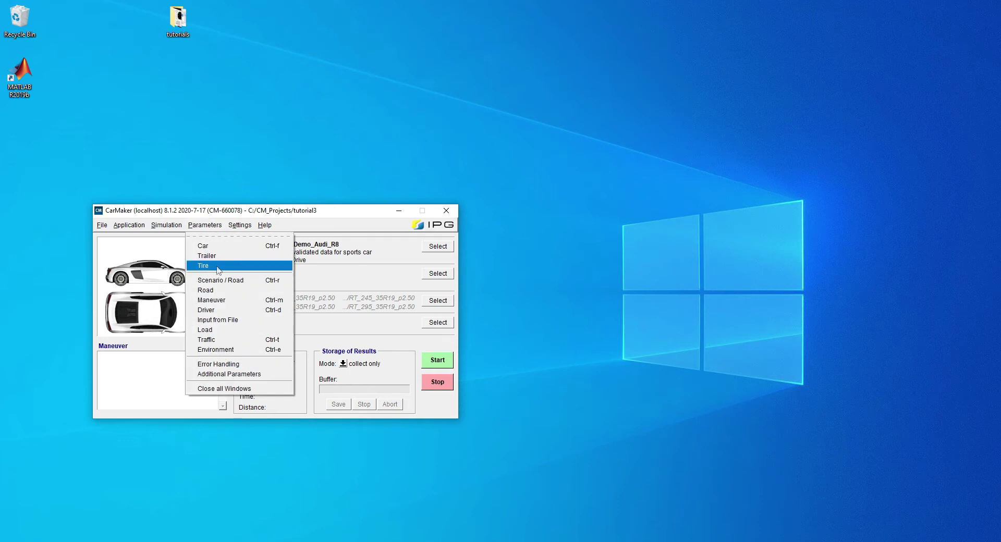
left_click(214, 309)
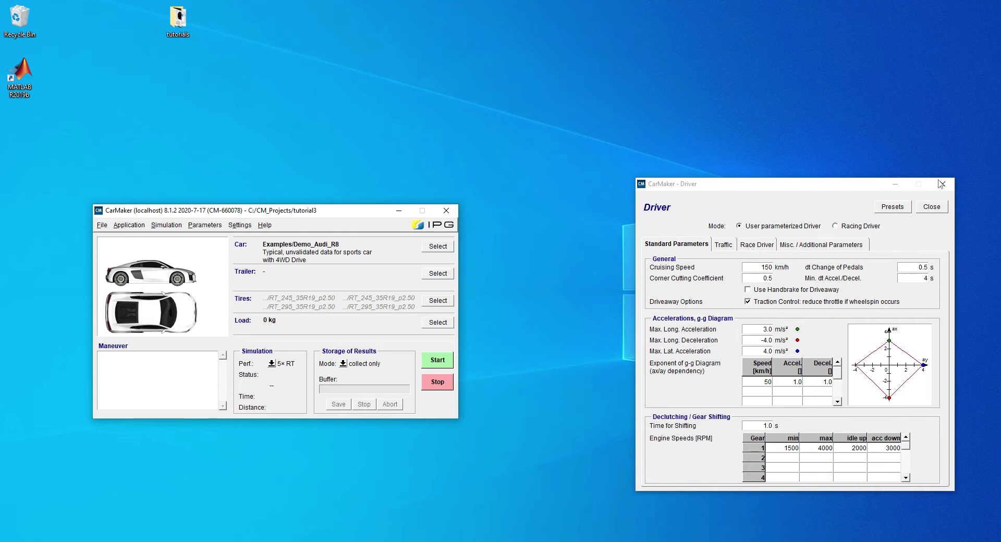
Step: Import the 500 s maneuver from a BasicFunctions > Driver example test run in the Maneuver editor
left_click(932, 208)
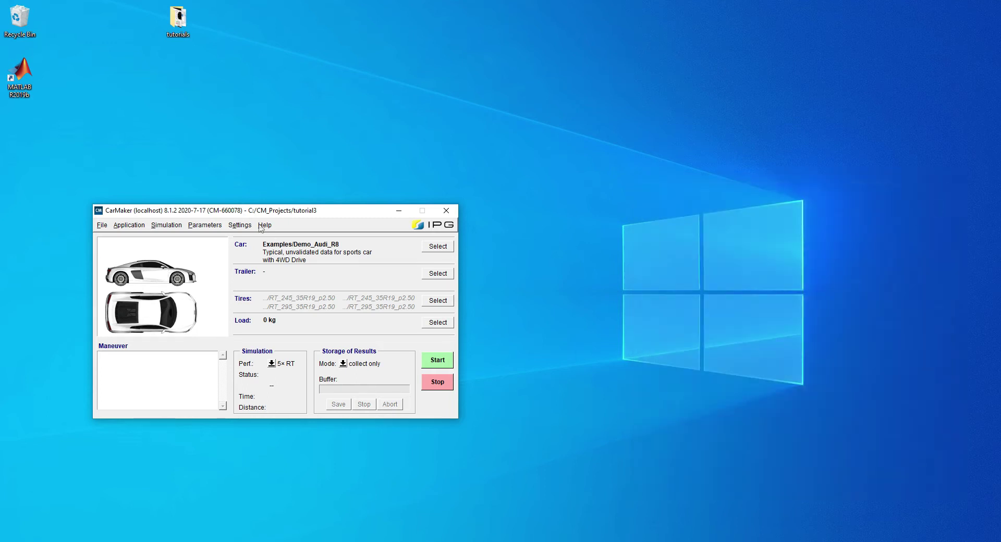
left_click(206, 225)
left_click(232, 301)
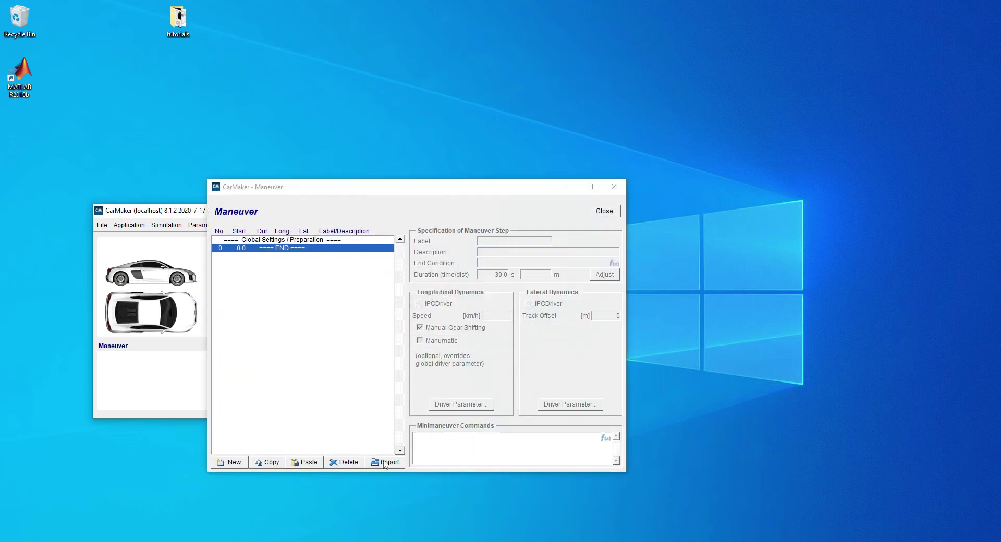
left_click(390, 461)
left_click(390, 256)
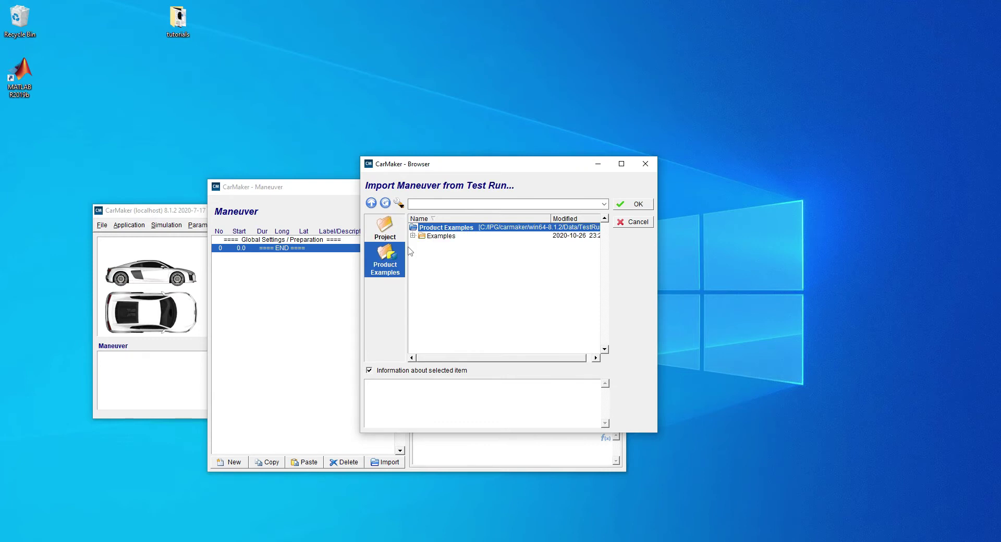
double_click(419, 238)
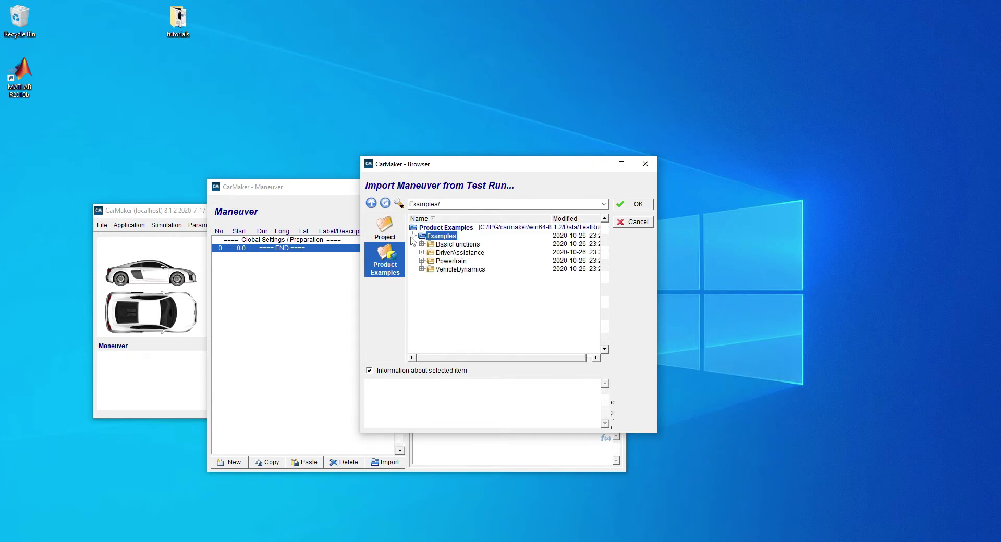
double_click(444, 245)
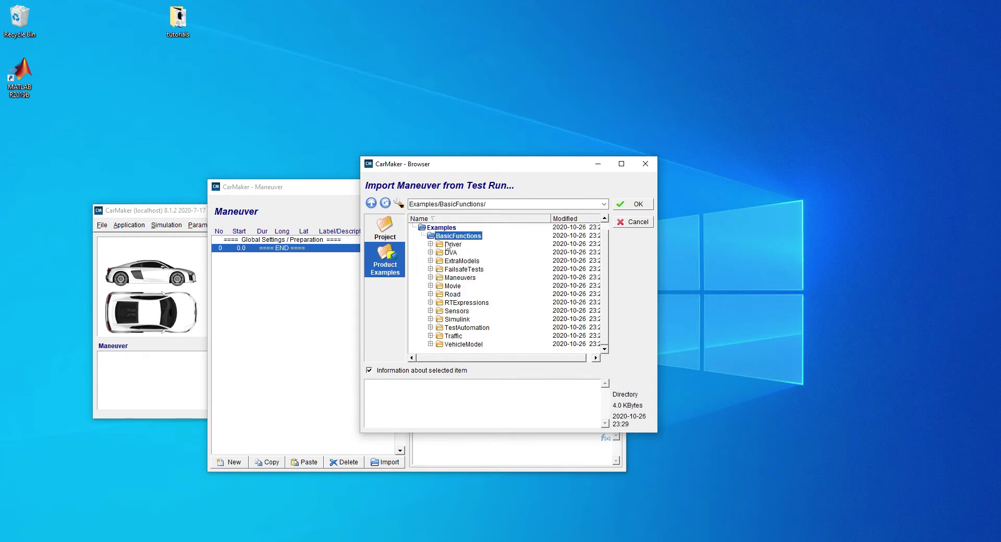
double_click(450, 245)
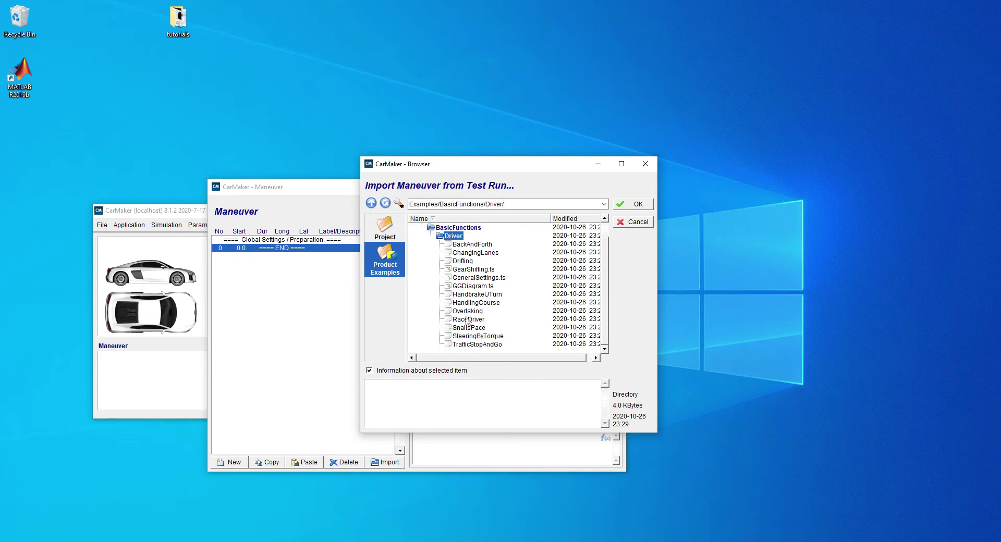
double_click(468, 319)
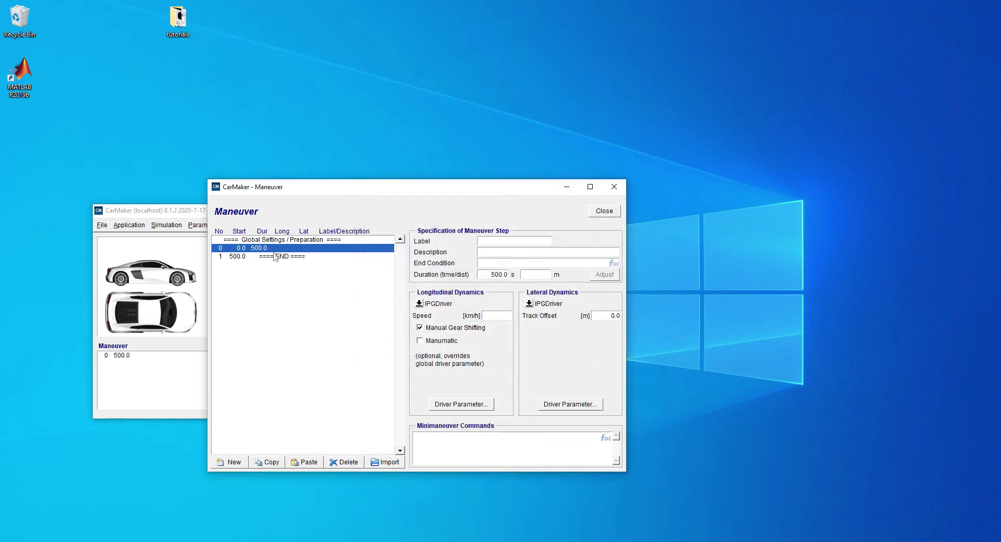
key("Tab")
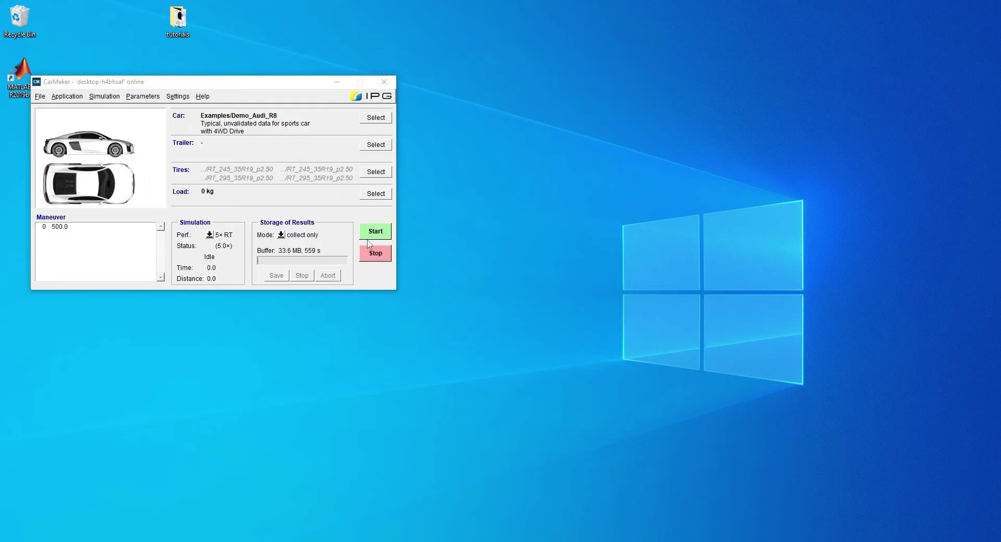
Step: Start the Demo_Audi_R8 run and pull the IPGMovie camera back to follow the car on the motorway
left_click(40, 97)
left_click(55, 197)
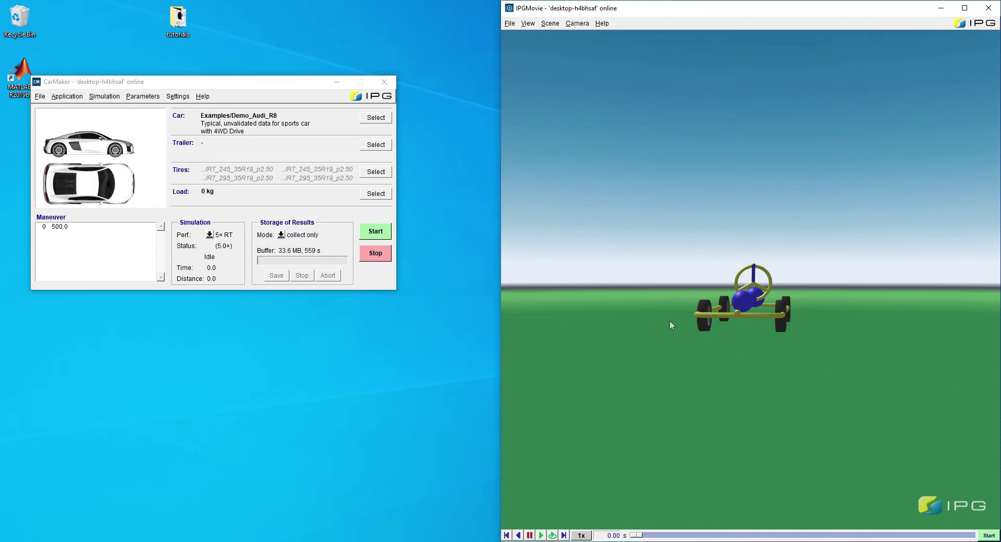
left_click(378, 233)
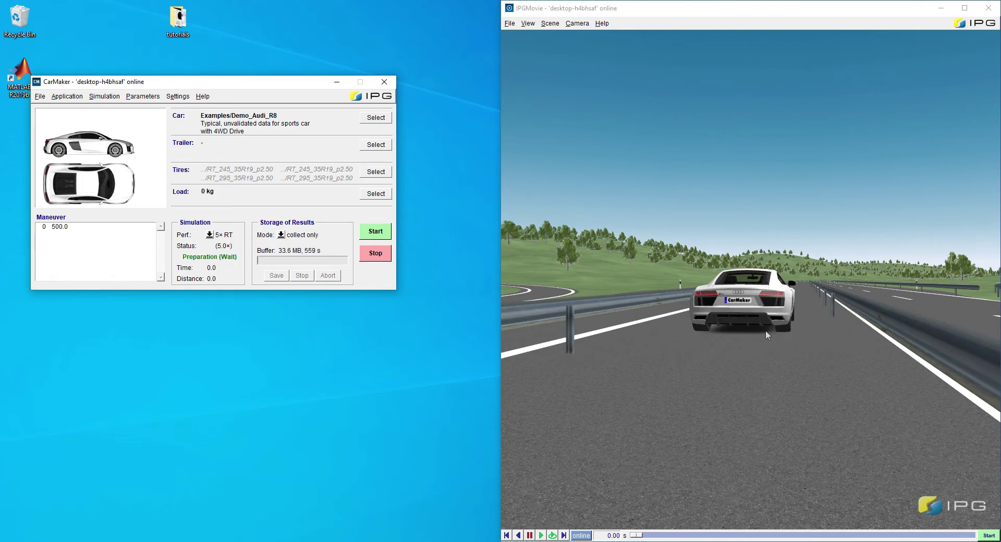
left_click(789, 364)
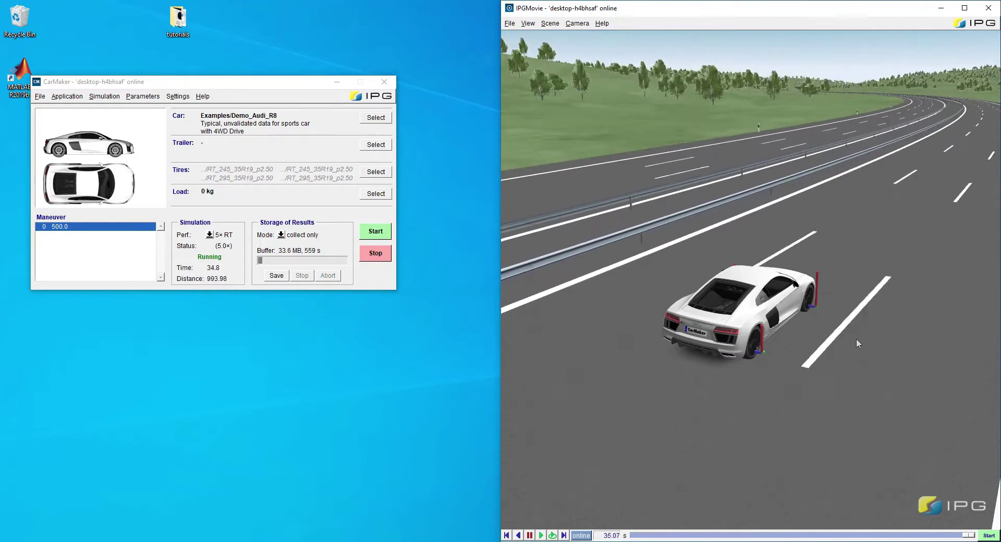
scroll(855, 338, "down", 3)
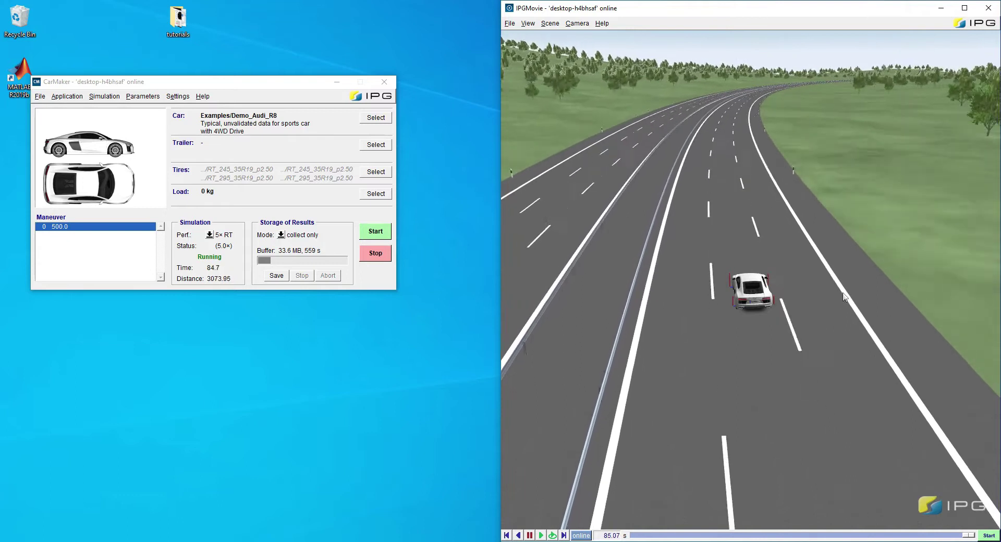
Step: Open and arrange the Instruments dashboard, rerun the simulation, and switch the engine off with START
left_click(54, 96)
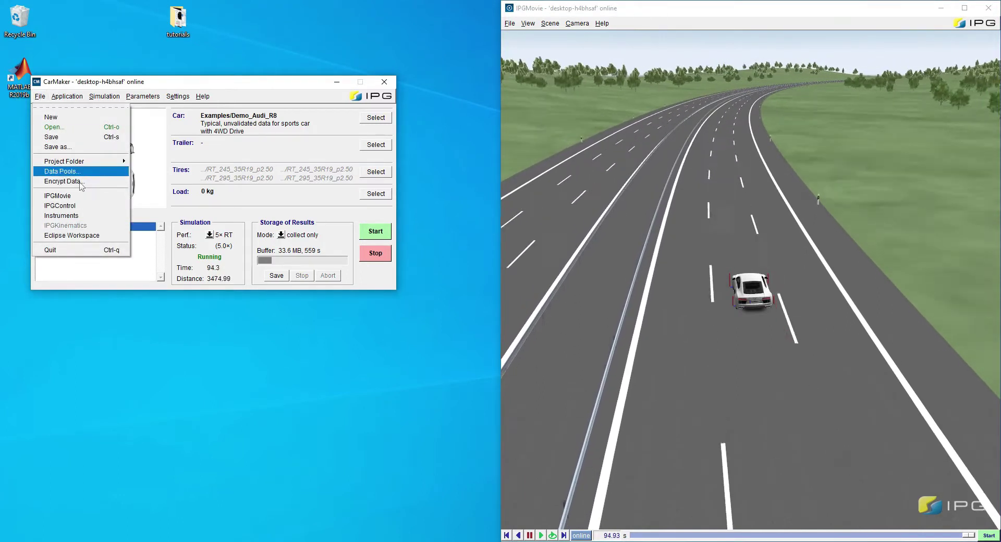
left_click(84, 216)
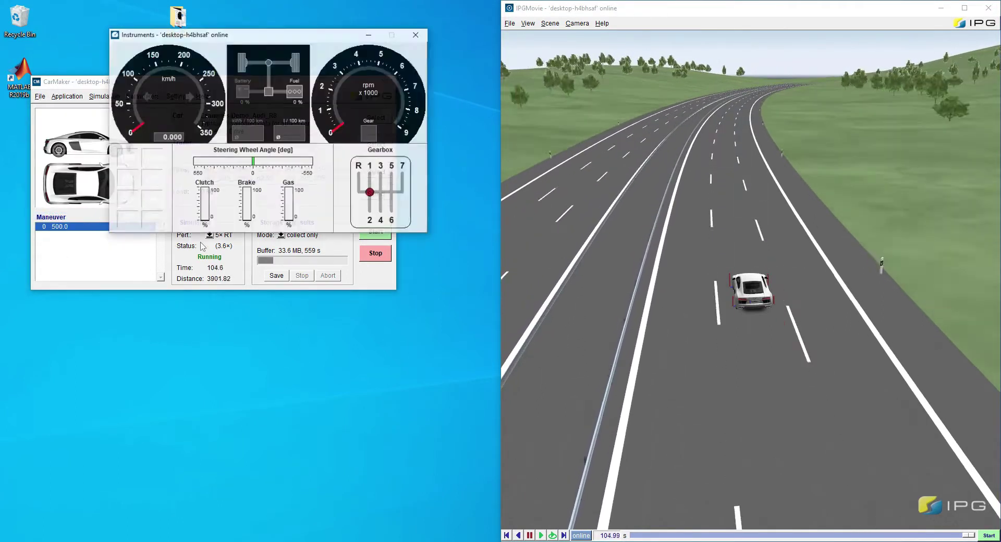
left_click_drag(325, 36, 309, 253)
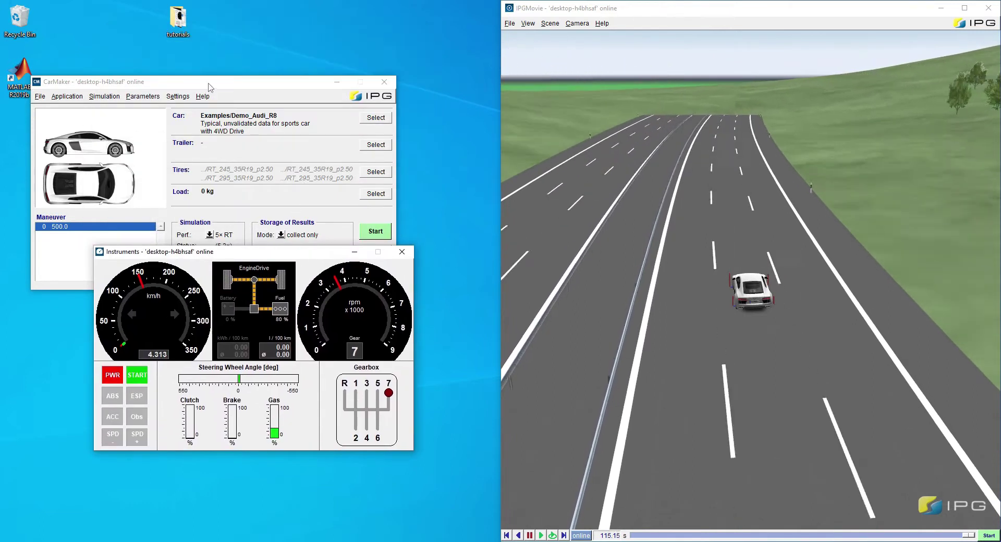
left_click_drag(210, 82, 247, 4)
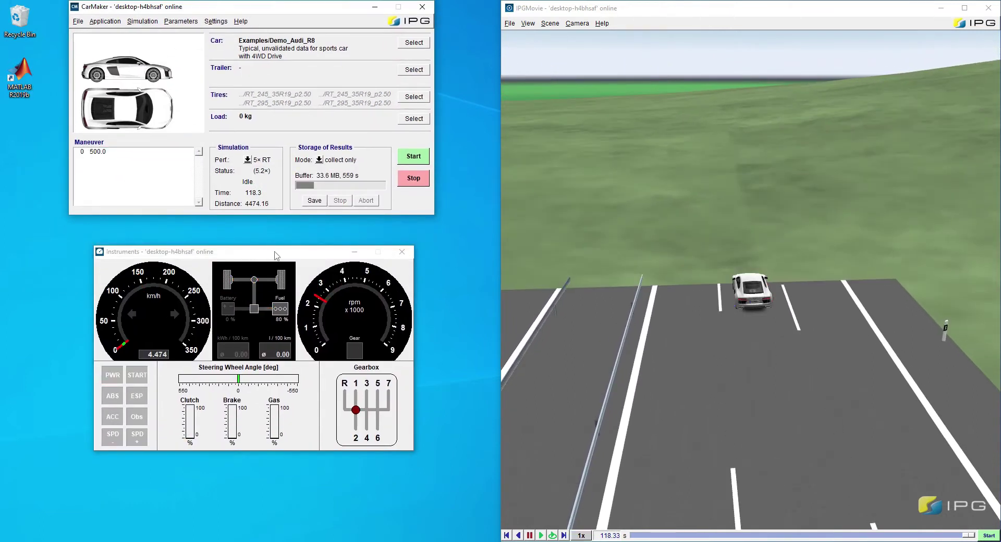
left_click_drag(277, 252, 291, 249)
left_click(412, 157)
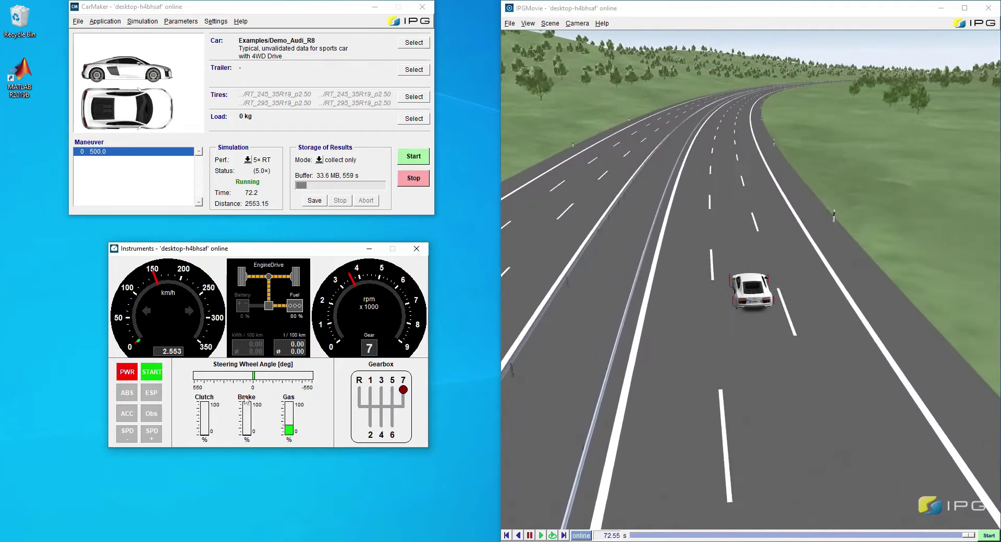
left_click(151, 371)
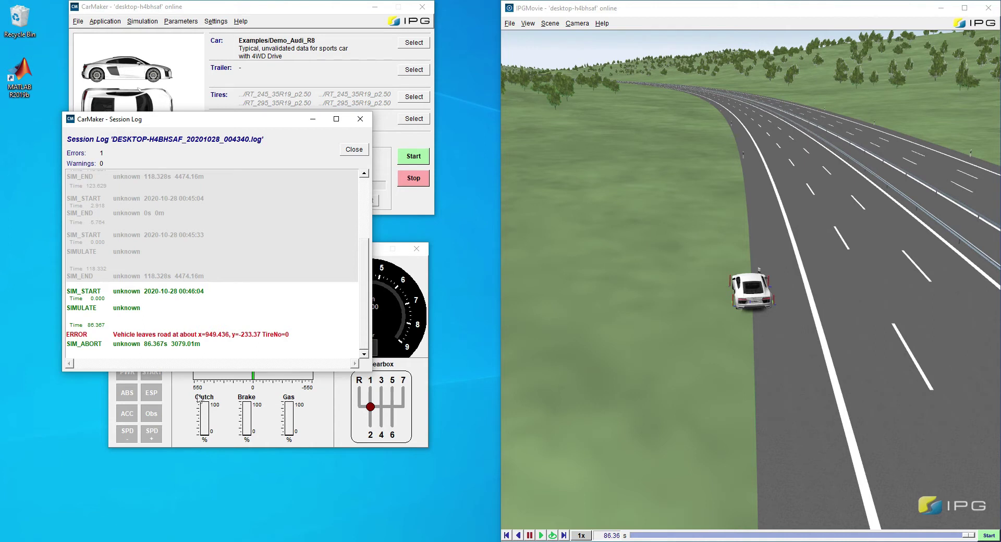
Step: Dismiss the vehicle-leaves-road Session Log and restart the Audi R8 run at about 5× real time
left_click(360, 120)
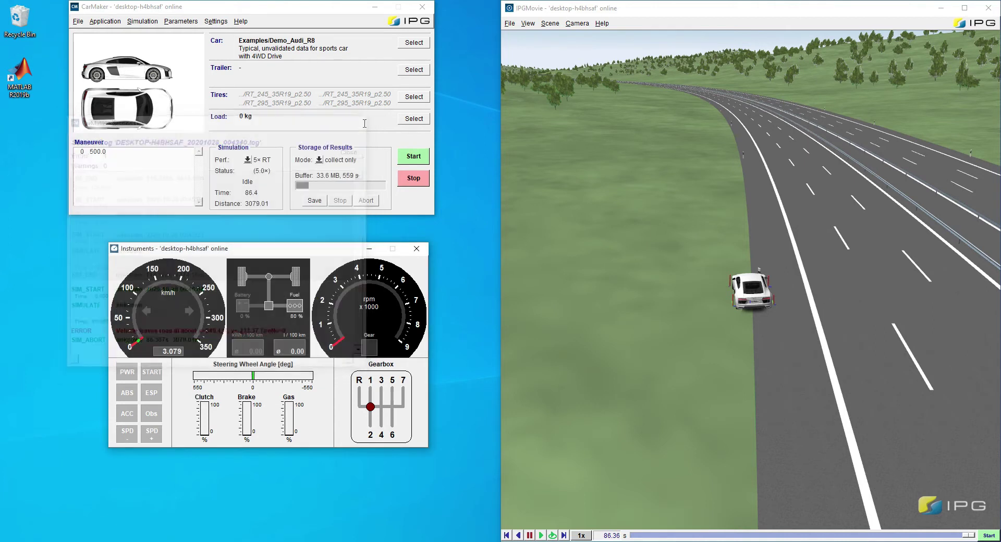
left_click(414, 163)
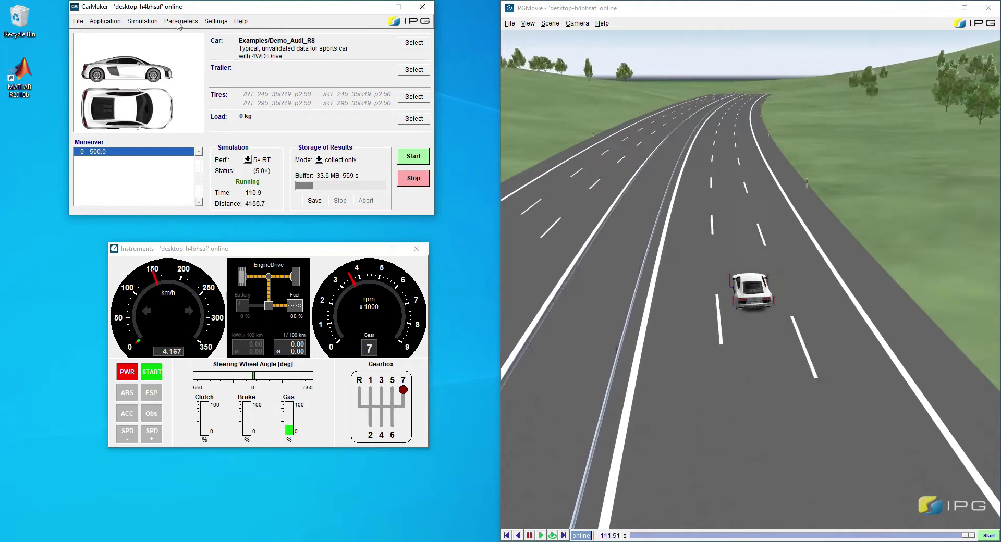
Step: Stop the run, load Eight_20m.rd5 in the Scenario / Road editor, and close the Trailer window
left_click(413, 183)
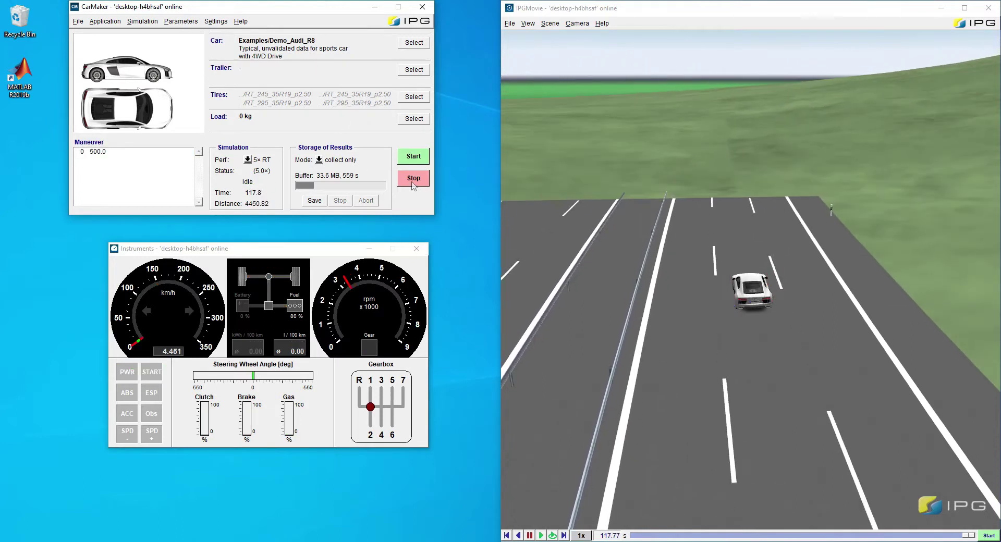
left_click(180, 21)
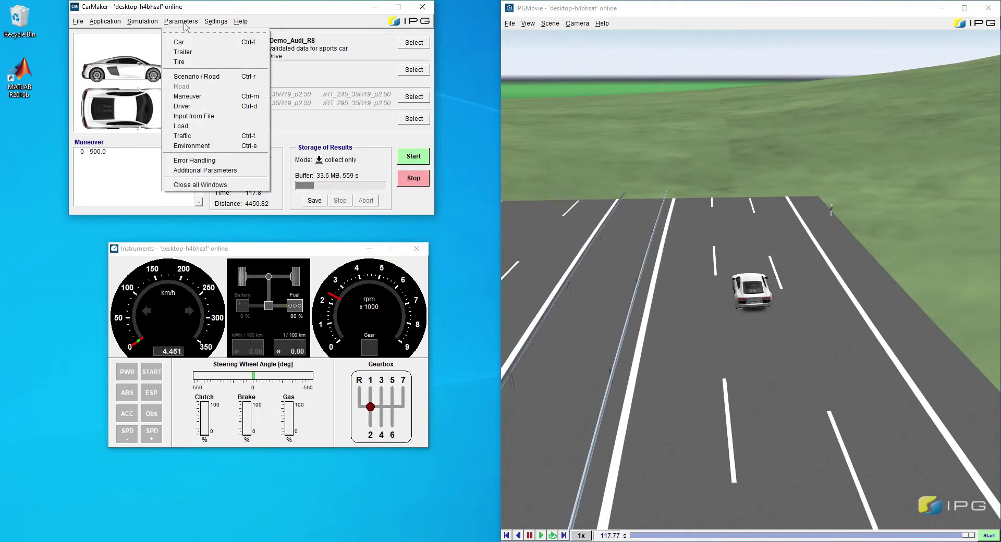
left_click(205, 77)
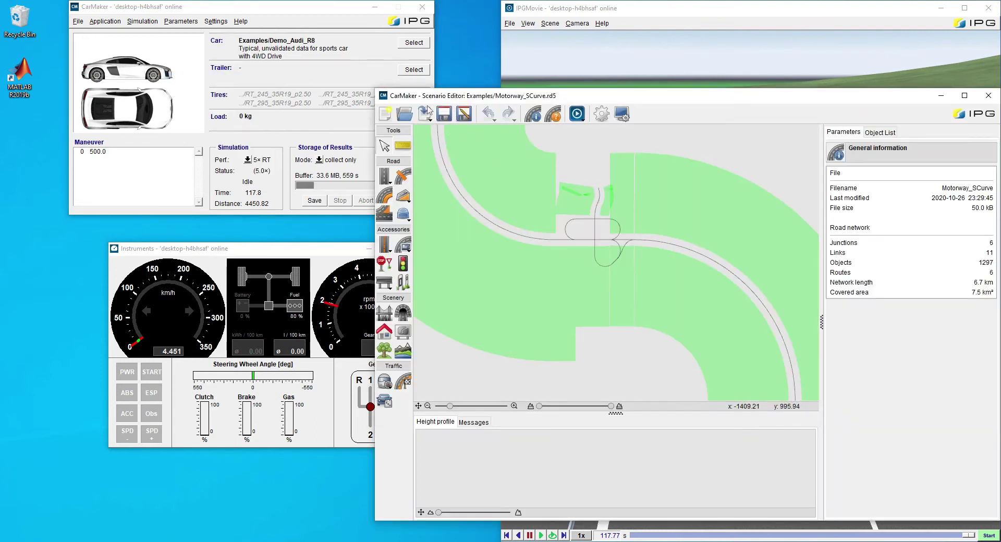
left_click(405, 115)
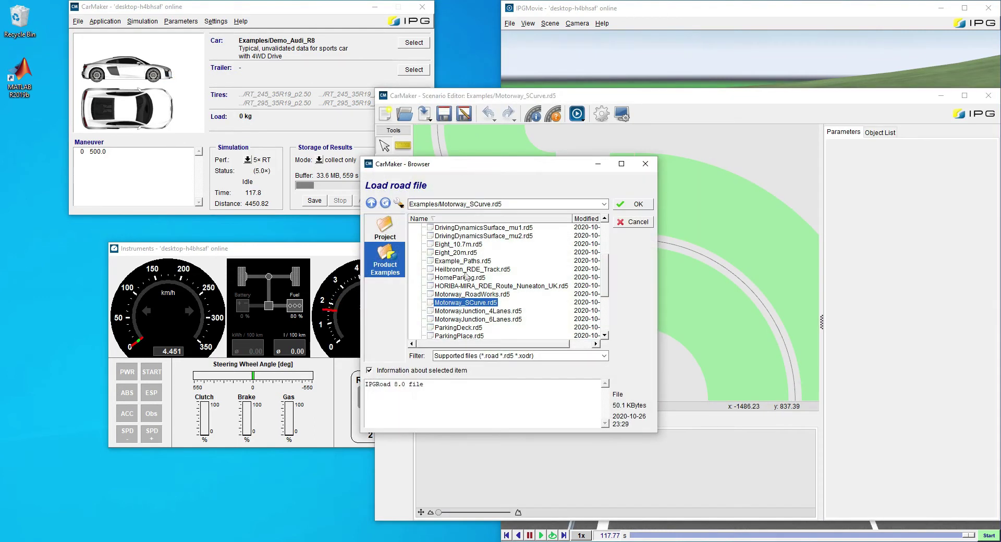
left_click(637, 205)
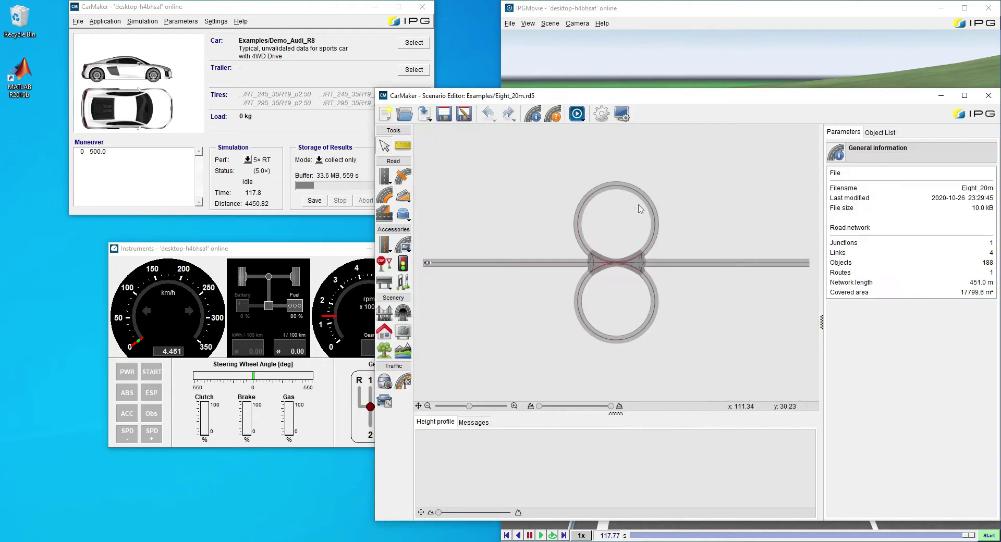
left_click(243, 66)
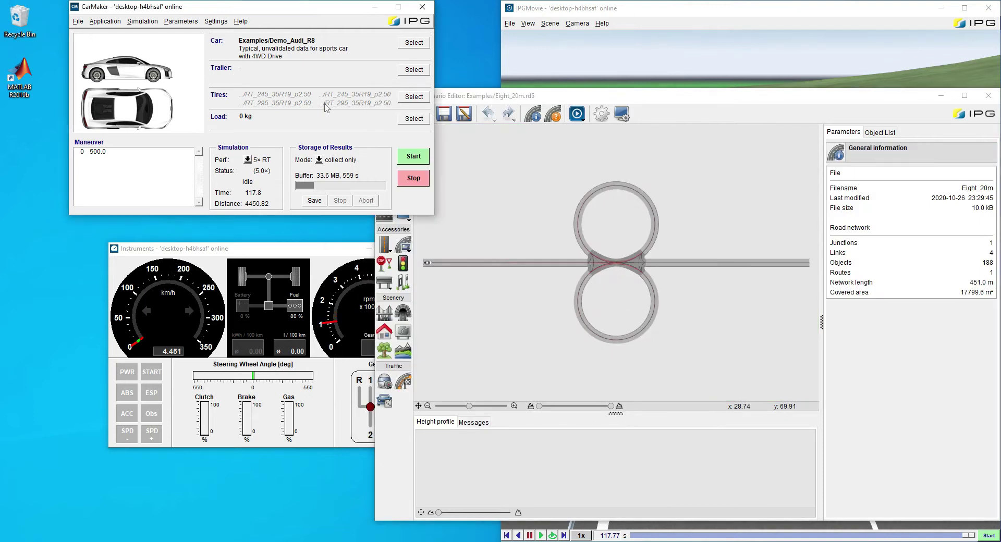
left_click(451, 96)
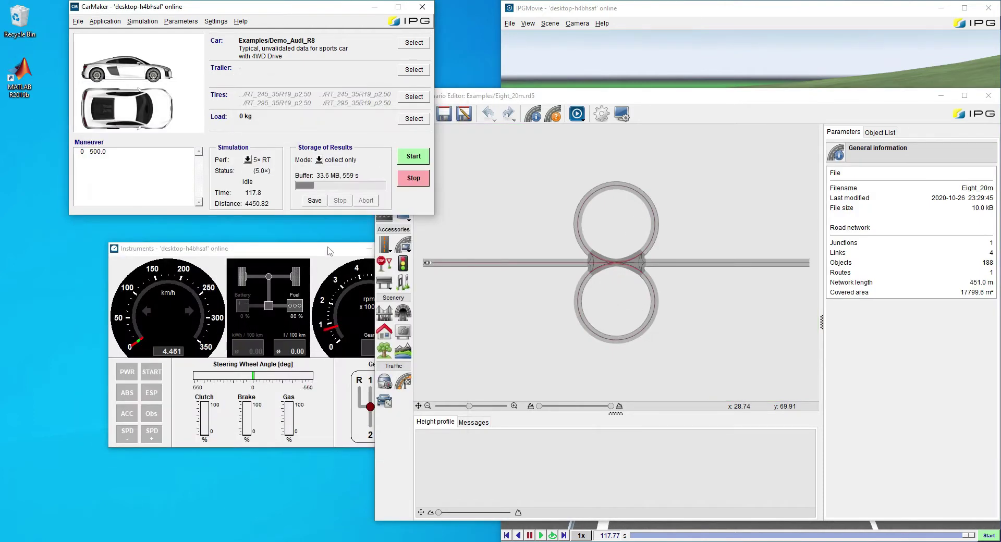
Step: Start the simulation on the Eight_20m road and launch IPGControl from the File menu
left_click(738, 57)
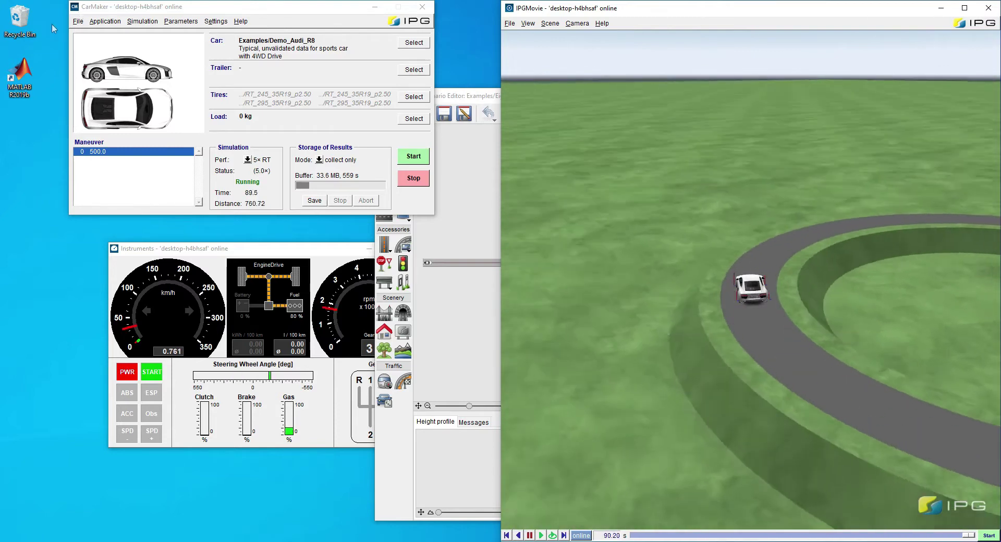
left_click(77, 22)
left_click(131, 136)
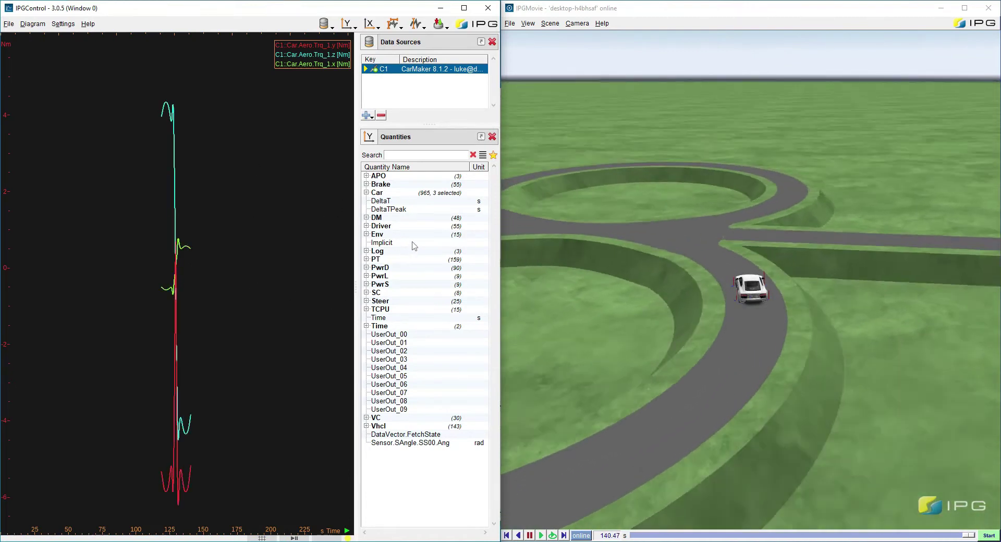
Step: Expand the Car quantity group and scroll through the x-axis Reference Quantity list in IPGControl
double_click(373, 194)
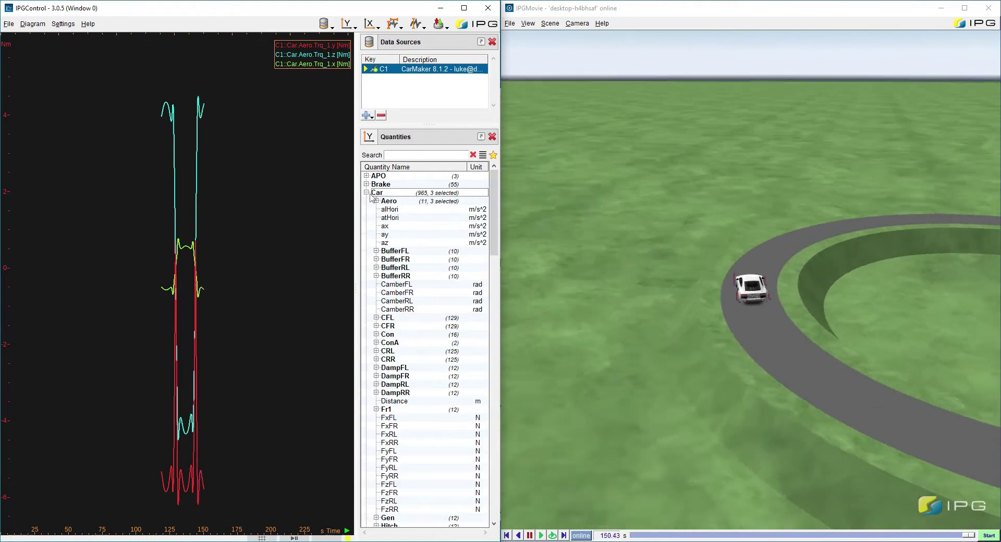
scroll(417, 278, "down", 1)
scroll(405, 270, "up", 1)
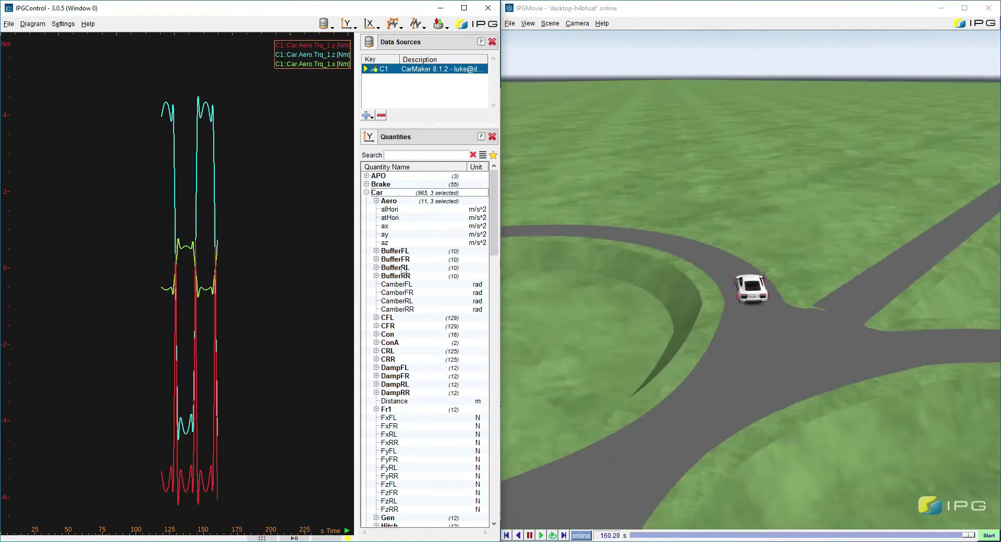
scroll(389, 232, "down", 4)
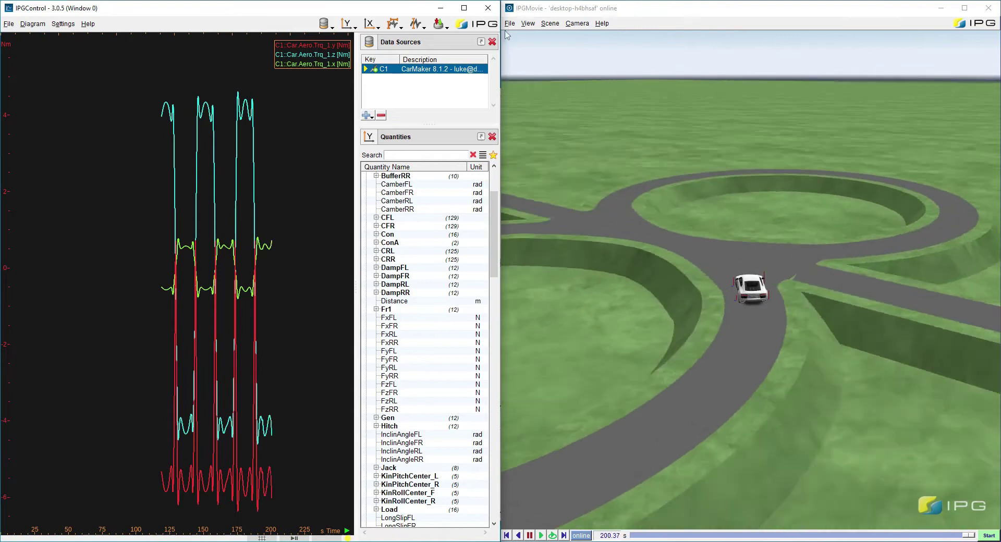
left_click(373, 25)
scroll(417, 417, "down", 20)
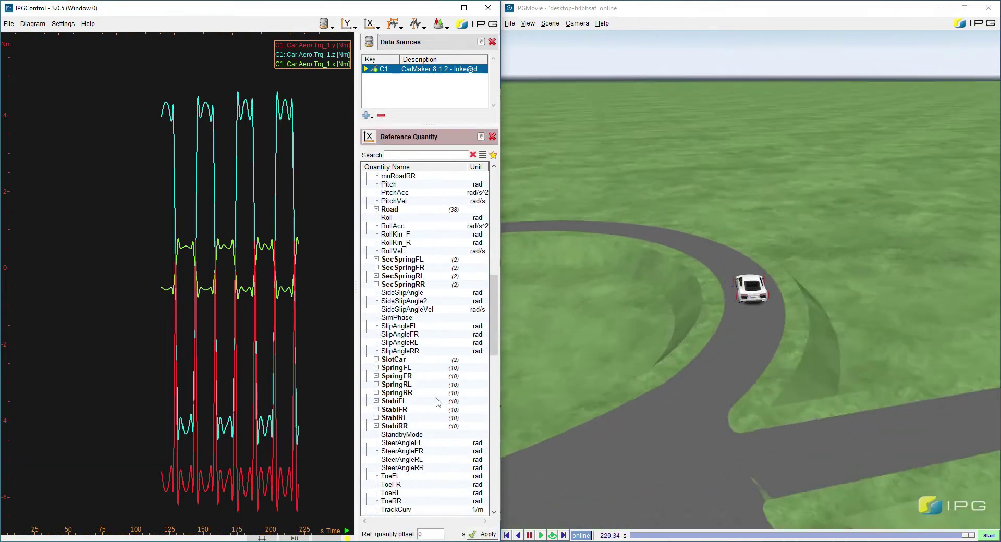
scroll(437, 398, "down", 9)
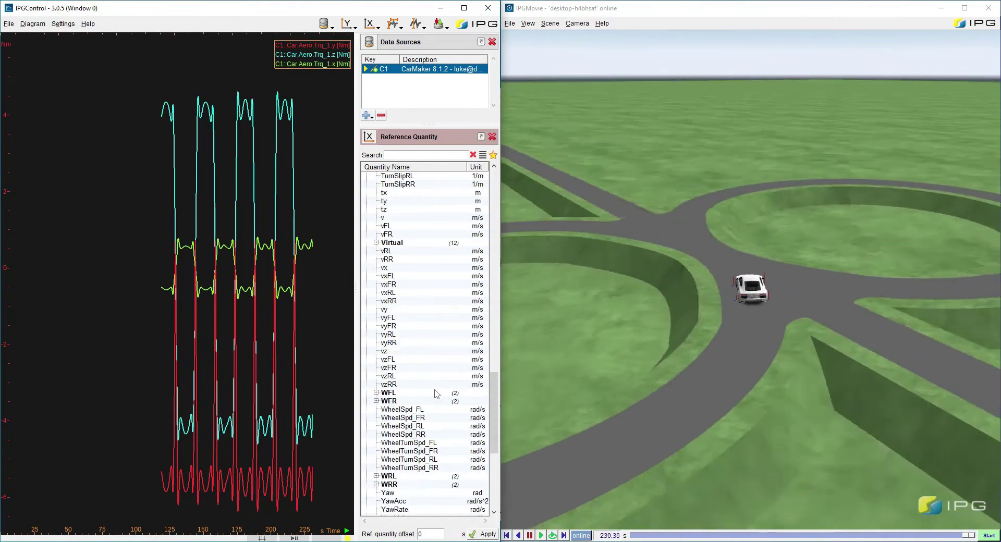
scroll(437, 394, "down", 8)
scroll(410, 358, "down", 3)
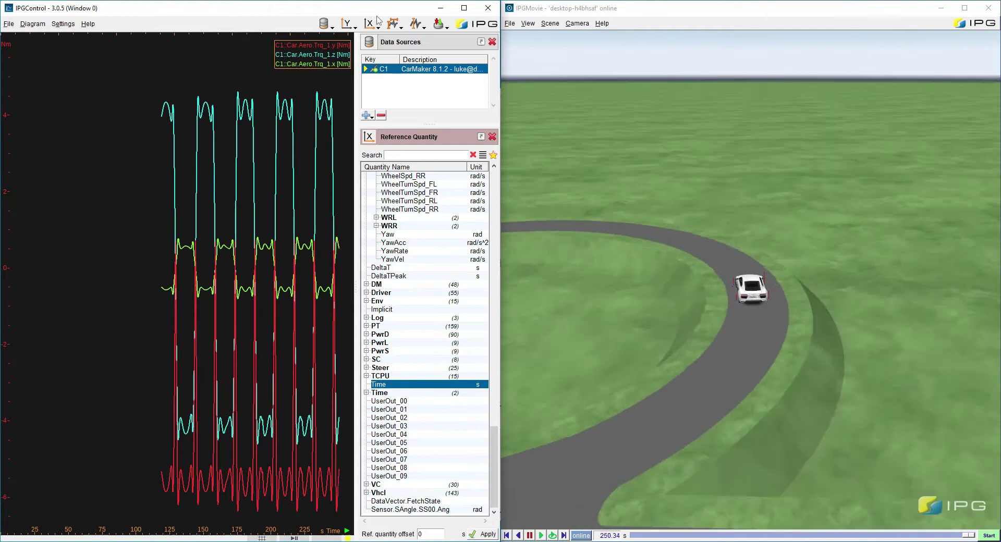
left_click(392, 23)
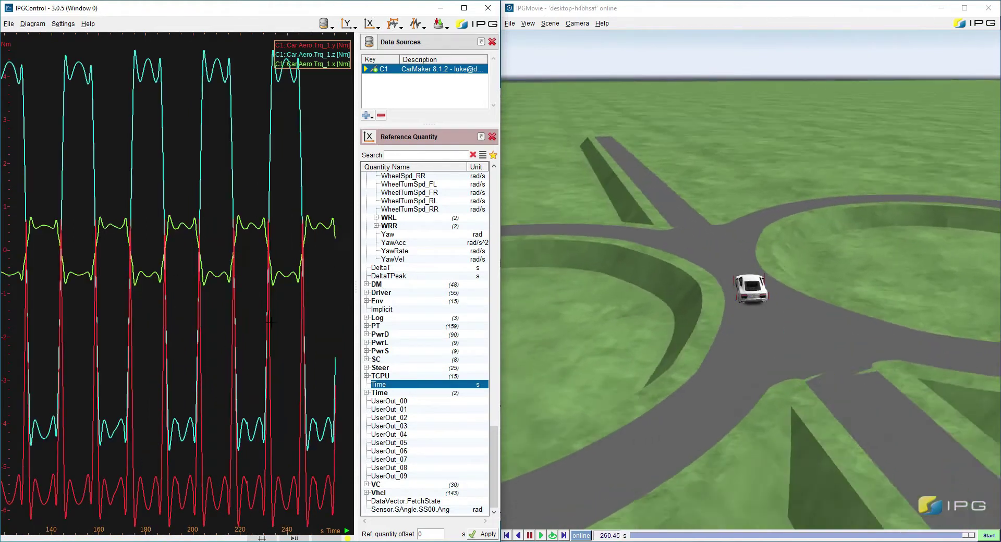
left_click(345, 24)
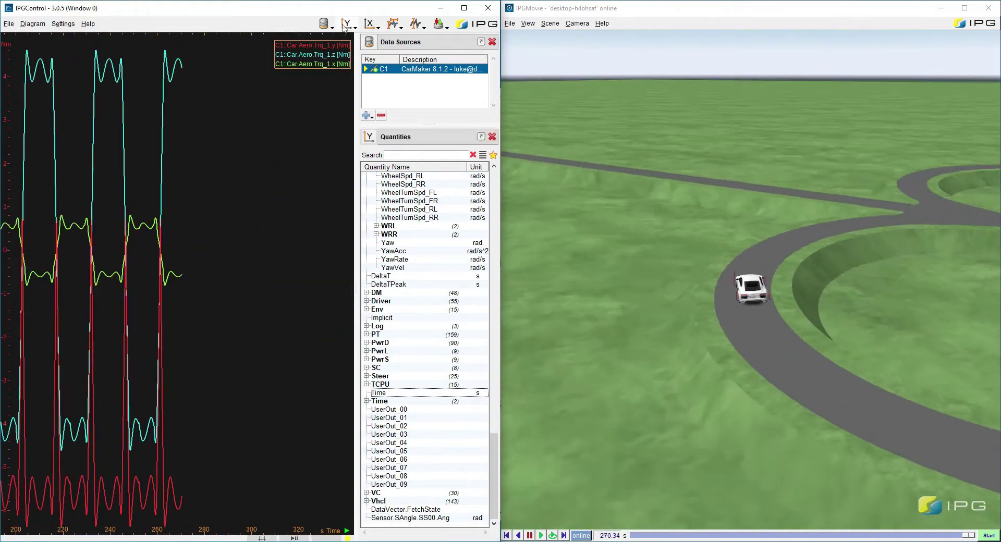
scroll(440, 297, "up", 20)
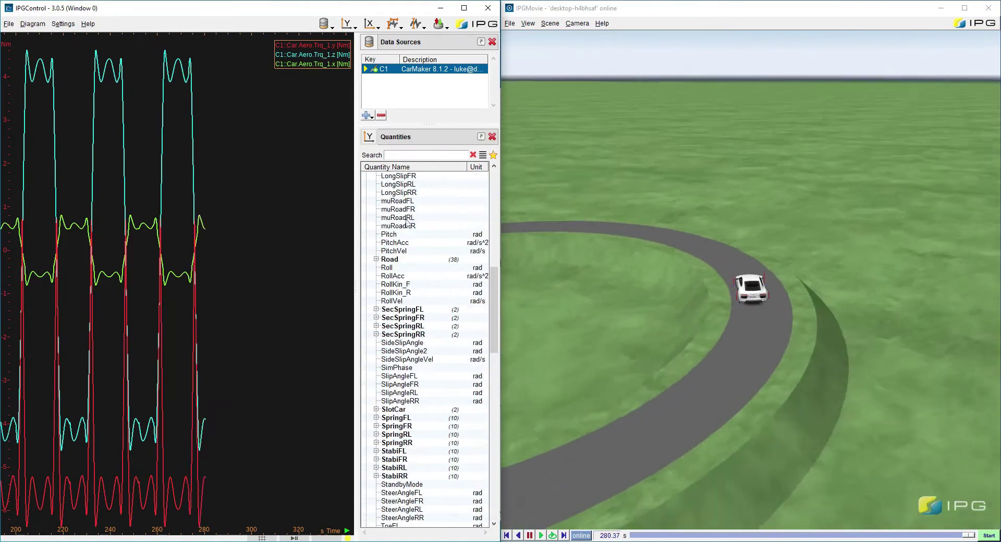
scroll(415, 232, "up", 10)
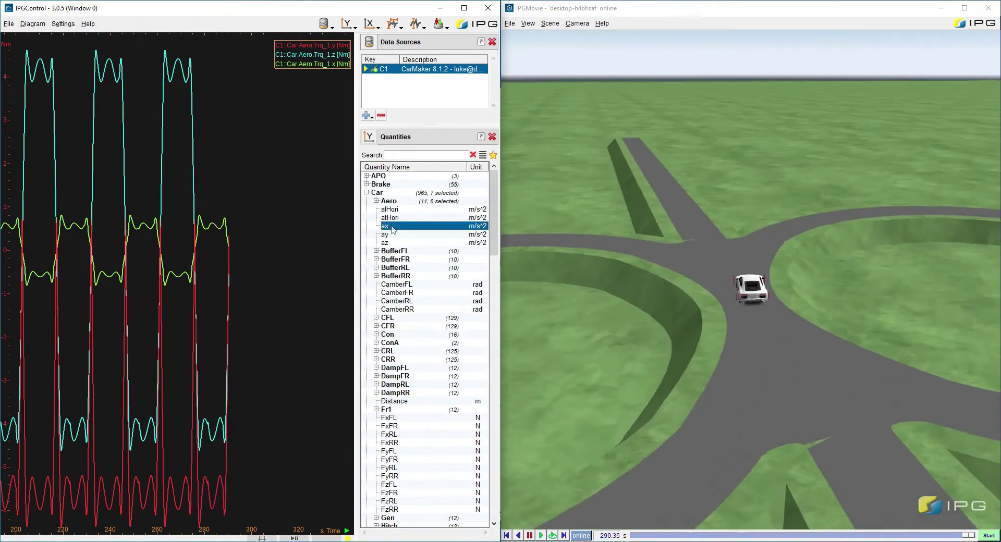
left_click_drag(394, 237, 394, 245)
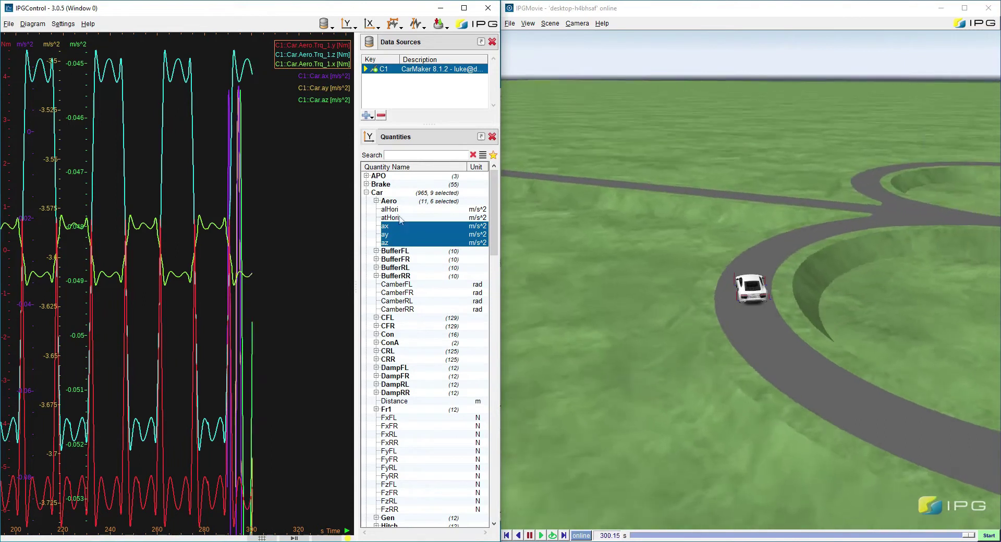
left_click(399, 219)
left_click_drag(406, 301, 405, 304)
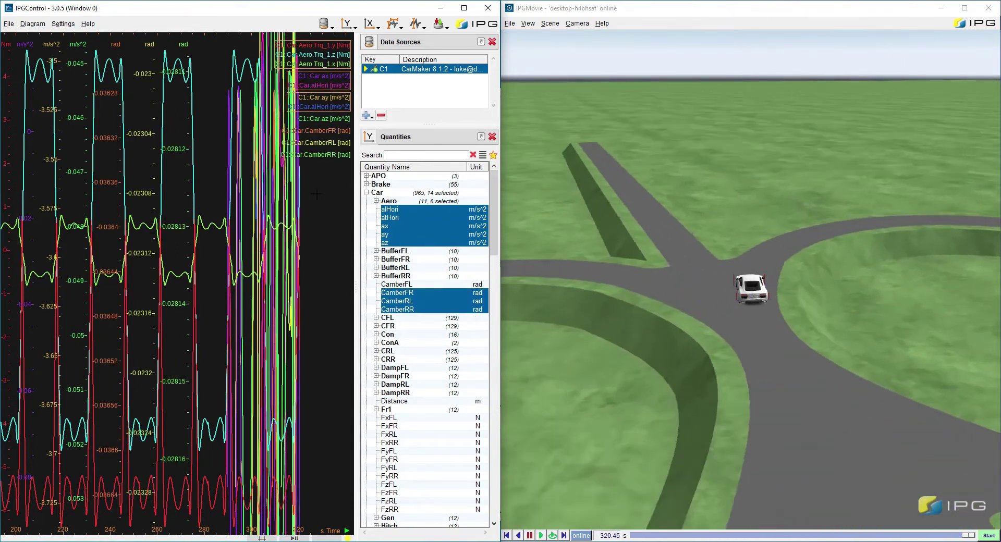
left_click(405, 309)
left_click_drag(405, 293, 406, 307)
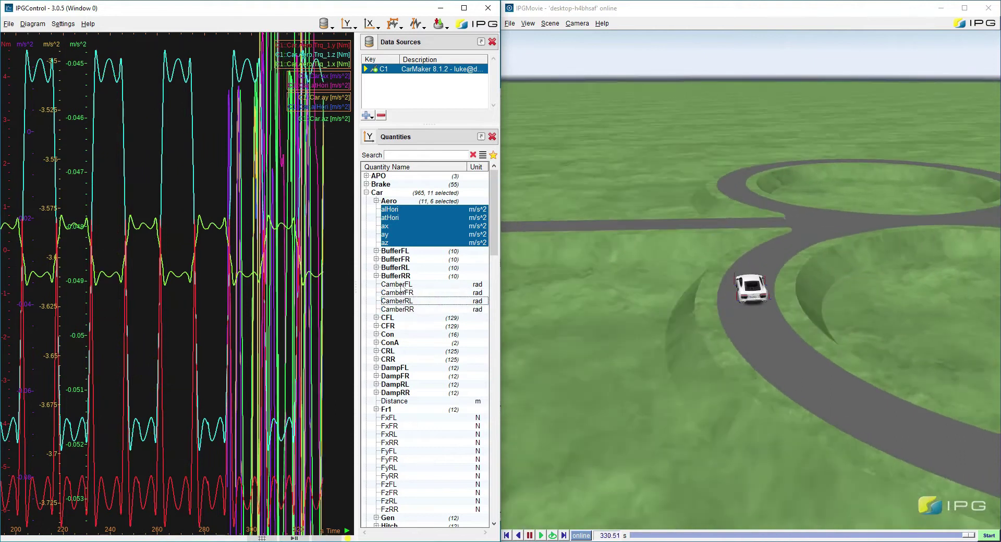
left_click(398, 243)
left_click_drag(398, 234, 398, 214)
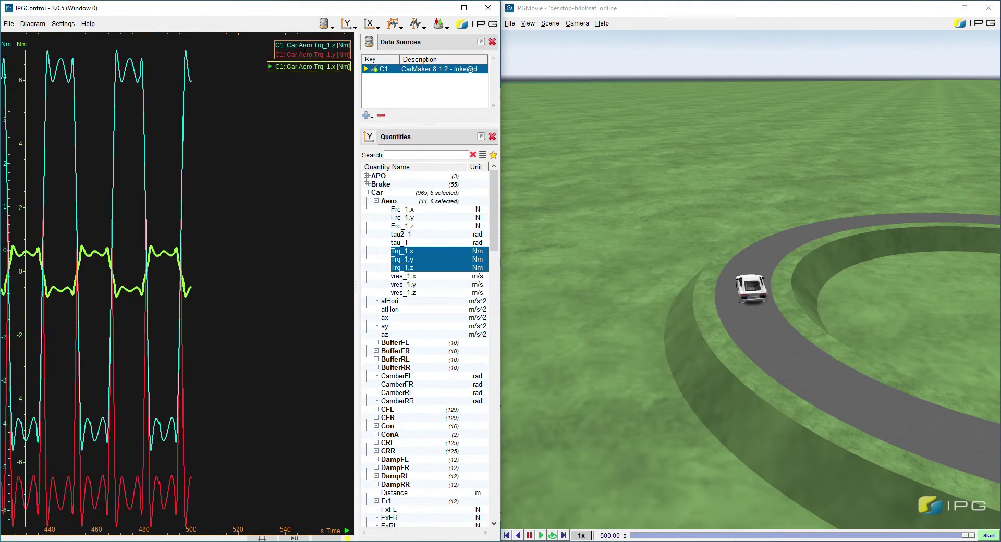
Step: Delete the Trq_1.x and Trq_1.y curves from the IPGControl plot, then switch to CarMaker
key("Delete")
key("Delete")
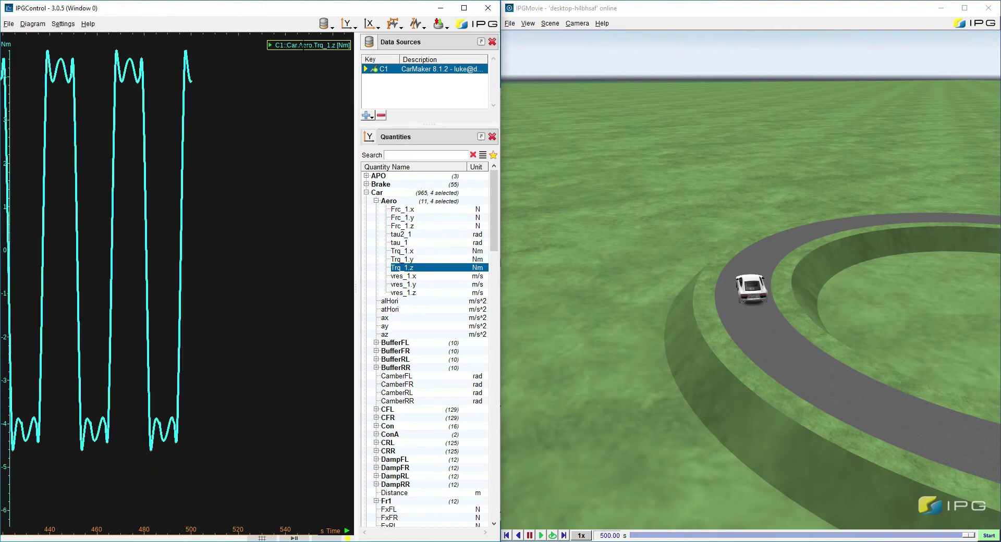
key("Delete")
scroll(425, 233, "down", 20)
scroll(424, 240, "up", 20)
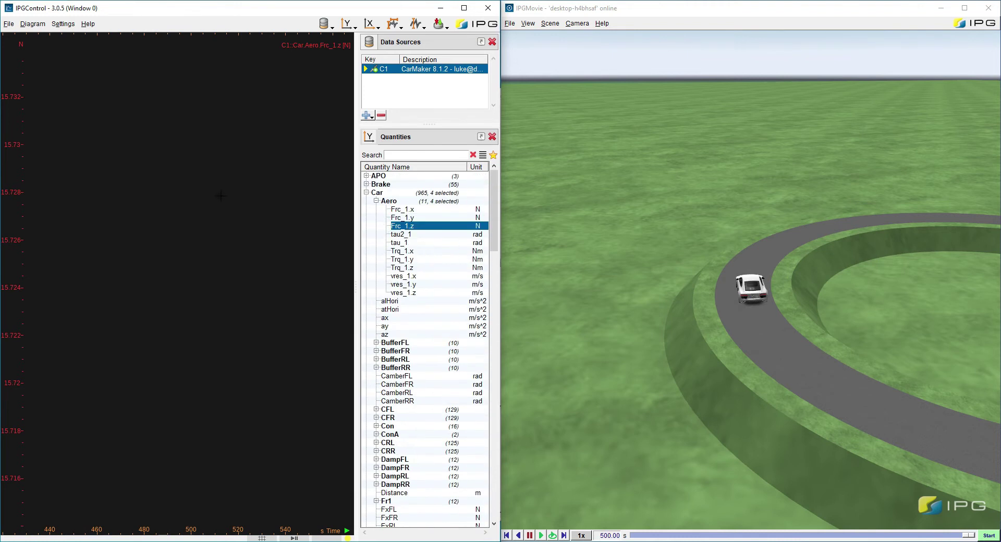
key("alt+Tab")
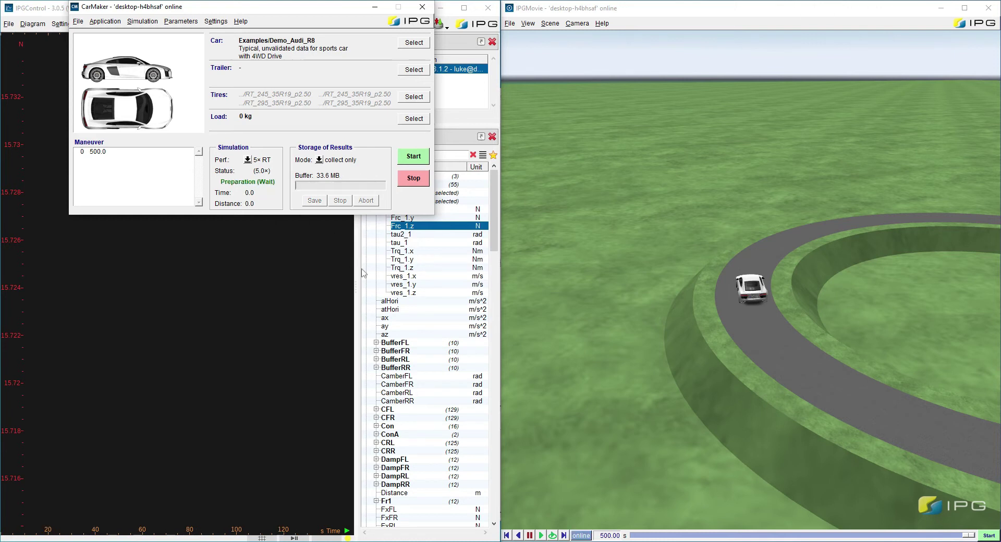
Step: Back in IPGControl, plot Frc_1.x, y and z, fit them to the plot, then remove them
key("alt+Tab")
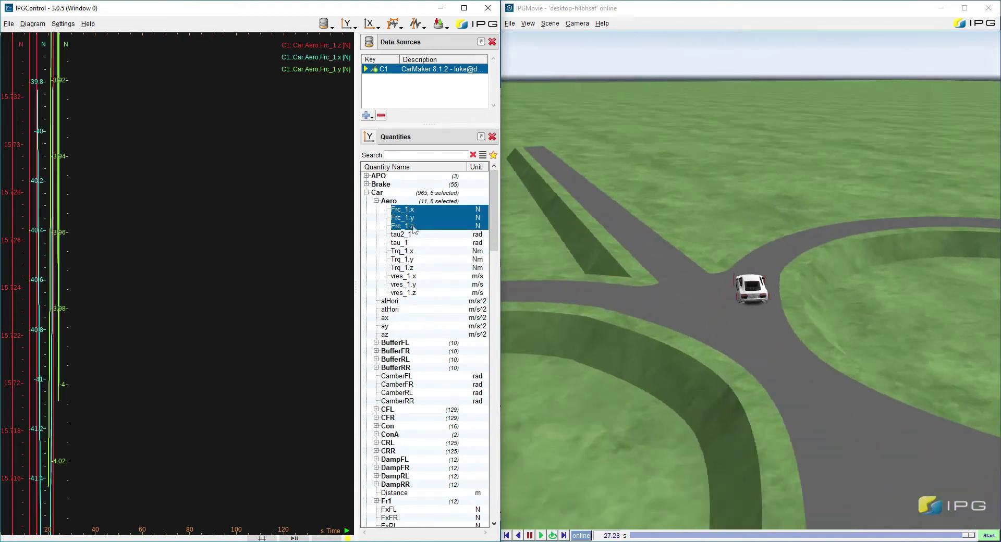
left_click(414, 227, "ctrl")
left_click(420, 219, "ctrl")
left_click(420, 227, "shift")
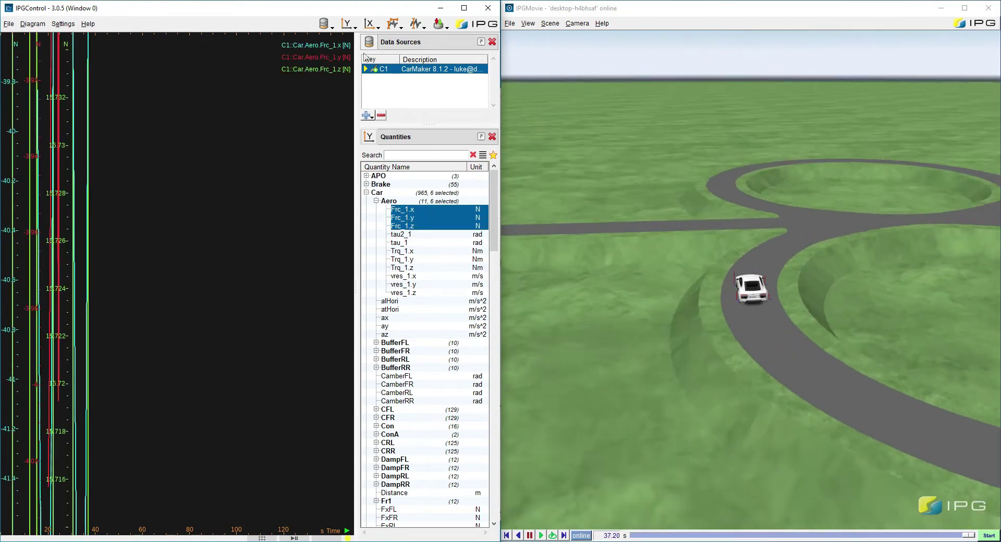
left_click(394, 25)
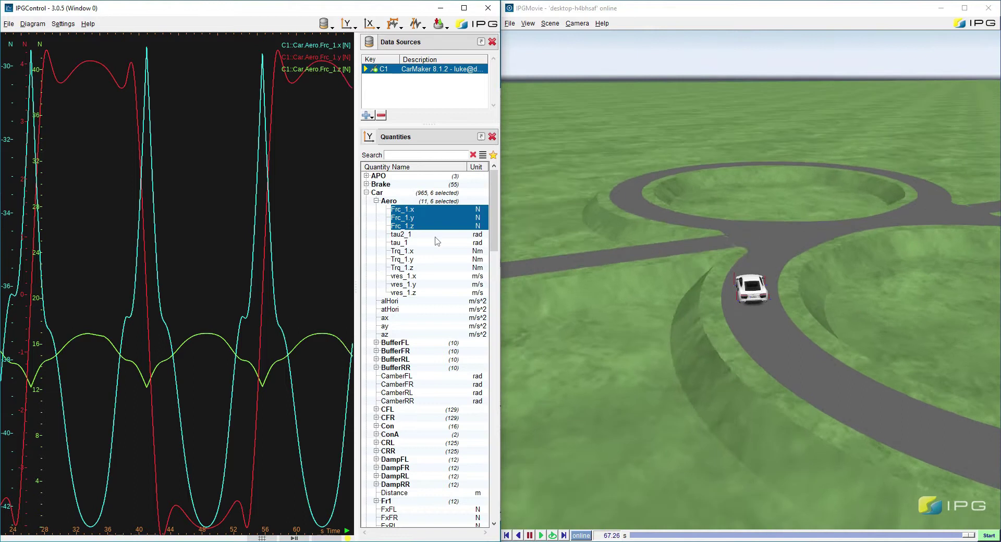
left_click(418, 217, "ctrl")
left_click(420, 210, "ctrl")
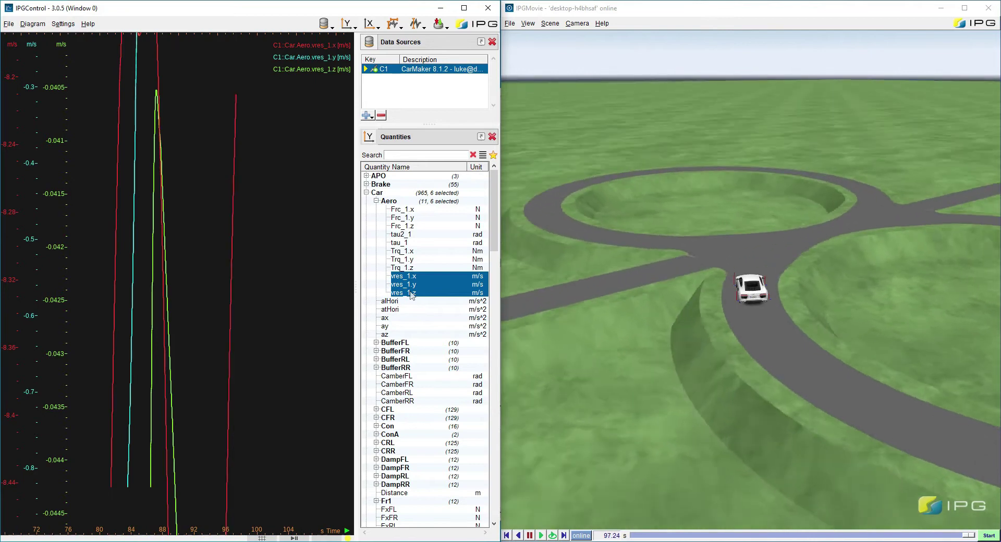
Step: Fit the vres_1 velocity curves to the plot, then remove vres_1.x, y and z
left_click(394, 27)
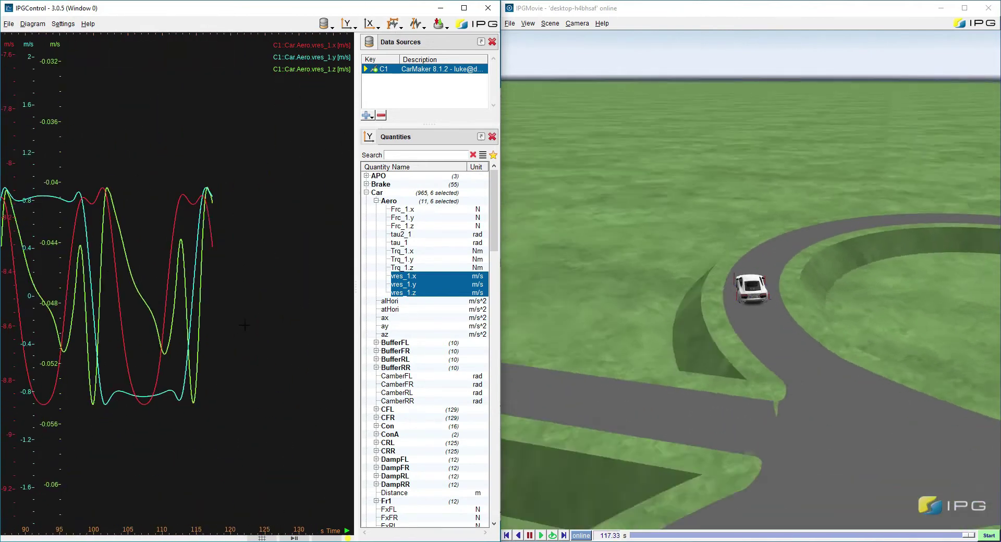
left_click(412, 292, "ctrl")
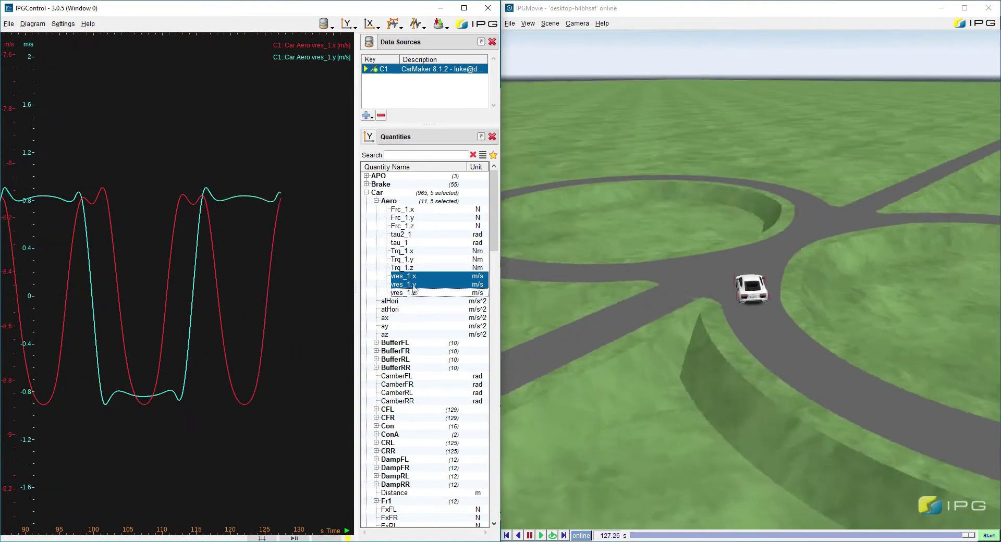
left_click(414, 284, "ctrl")
left_click(417, 275, "ctrl")
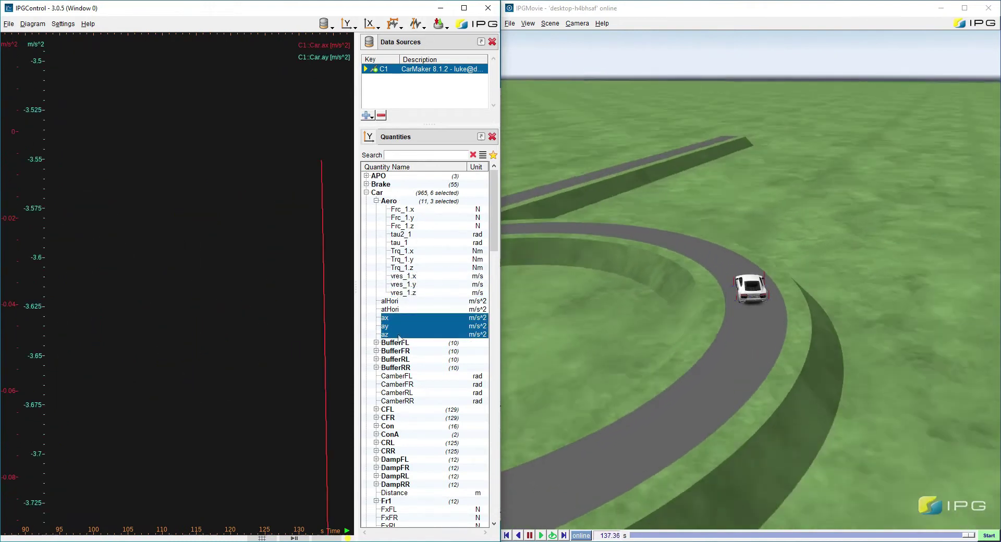
Step: Fit the ax, ay and az acceleration curves and pan to an earlier time range
left_click(390, 26)
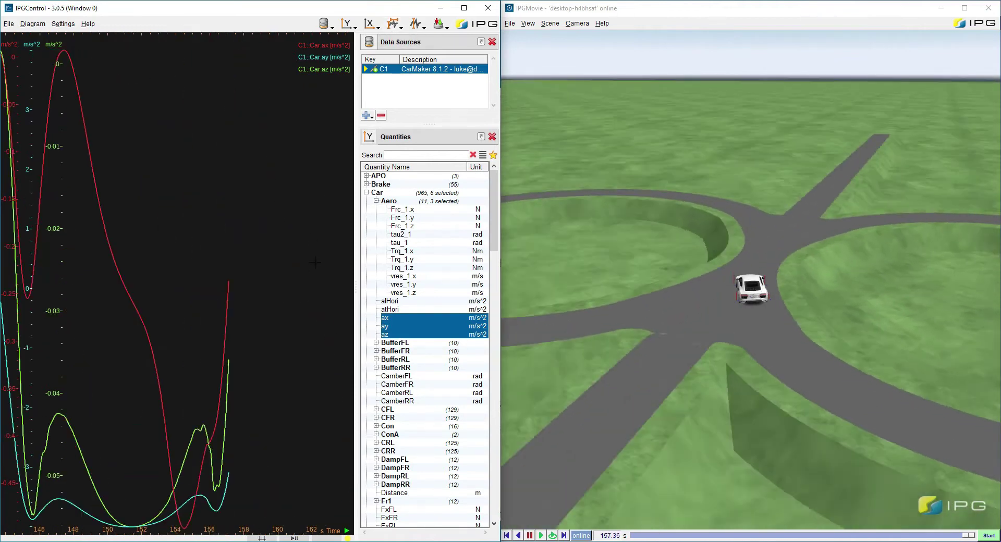
left_click(418, 25)
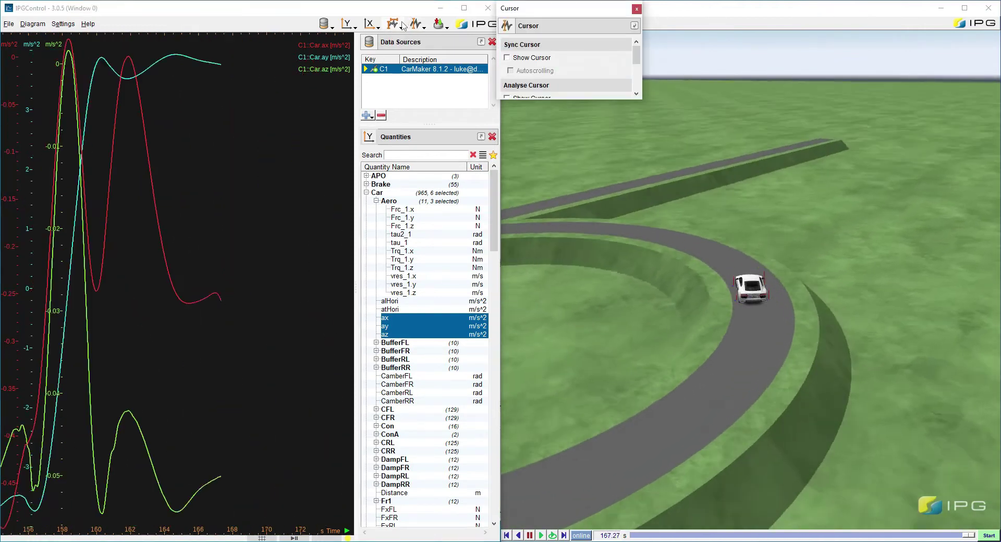
left_click(402, 25)
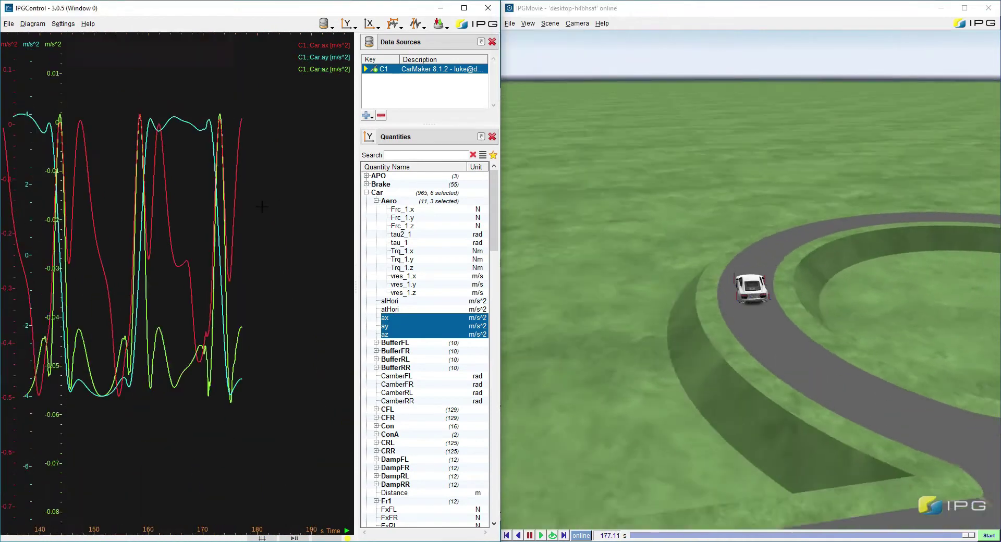
left_click_drag(202, 241, 263, 250)
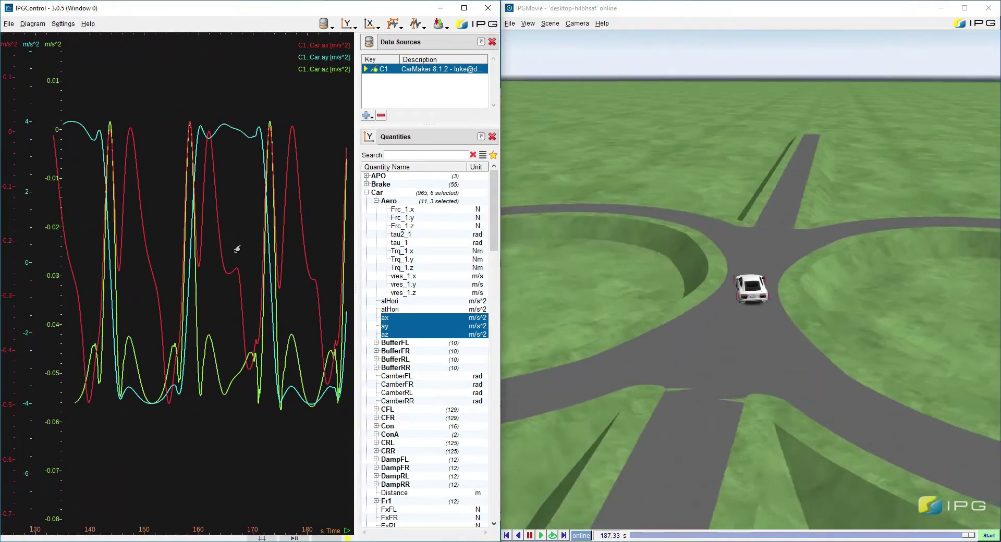
Step: Delete the az and ax curves, then adjust the Quantities selection so only Car.az is plotted
left_click(329, 70)
key("Delete")
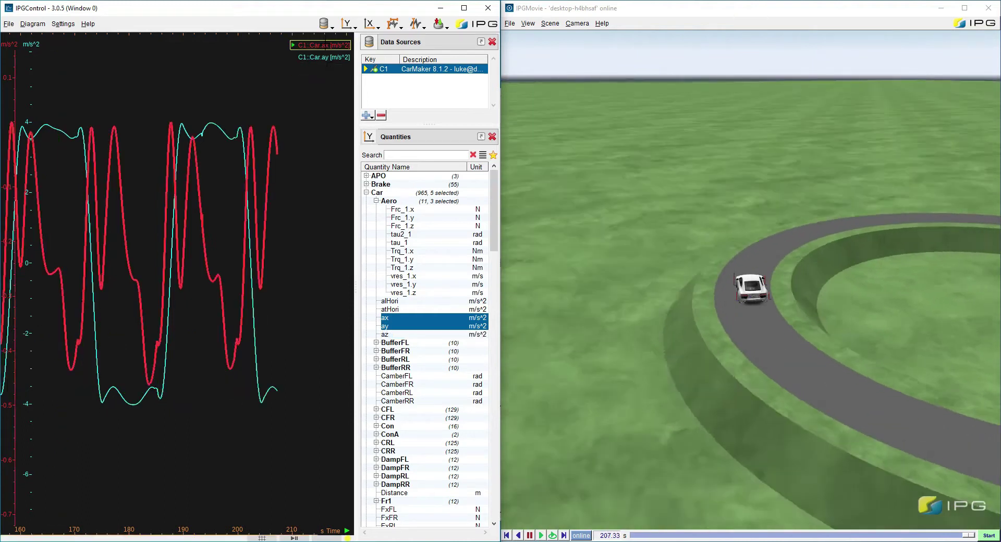
key("Delete")
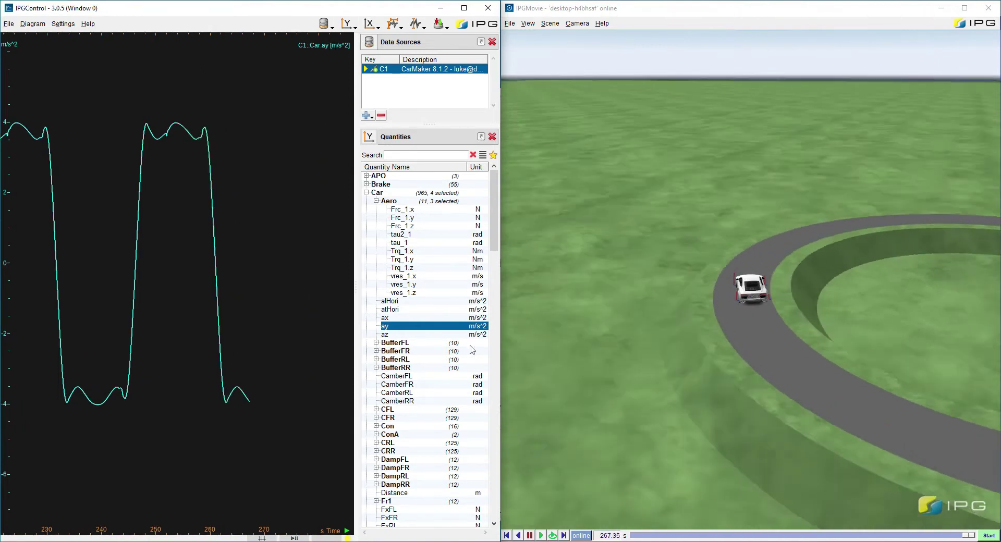
left_click(385, 317)
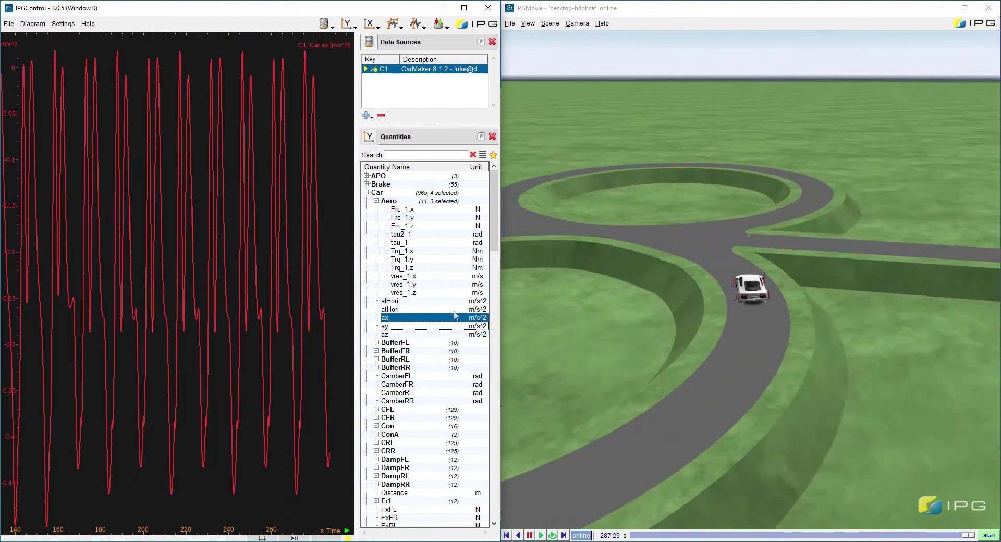
left_click(452, 334)
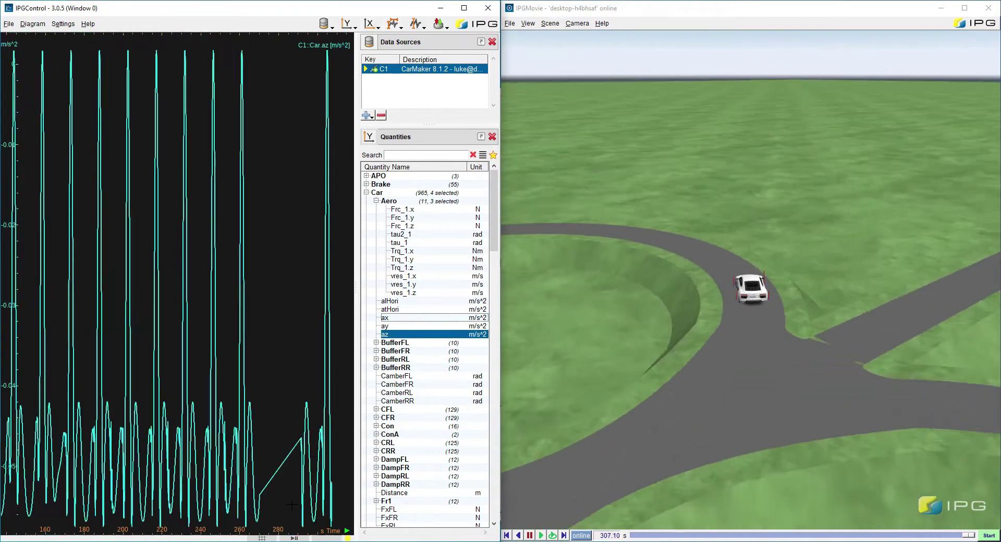
Step: Clear the az curve and the TrackCurv and TrackRadius curves from the diagram
left_click(363, 336, "ctrl")
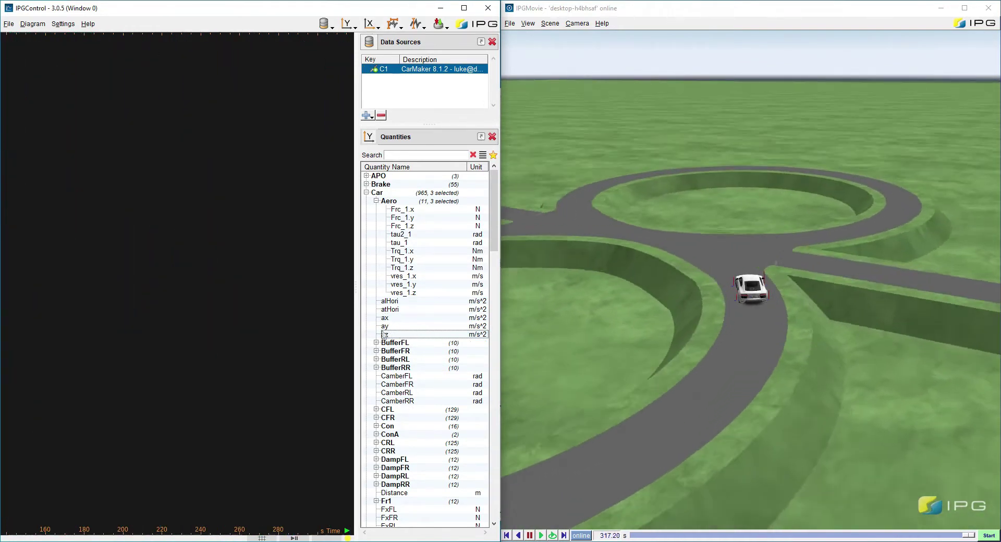
scroll(422, 351, "down", 18)
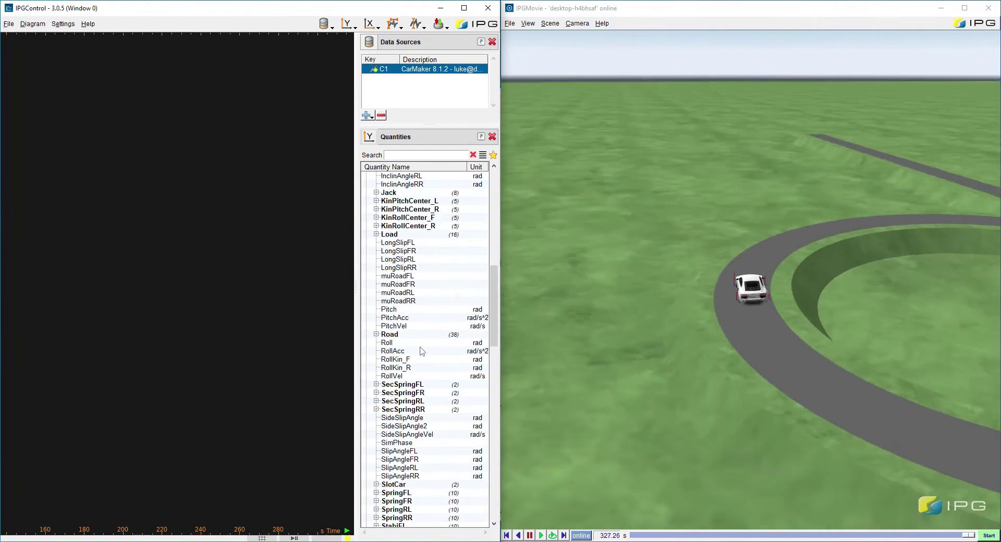
scroll(421, 351, "down", 13)
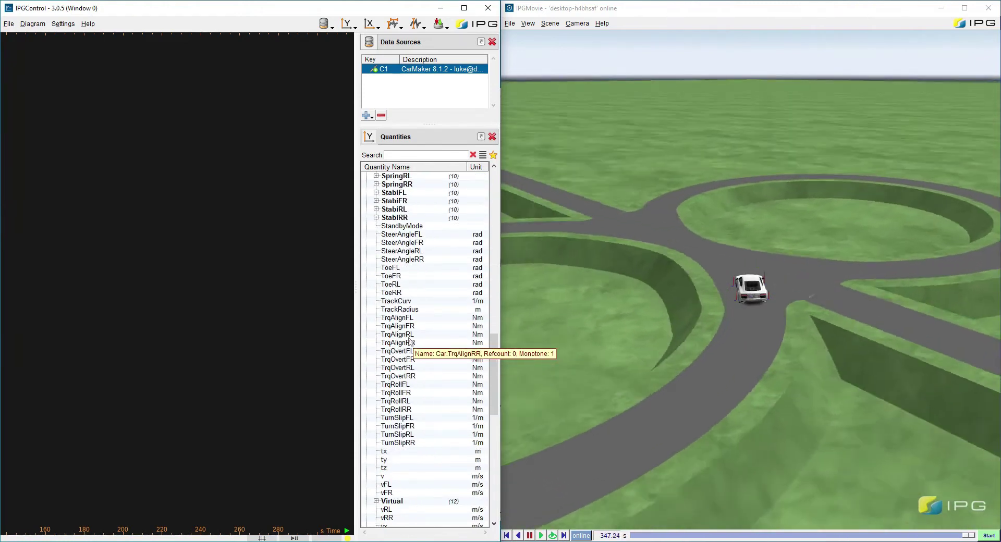
left_click(405, 311)
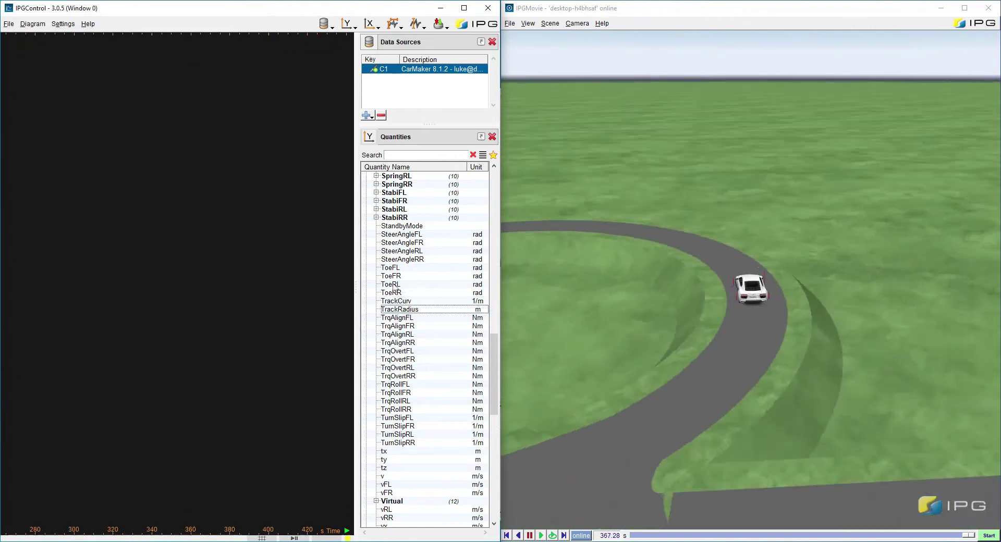
scroll(396, 298, "down", 15)
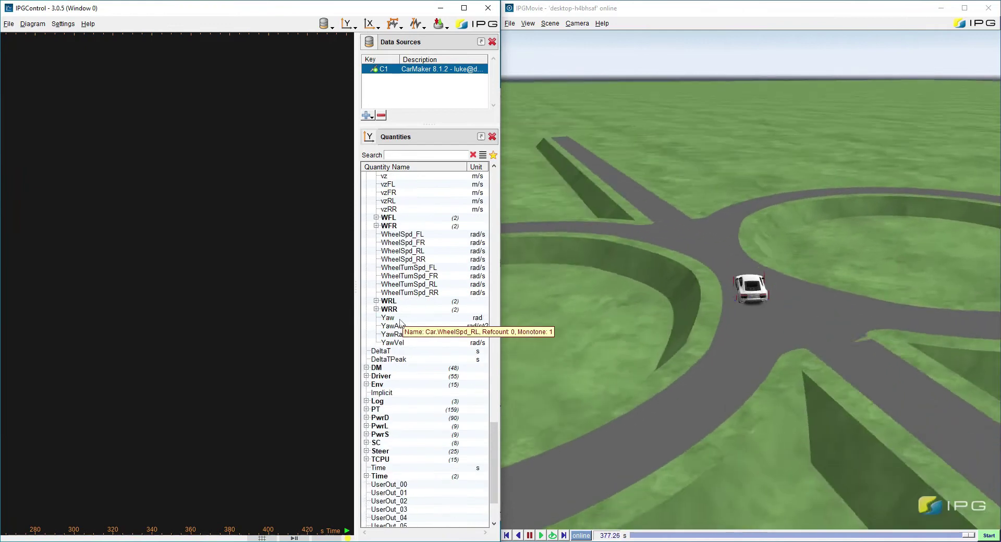
scroll(400, 322, "down", 3)
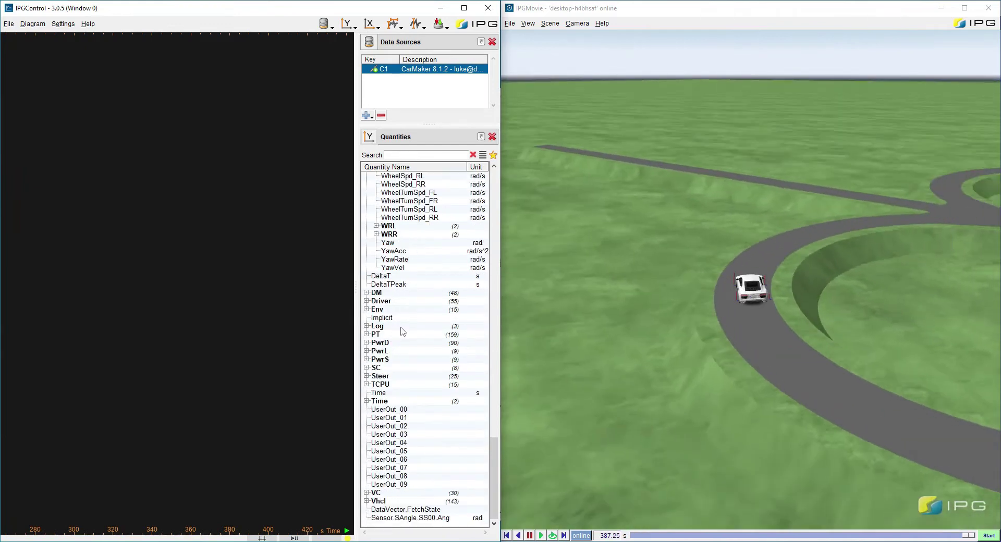
scroll(401, 328, "up", 4)
scroll(402, 331, "up", 1)
Step: Plot WheelTurnSpd_FL, WheelSpd_RR and WheelSpd_RL, remove them again, and return to CarMaker
left_click(404, 326)
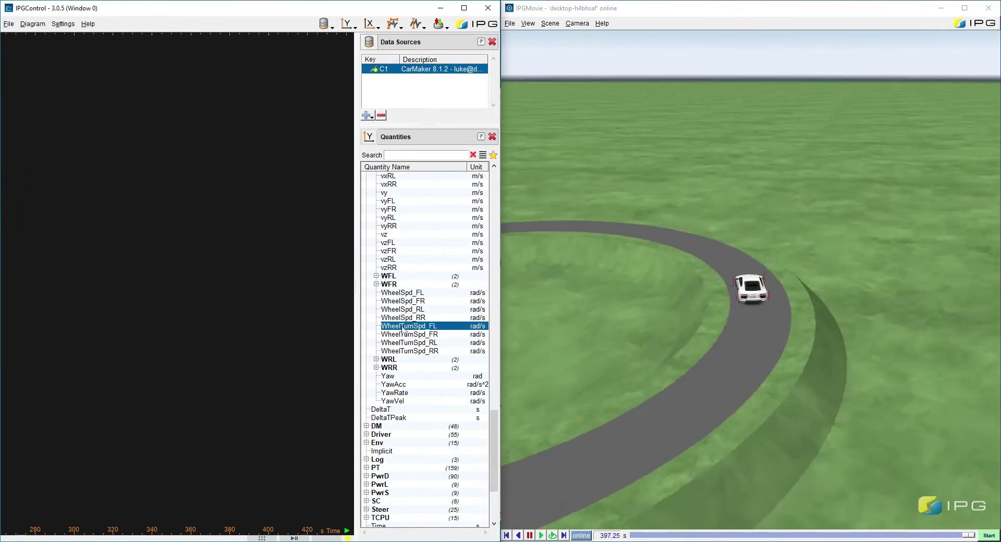
left_click(403, 318, "ctrl")
left_click(403, 309, "ctrl")
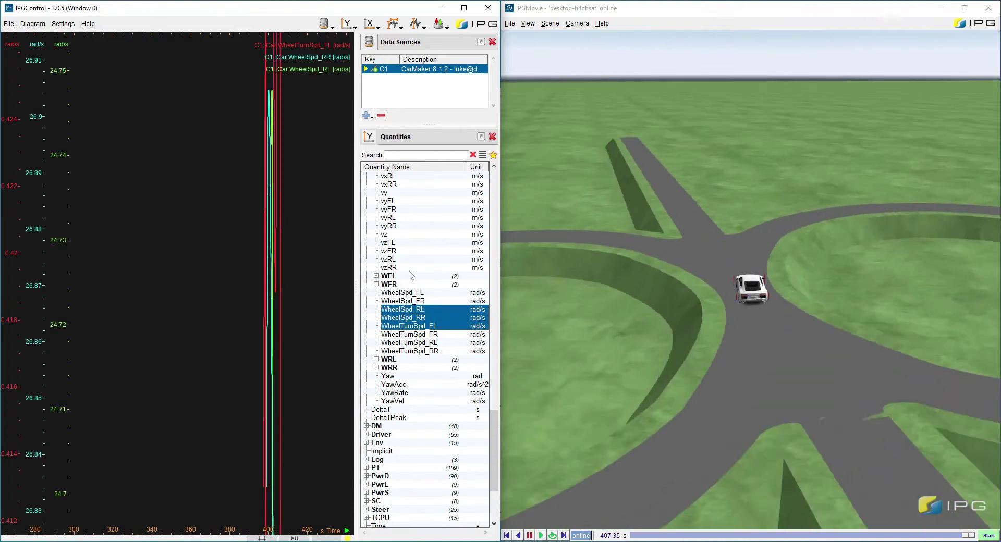
left_click(413, 326, "ctrl")
left_click(412, 309, "ctrl")
left_click(405, 319, "ctrl")
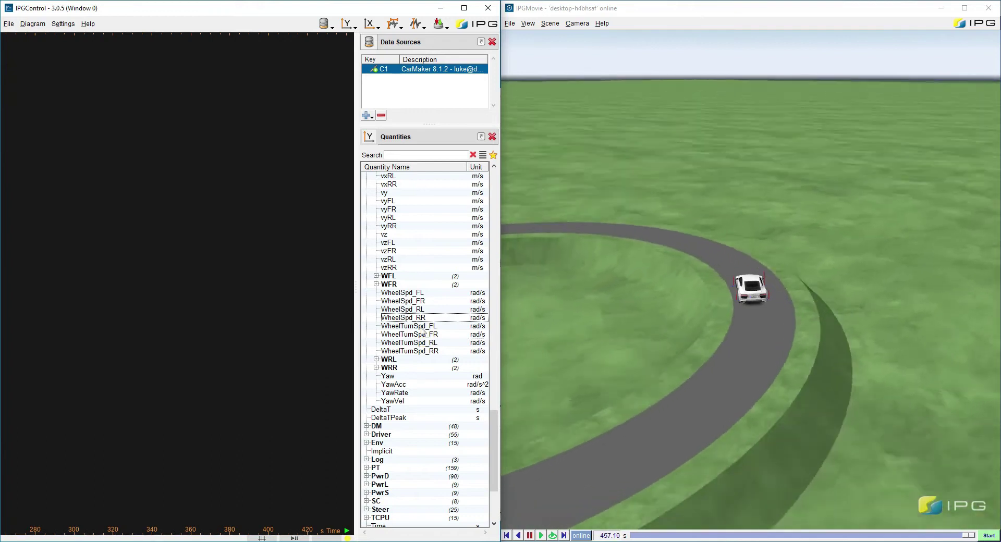
double_click(417, 327)
double_click(419, 329)
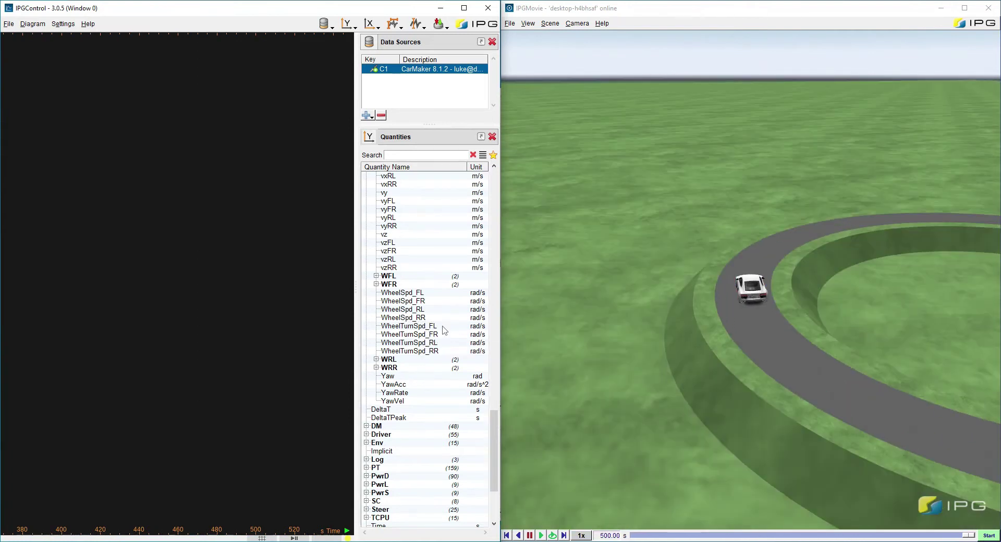
key("alt+Tab")
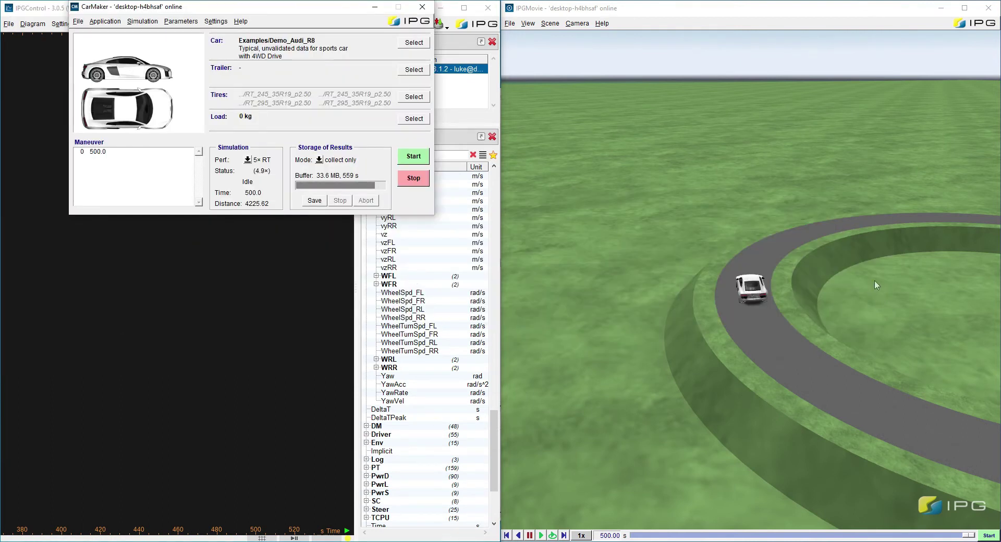
Step: Load the RaceDriver test run from BasicFunctions/Driver, discarding the unsaved changes
left_click(420, 286)
left_click(488, 25)
left_click(78, 21)
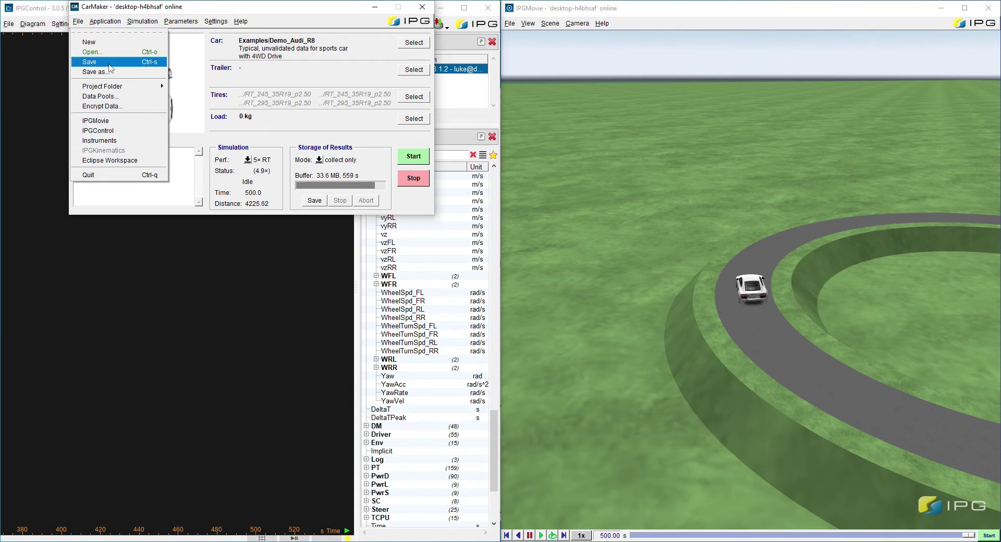
left_click(93, 53)
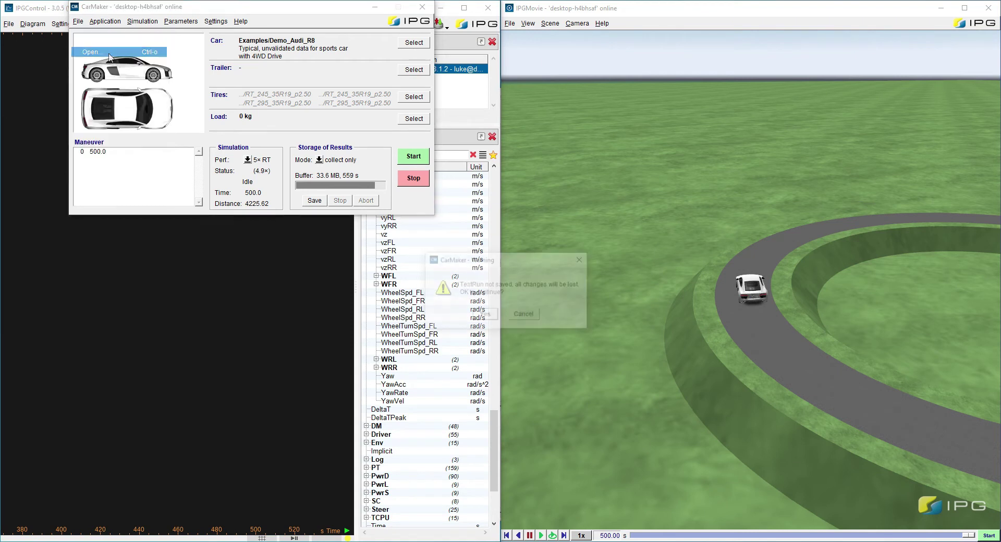
left_click(485, 315)
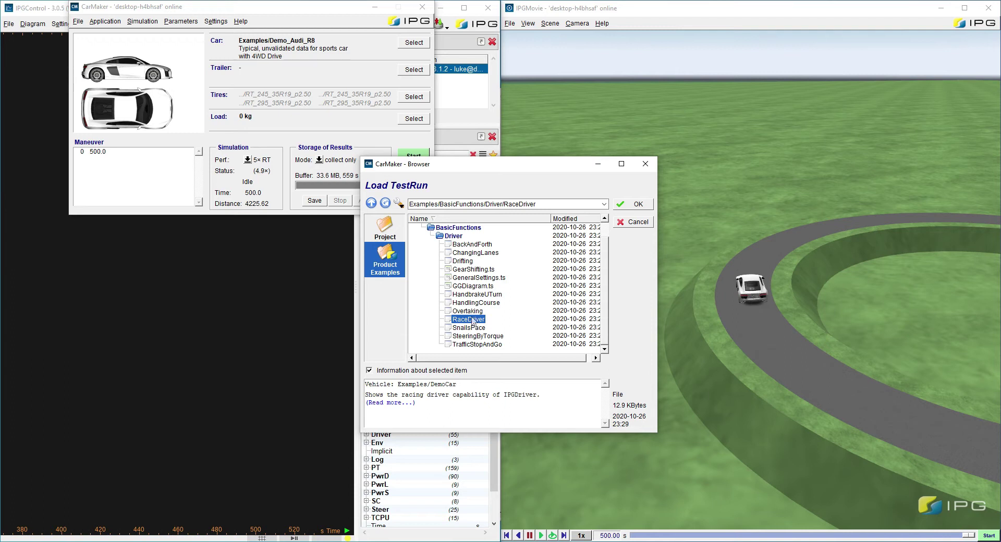
double_click(469, 319)
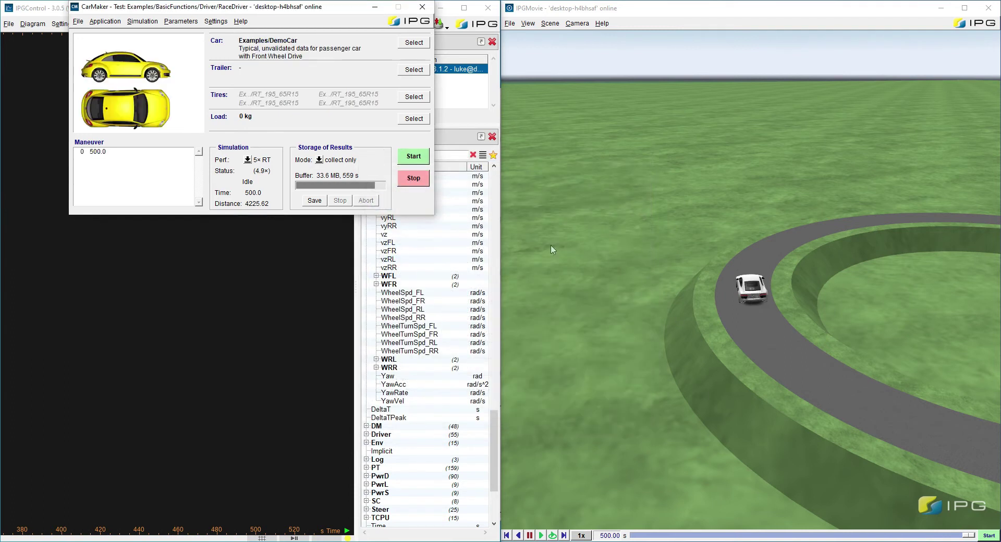
Step: Inspect the RaceDriver Scenario/Road and Maneuver settings without changing them
left_click(182, 21)
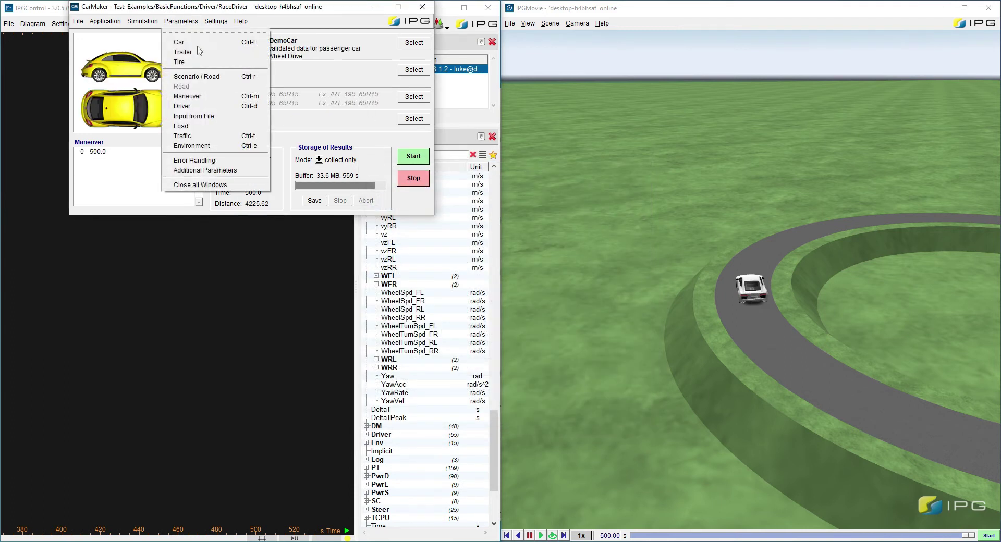
left_click(192, 75)
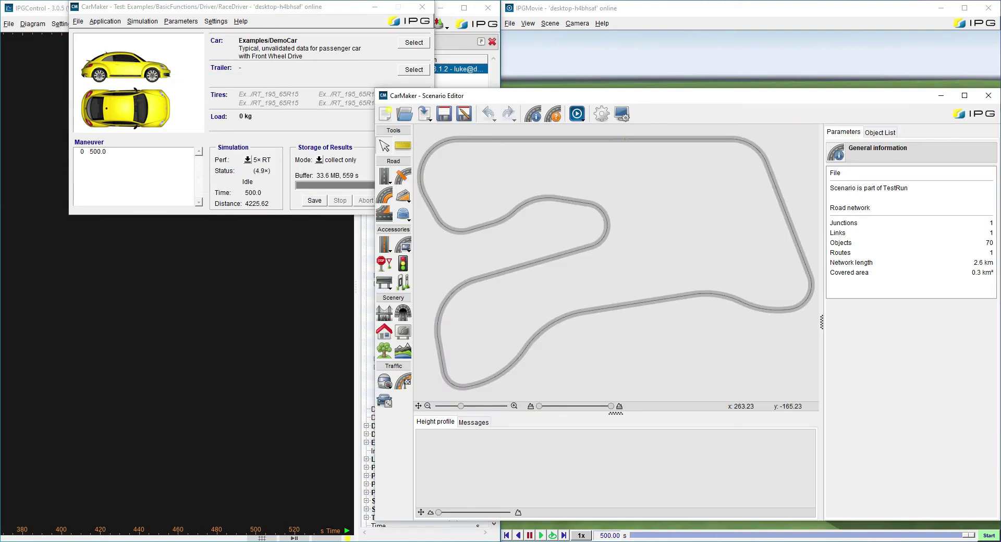
left_click(988, 95)
left_click(185, 24)
left_click(193, 85)
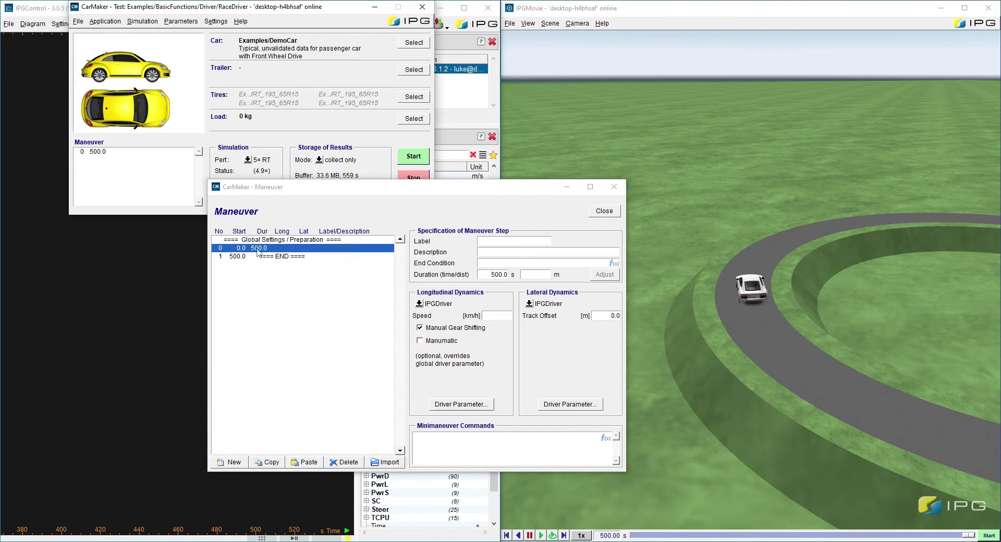
left_click(607, 189)
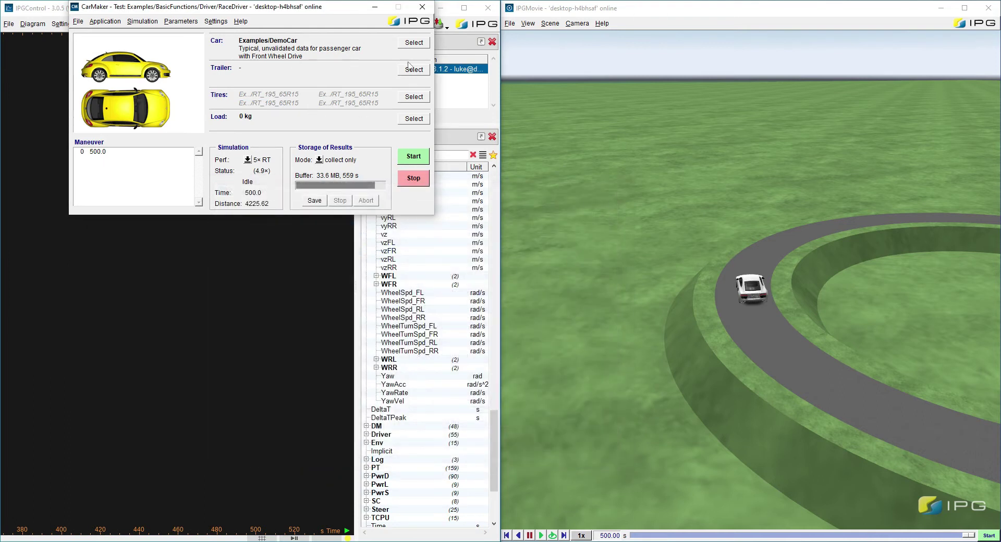
Step: Browse the available car models and close the browser, keeping DemoCar
left_click(407, 42)
scroll(480, 271, "down", 5)
scroll(463, 263, "up", 1)
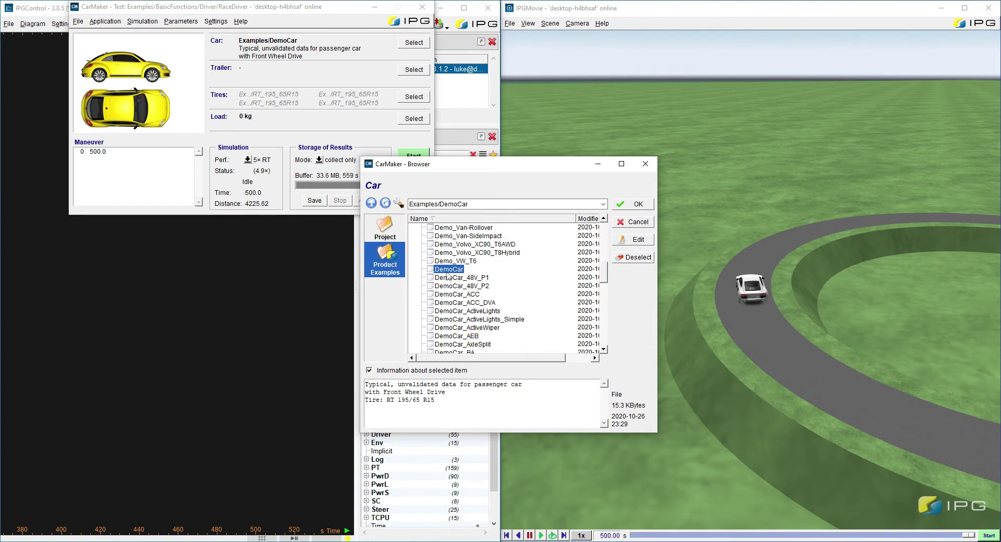
left_click(646, 164)
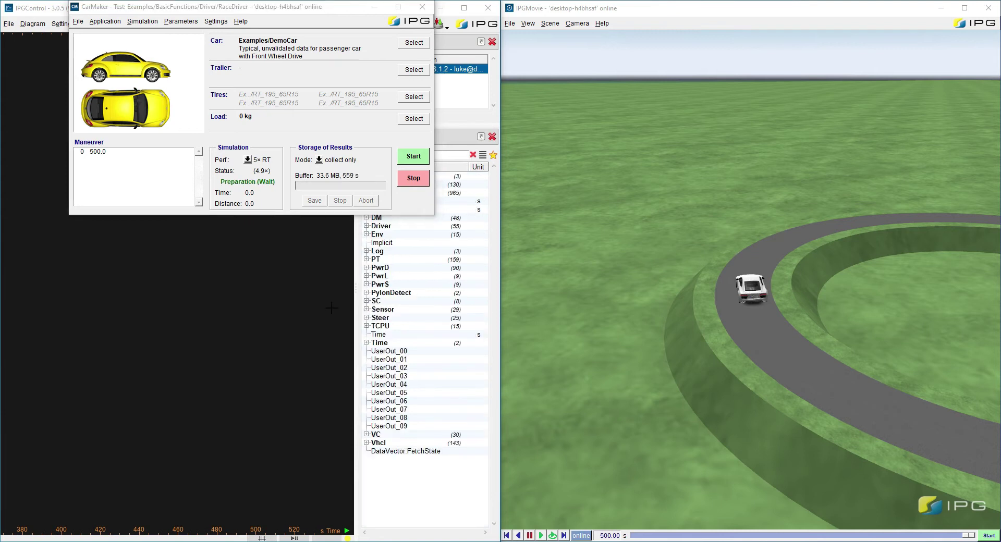
Step: Bring the Instruments gauges forward and move them lower right, then open and cancel the test run loader
key("alt+Tab")
key("alt+Tab")
key("alt+Tab")
left_click_drag(306, 248, 375, 327)
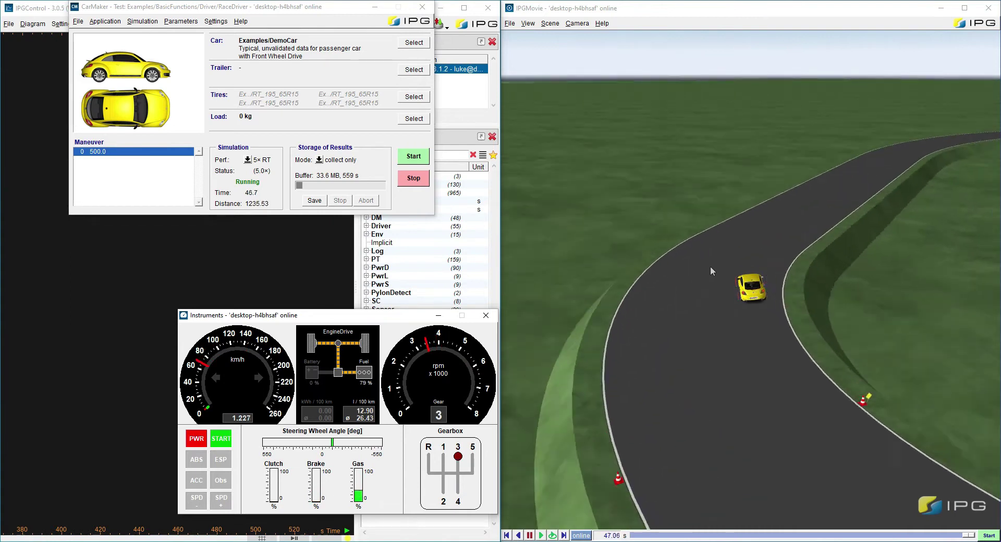
left_click(88, 22)
mouse_move(79, 22)
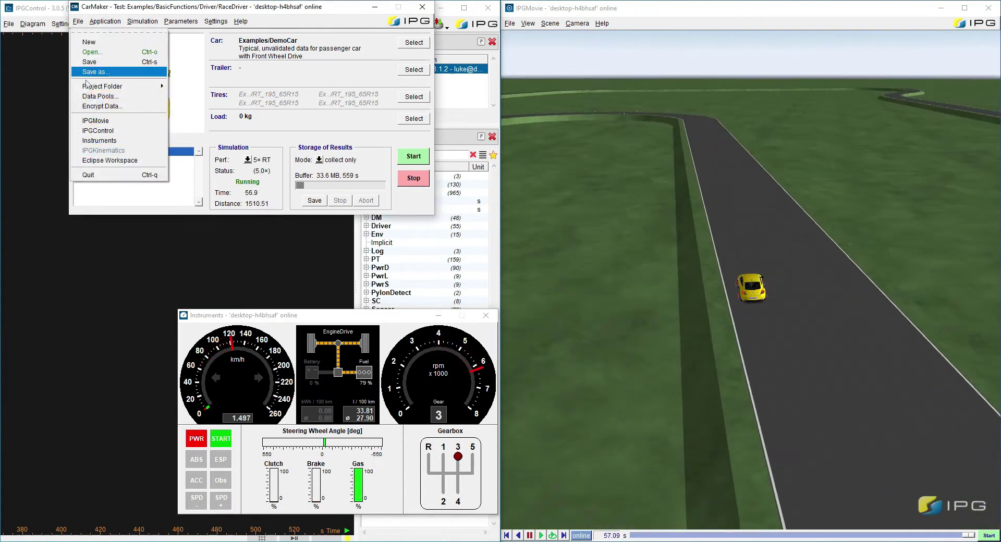
left_click(92, 52)
left_click(645, 164)
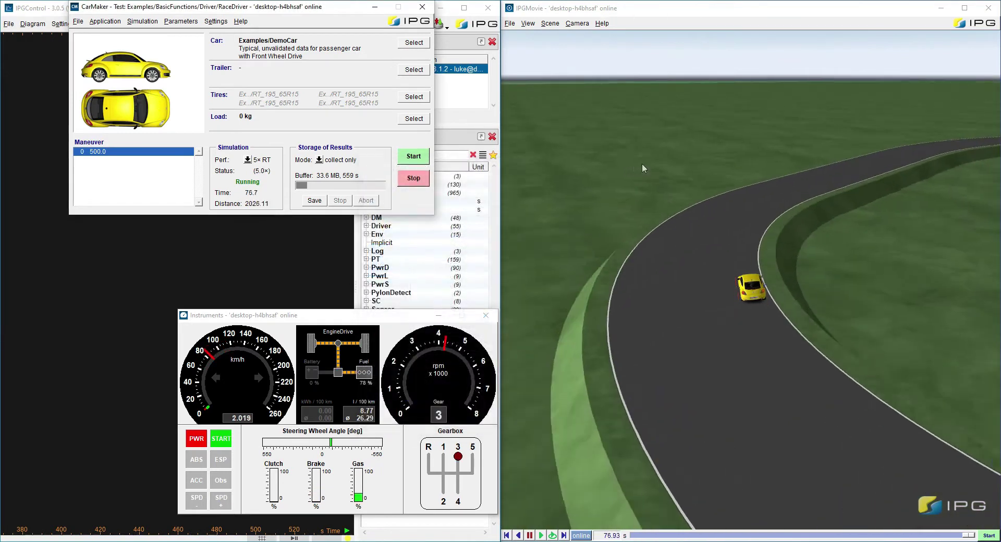
key("alt+Tab")
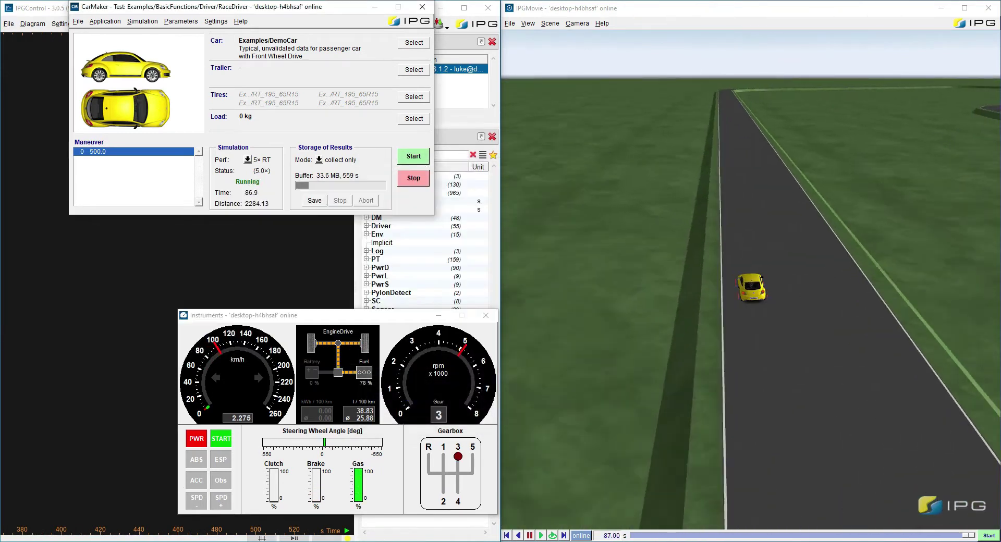
Step: Open QuickStartGuide from Desktop > tutorials > SEP > tutorial files > tute2 - IPG Artifacts
key("super+e")
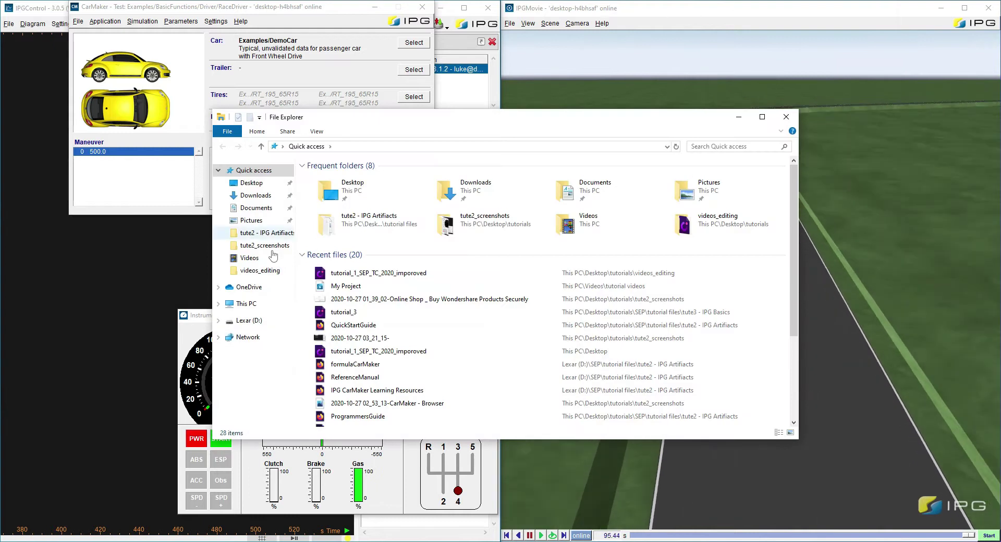
left_click(251, 183)
double_click(331, 189)
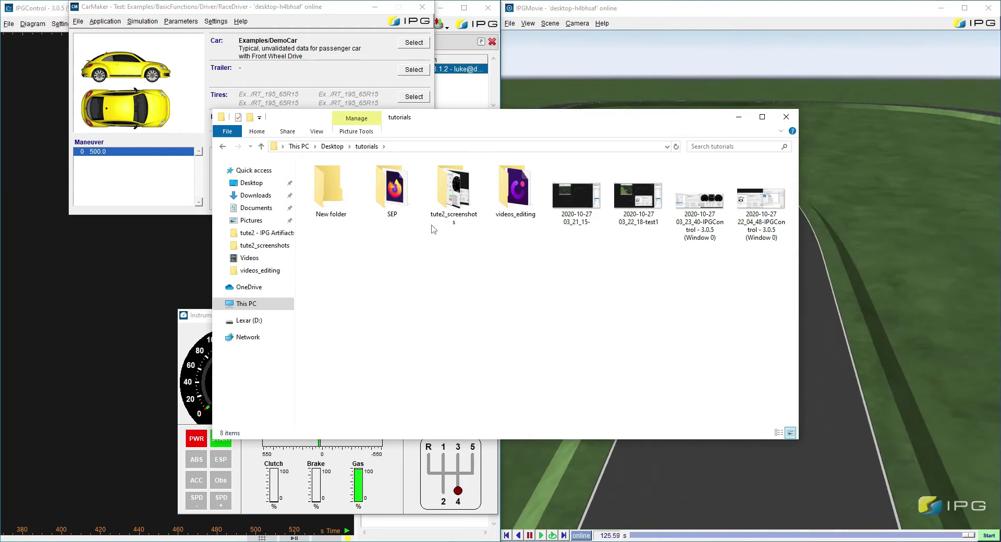
double_click(389, 209)
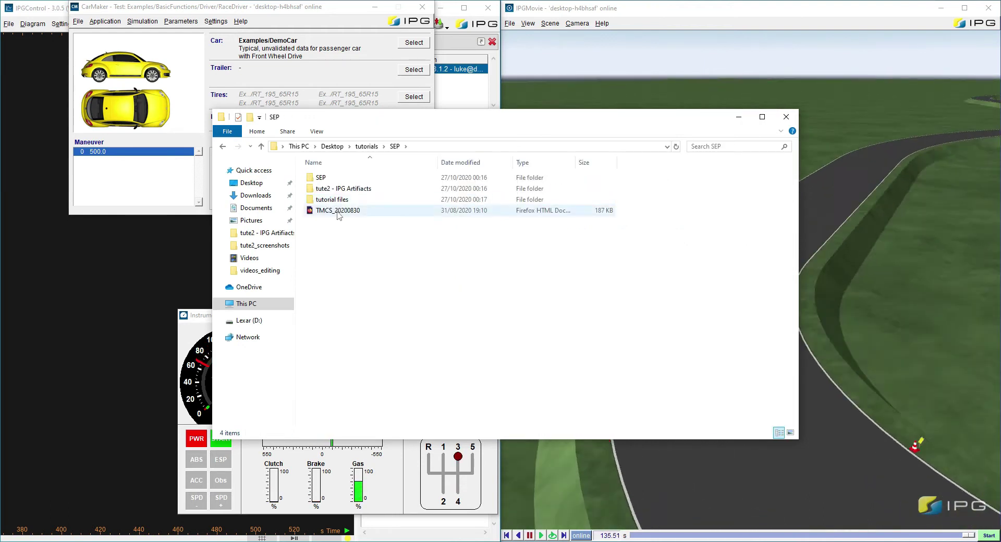
double_click(332, 200)
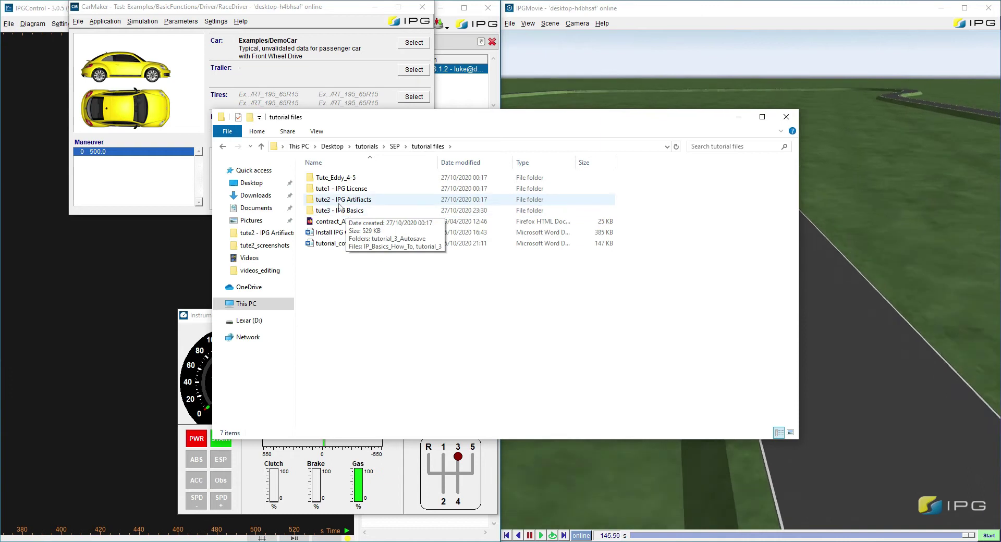
left_click(341, 204)
double_click(340, 204)
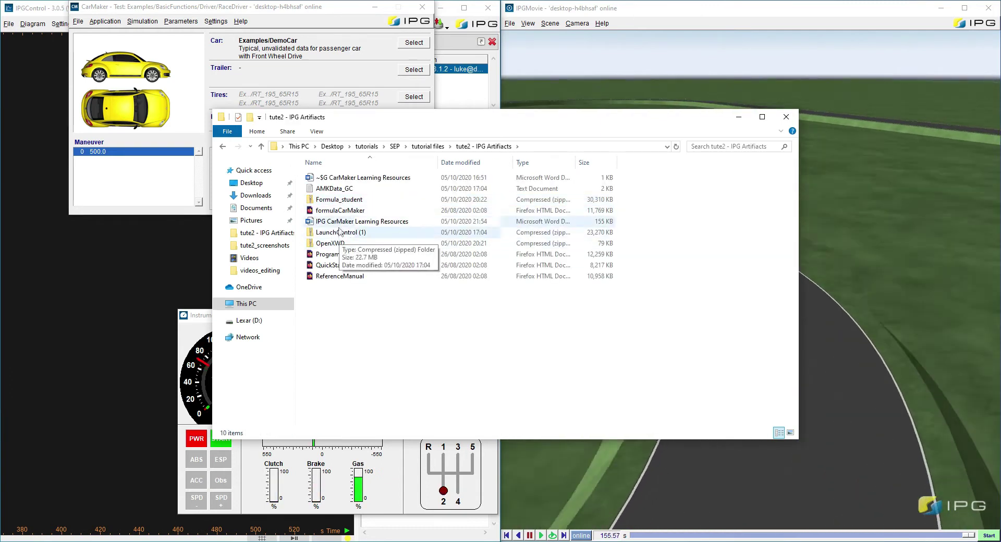
left_click(334, 266)
double_click(334, 267)
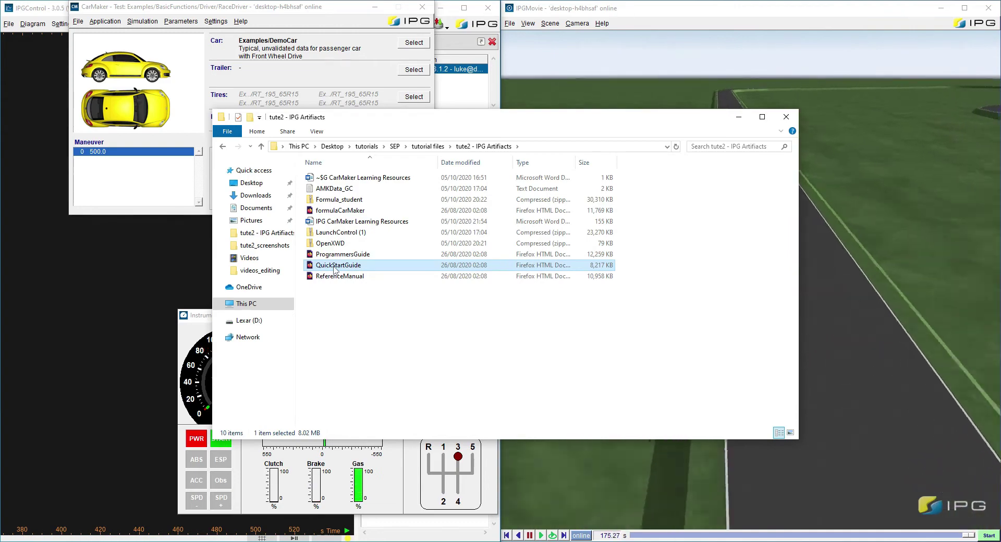
Step: Jump to the Running Example TestRuns section and highlight the paragraph on loading the TestRun
scroll(311, 221, "down", 10)
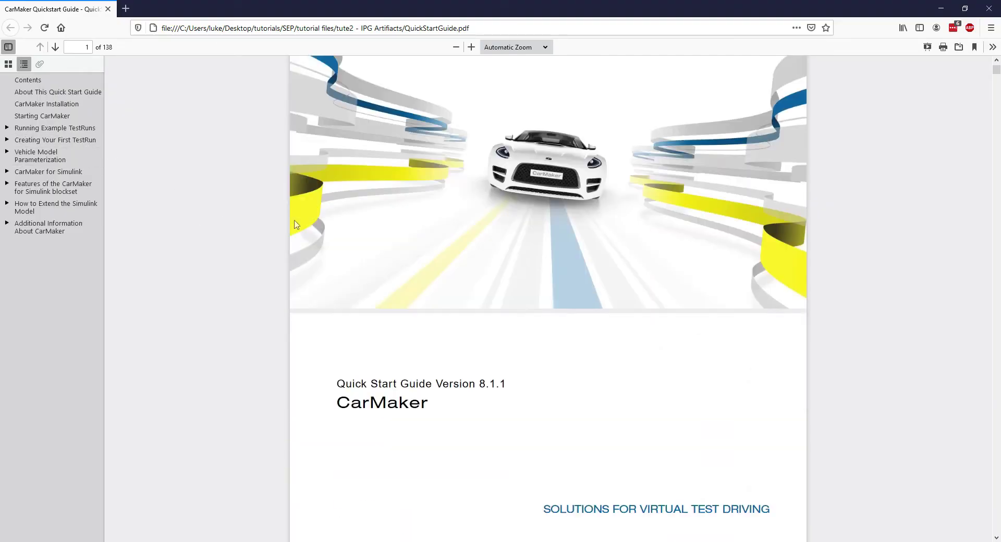
left_click(58, 128)
scroll(364, 267, "down", 5)
scroll(364, 266, "down", 5)
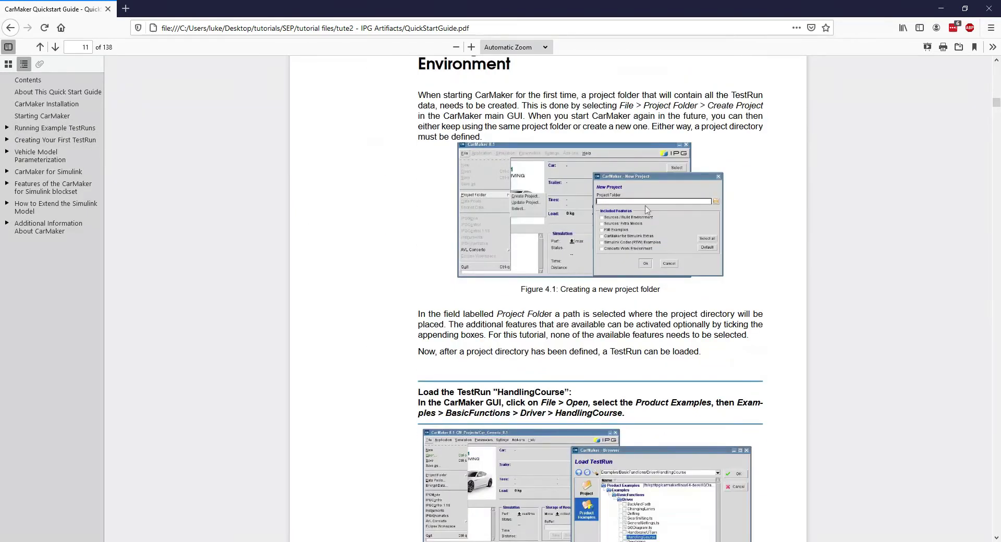
scroll(599, 245, "down", 3)
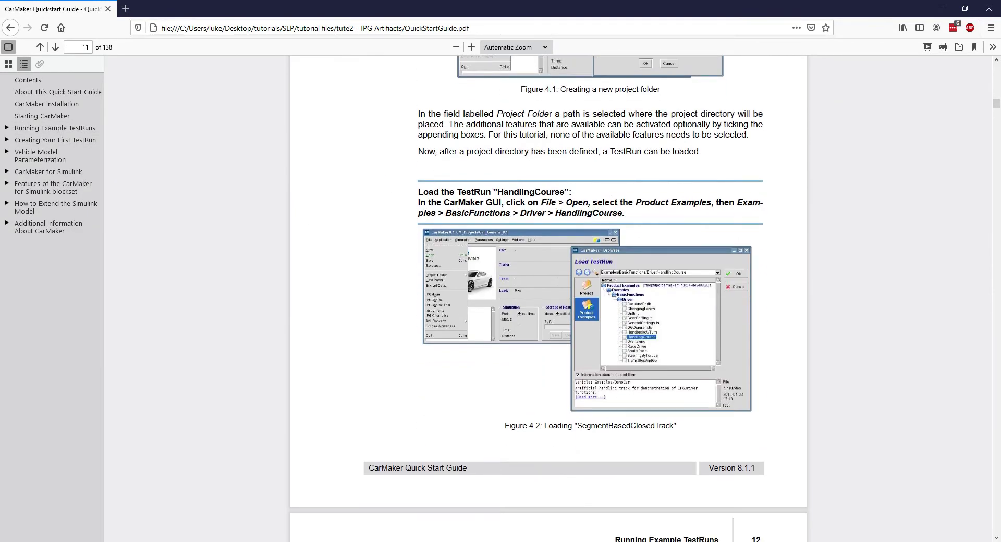
left_click_drag(418, 112, 592, 205)
left_click(632, 212)
Step: Highlight the HandlingCourse path on page 11, then switch back to CarMaker
scroll(578, 204, "down", 1)
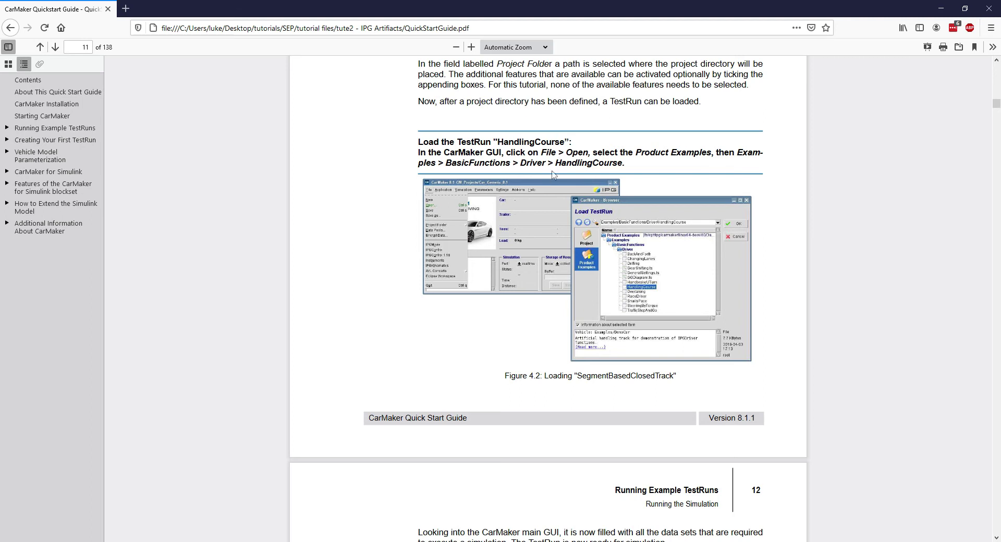
left_click_drag(554, 164, 632, 163)
left_click(631, 164)
key("alt+Tab")
key("alt+Tab")
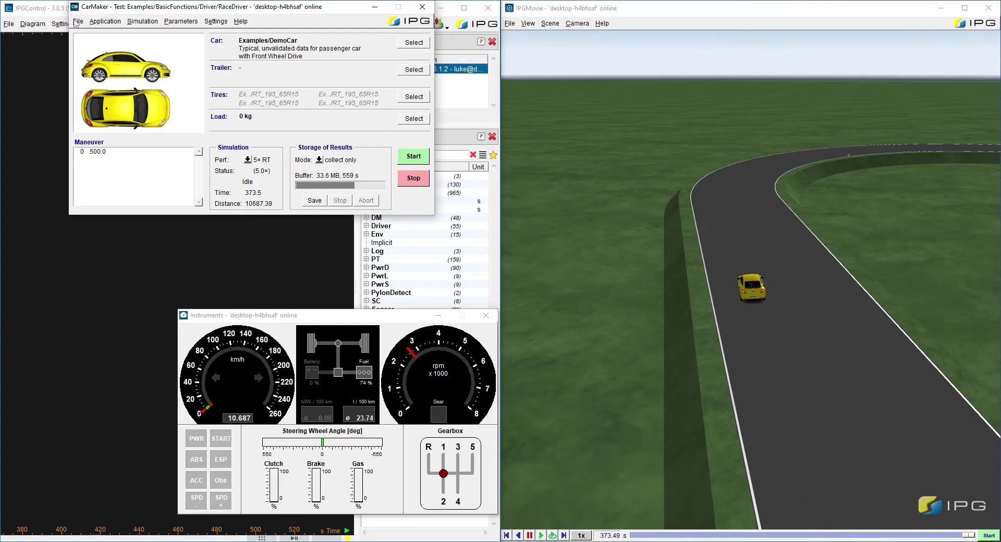
Step: Create project C:/CM_Projects/testrun2 with Select all features, then bring the animation and instruments windows forward
left_click(78, 21)
mouse_move(152, 86)
left_click(206, 87)
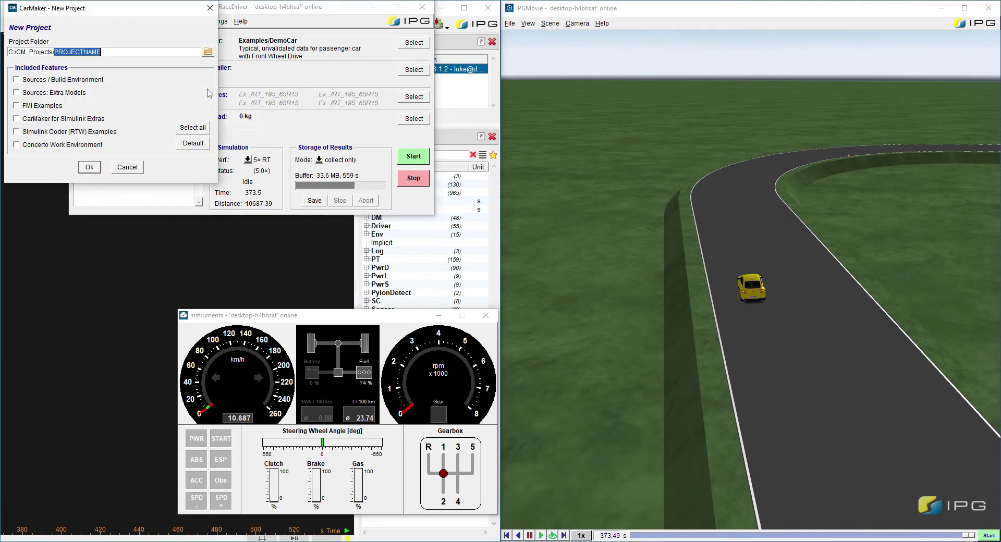
left_click(63, 51)
left_click_drag(54, 52, 186, 70)
type("testrun2")
left_click(203, 128)
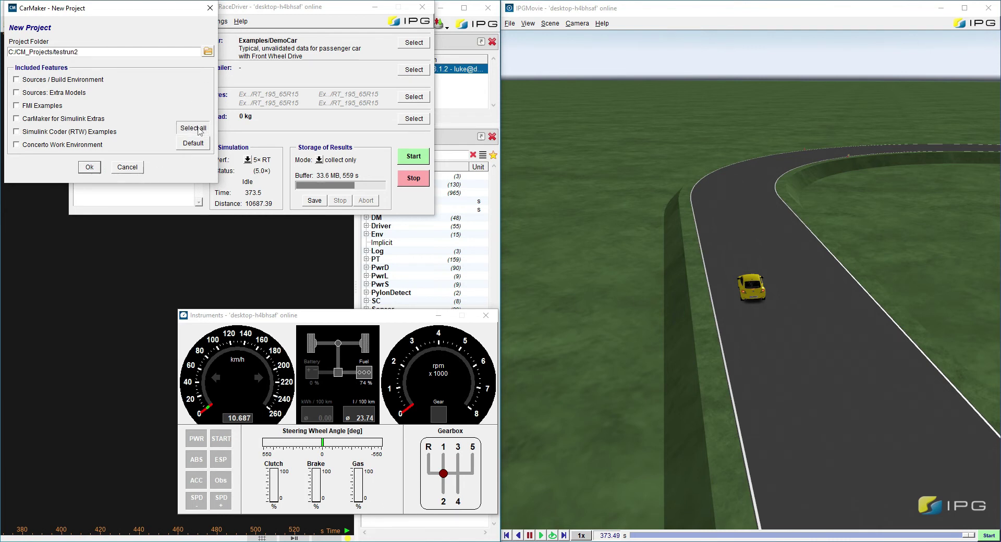
left_click(87, 165)
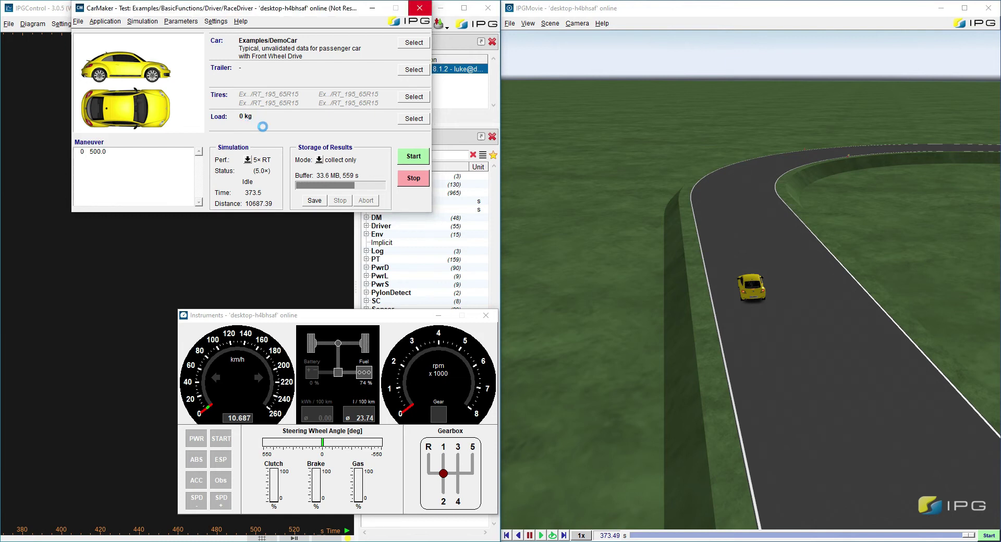
left_click(679, 360)
left_click(397, 322)
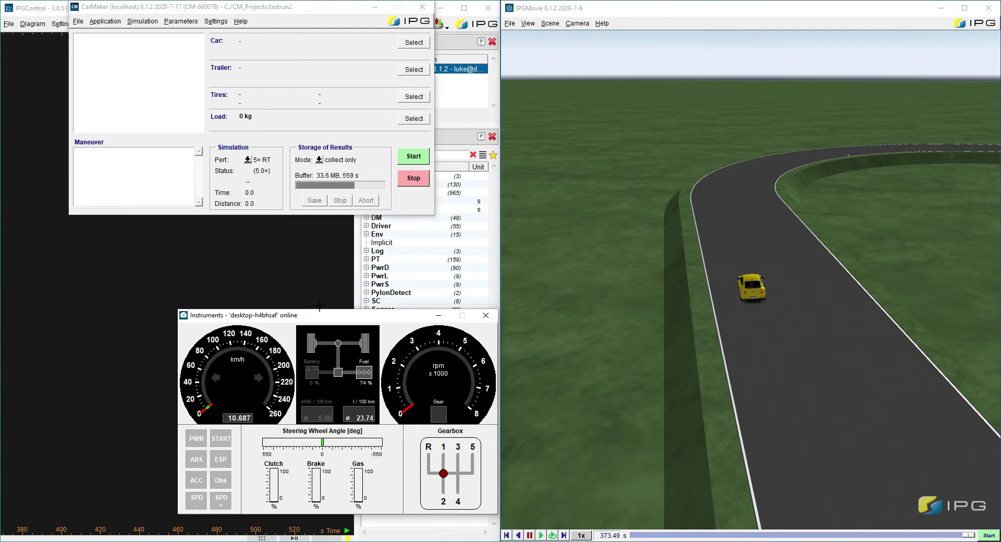
Step: Try starting the simulation and dismiss the 'No testrun is loaded' error
left_click(77, 24)
left_click(208, 9)
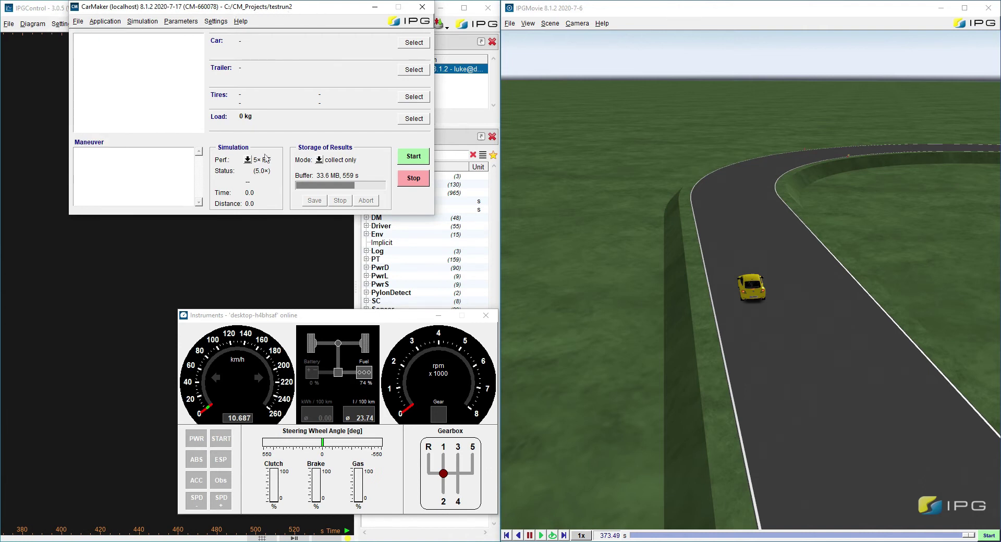
left_click(423, 161)
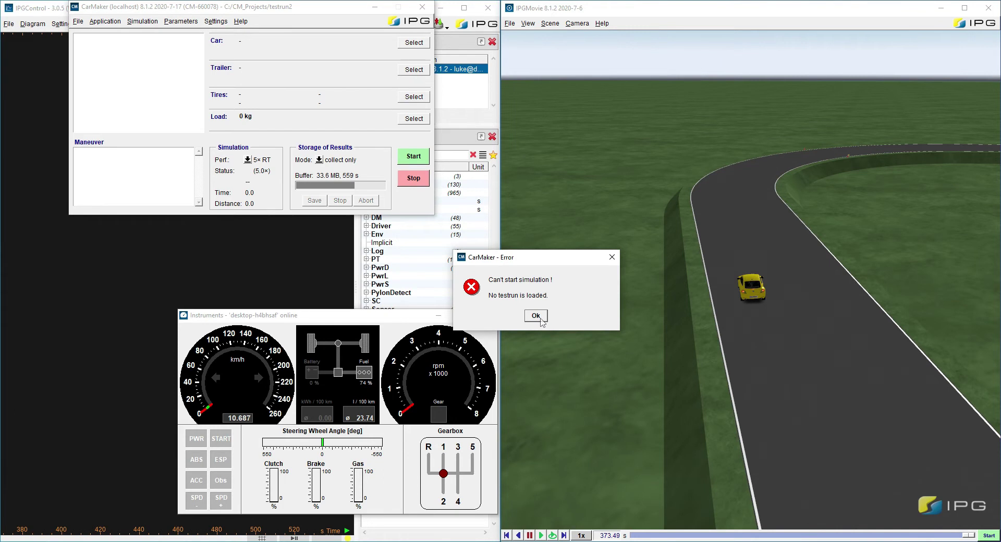
left_click(536, 316)
Step: Load the Product Examples HandlingCourse TestRun and close the car browser
left_click(78, 22)
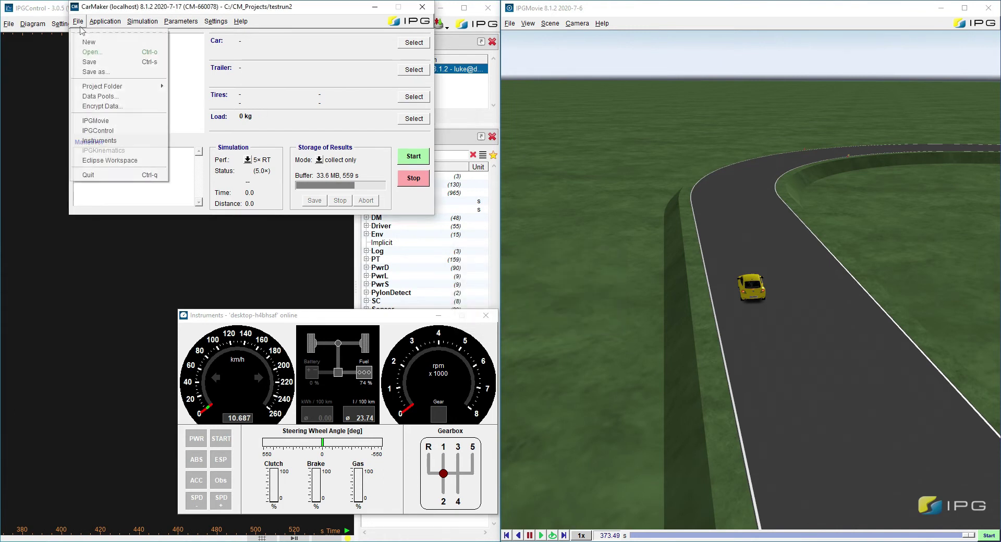
left_click(94, 55)
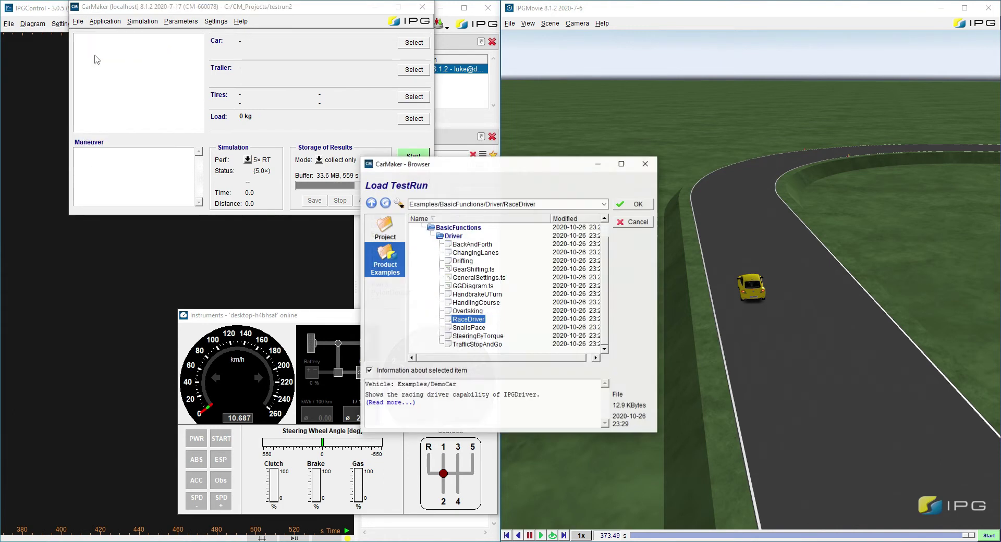
left_click(484, 304)
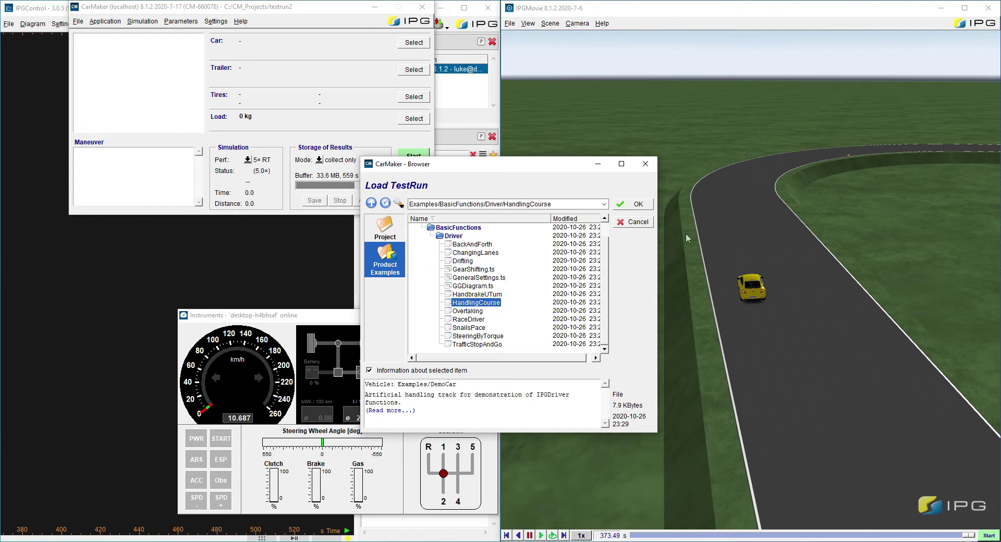
left_click(619, 204)
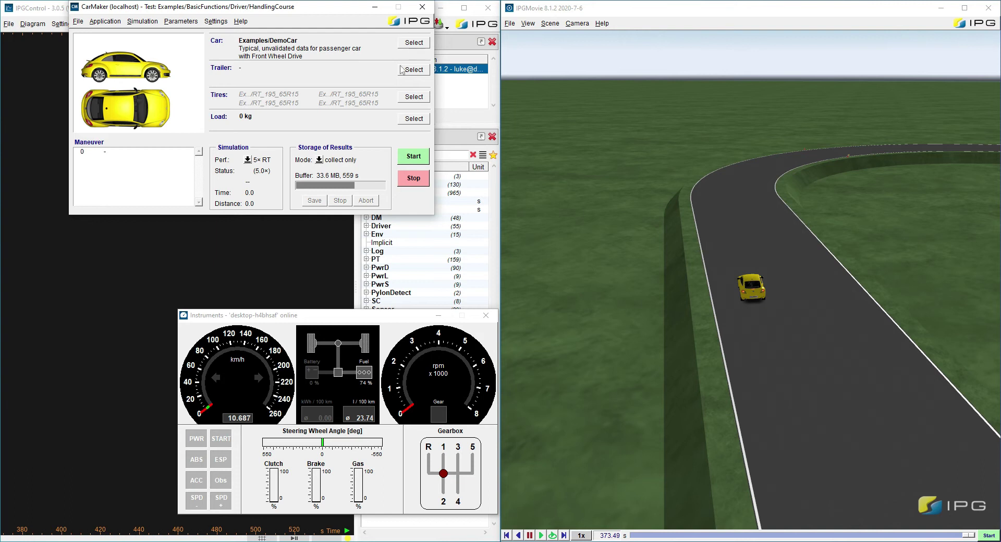
scroll(479, 323, "down", 5)
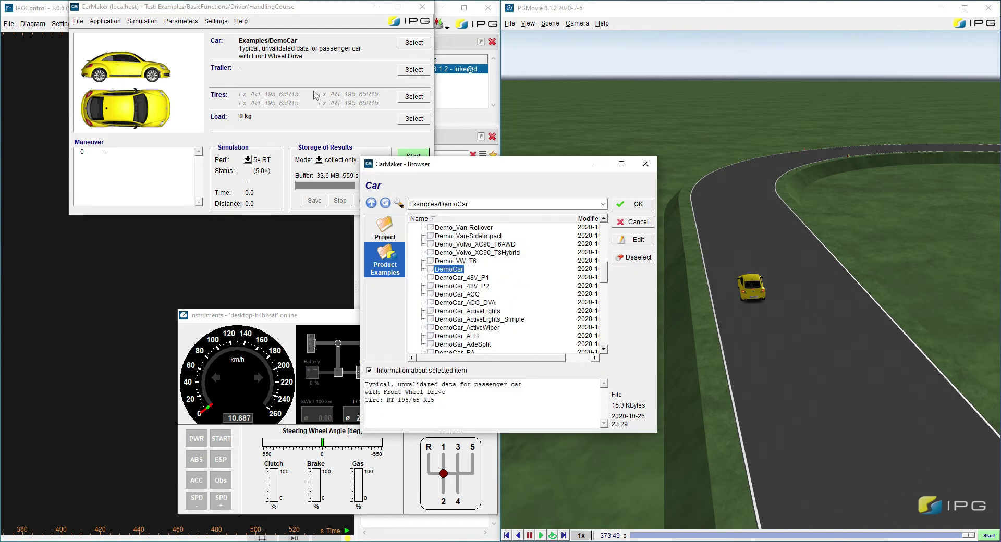
left_click(646, 164)
Step: View the track in the Scenario Editor, then tilt the 3D view down onto the track
left_click(183, 22)
left_click(187, 88)
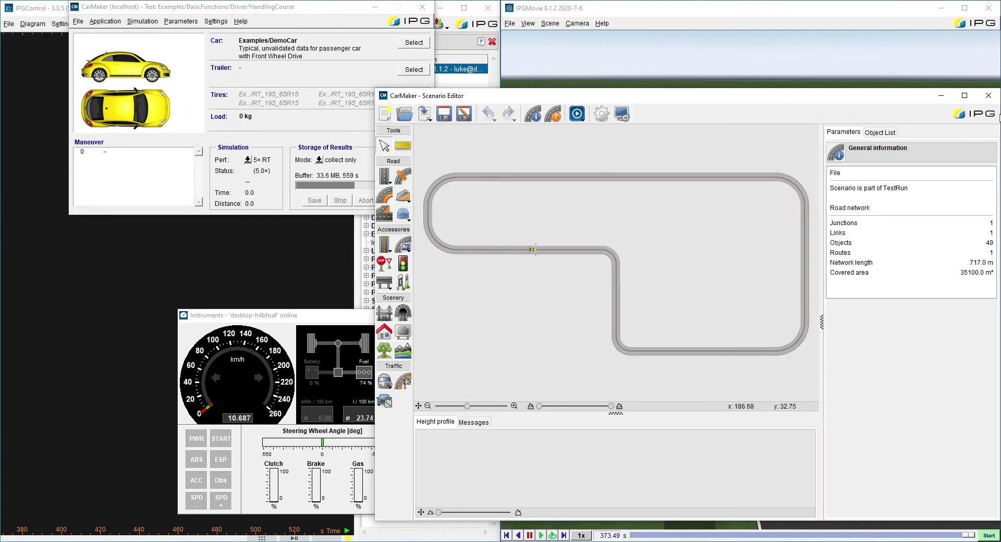
left_click(988, 95)
left_click_drag(852, 298, 626, 315)
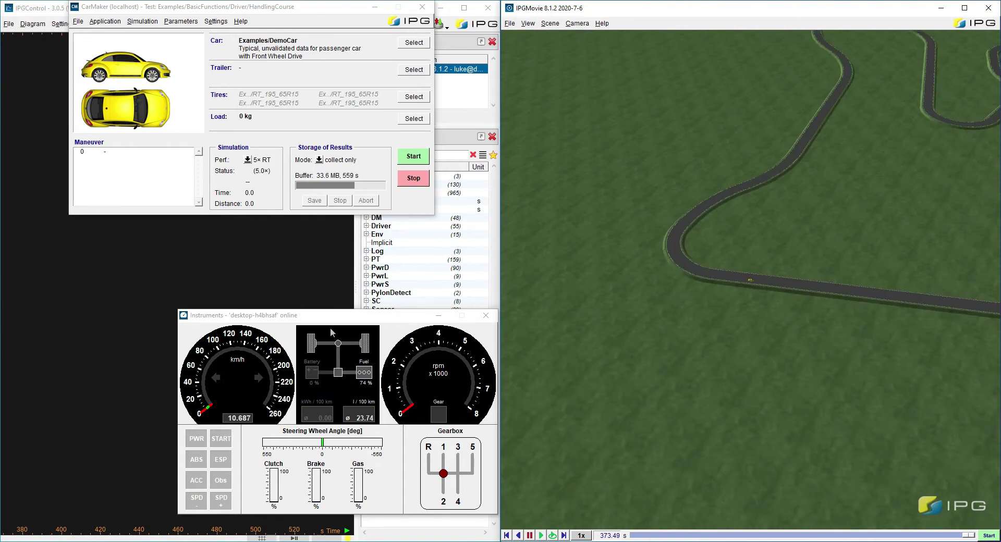
left_click_drag(347, 319, 309, 321)
Step: Start the HandlingCourse run and plot Car ax, ay and az in IPGControl
left_click(415, 156)
left_click(308, 255)
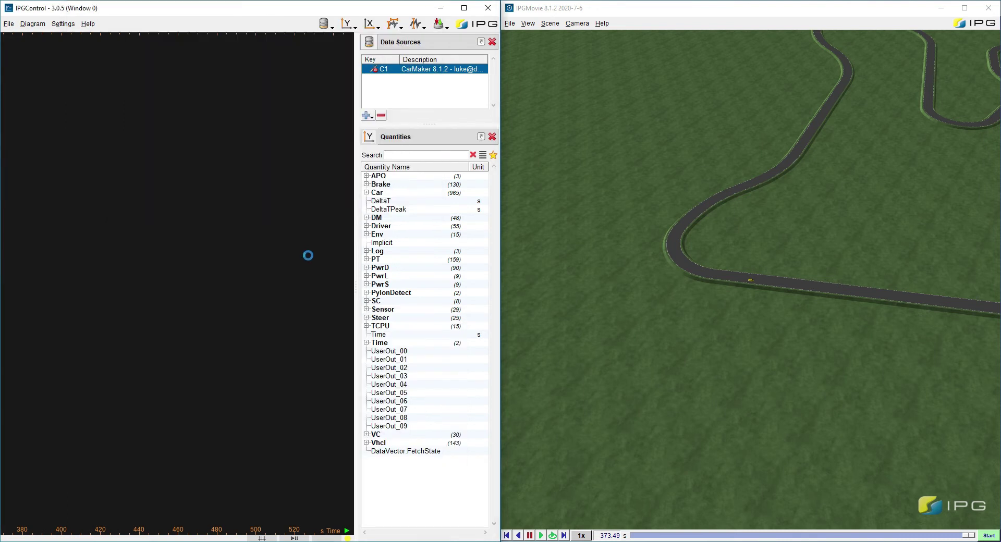
left_click(367, 192)
left_click_drag(386, 225, 385, 242)
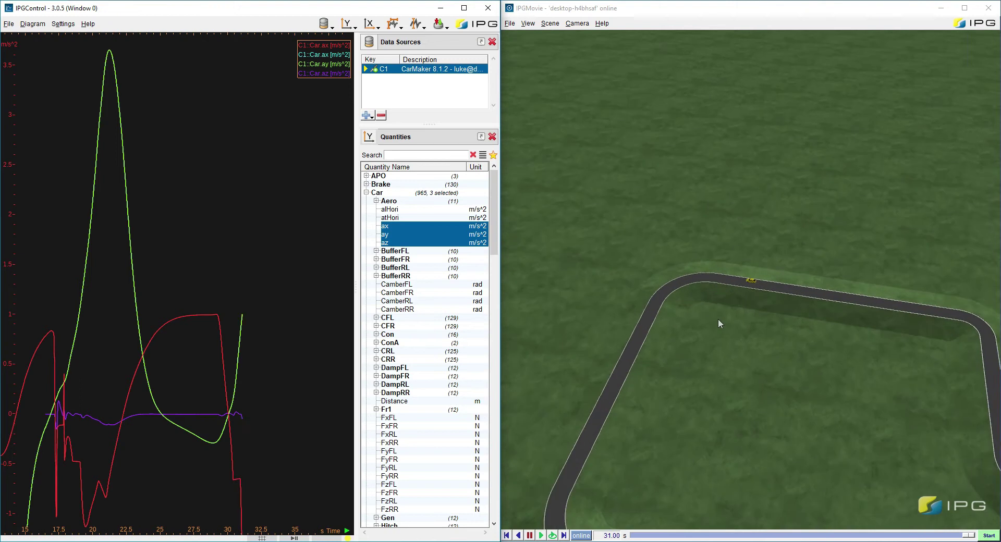
scroll(695, 329, "up", 10)
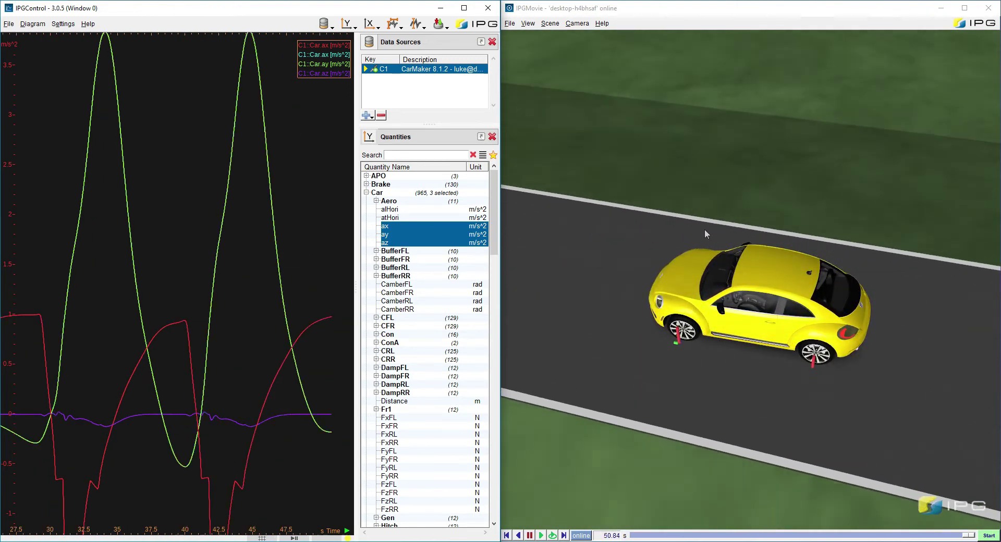
left_click_drag(695, 286, 804, 285)
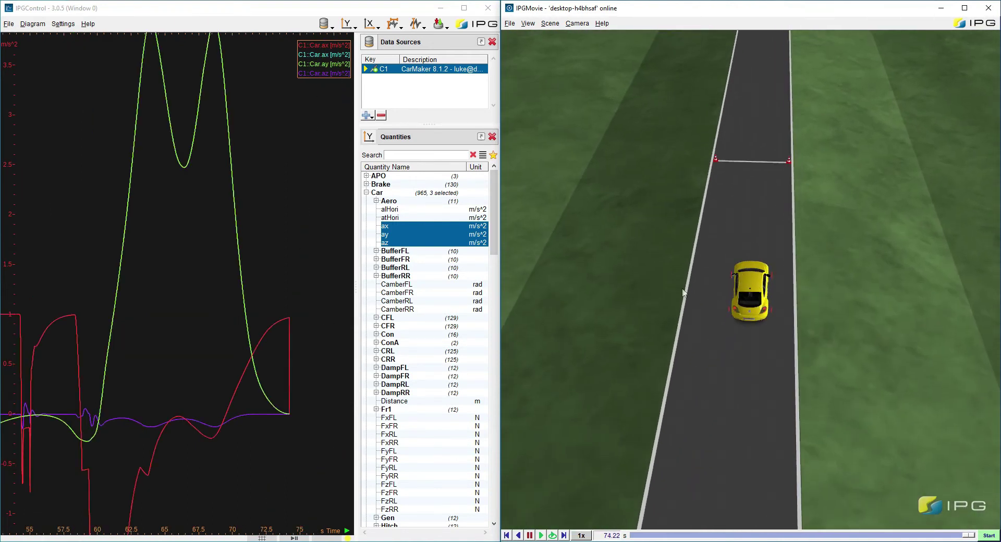
Step: Zoom the diagram, highlight the Car.ay and Car.ax curves, and pan to earlier times
scroll(266, 295, "down", 5)
left_click(265, 295)
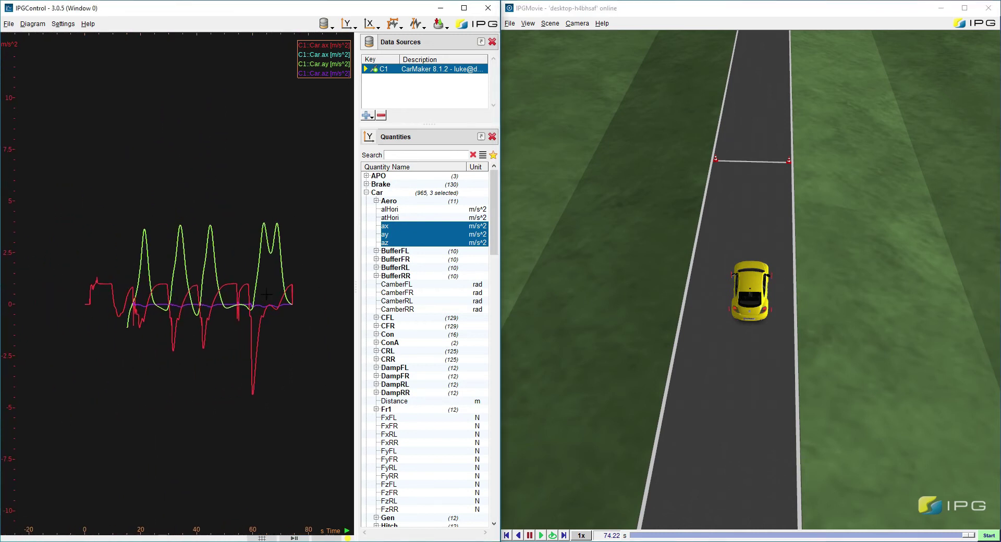
scroll(266, 294, "up", 2)
scroll(266, 294, "down", 4)
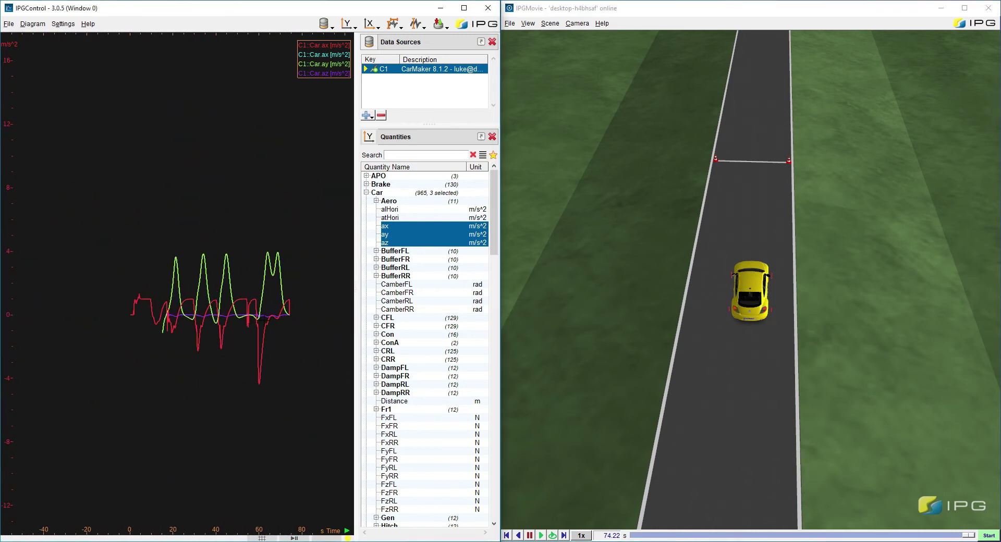
scroll(288, 322, "up", 2)
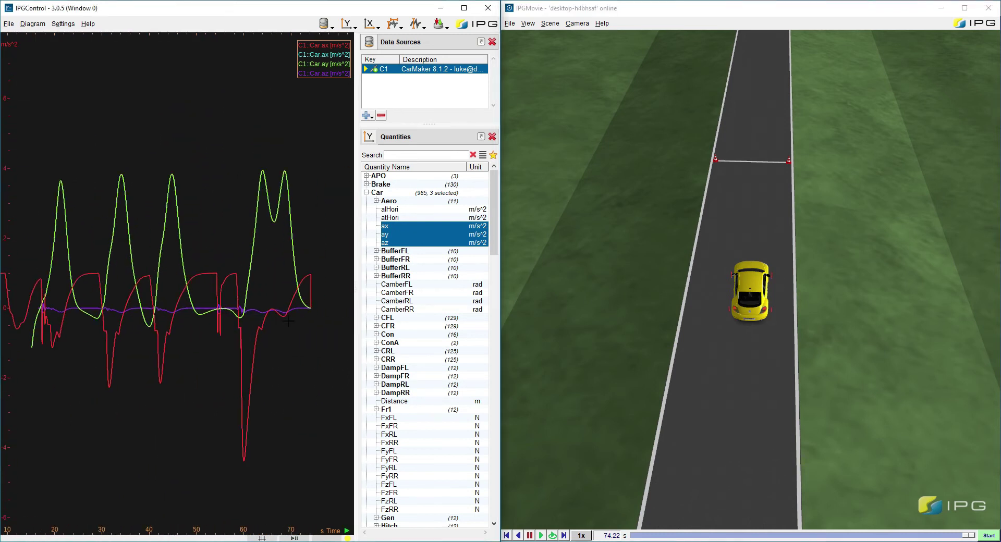
left_click(207, 309)
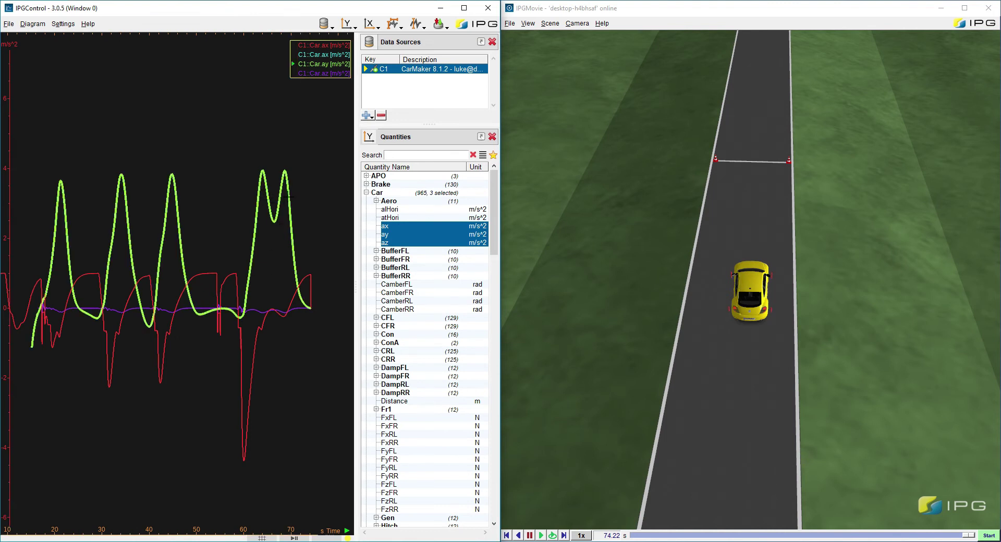
left_click(221, 337)
mouse_move(184, 346)
left_mouse_down()
mouse_move(172, 346)
mouse_move(214, 321)
mouse_move(269, 342)
left_mouse_up()
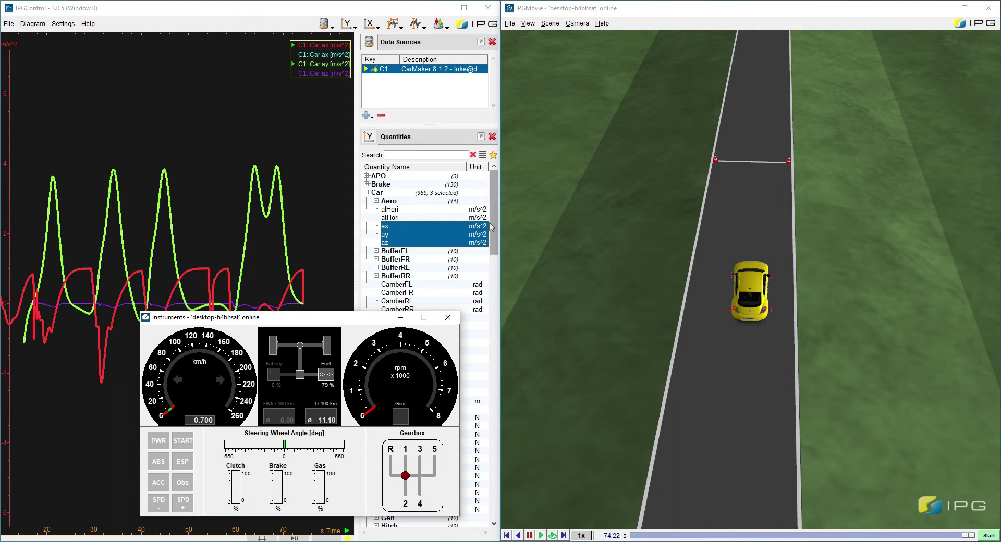
left_click(493, 225)
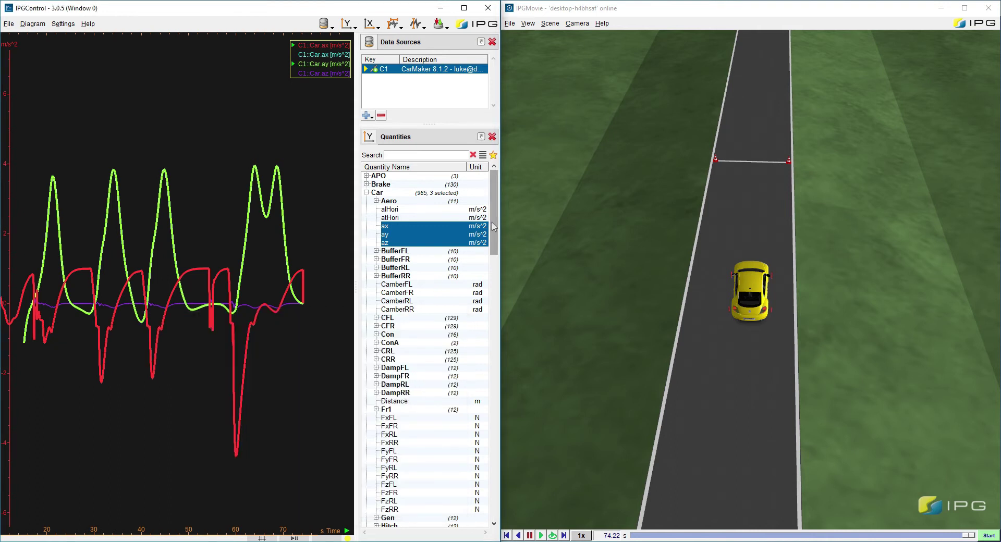
key("alt+Tab")
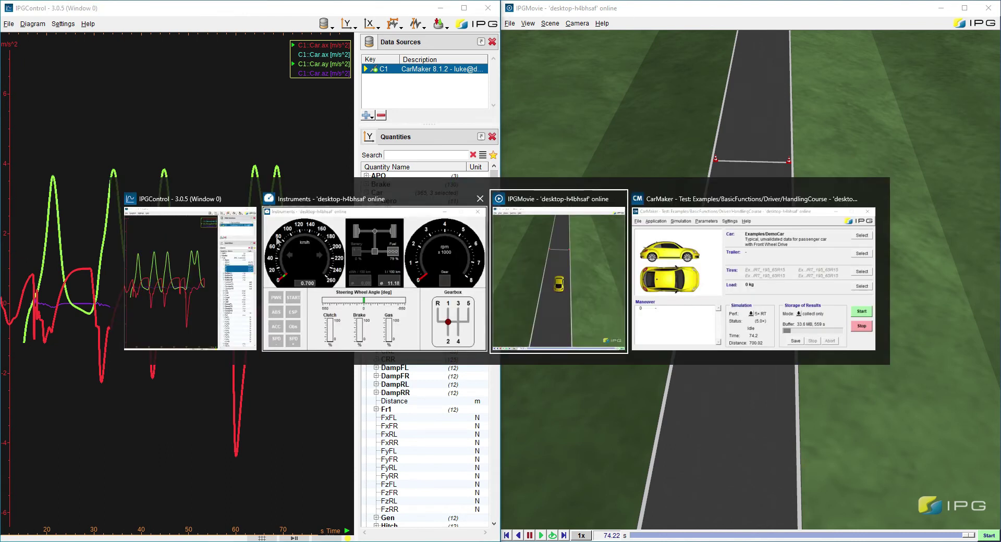
left_click(749, 295)
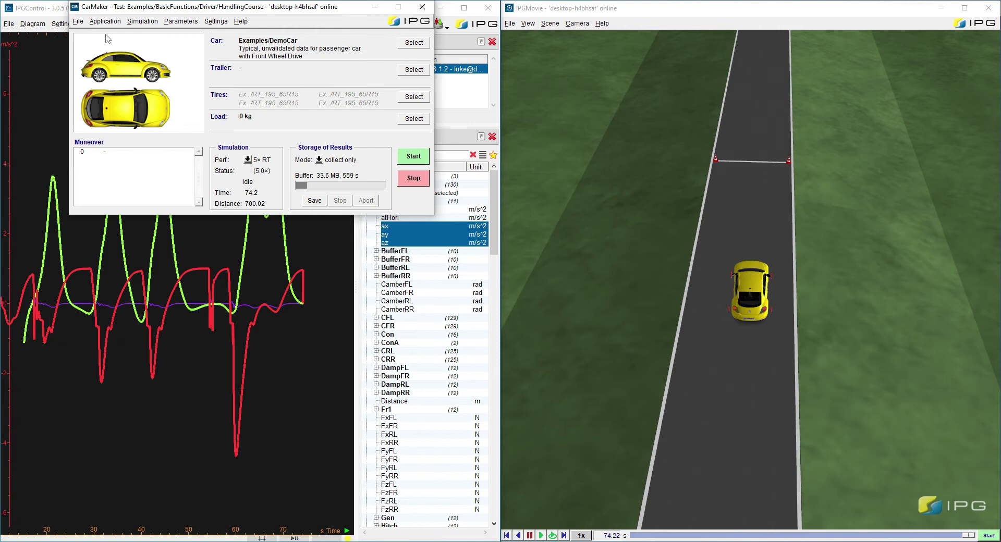
left_click(78, 21)
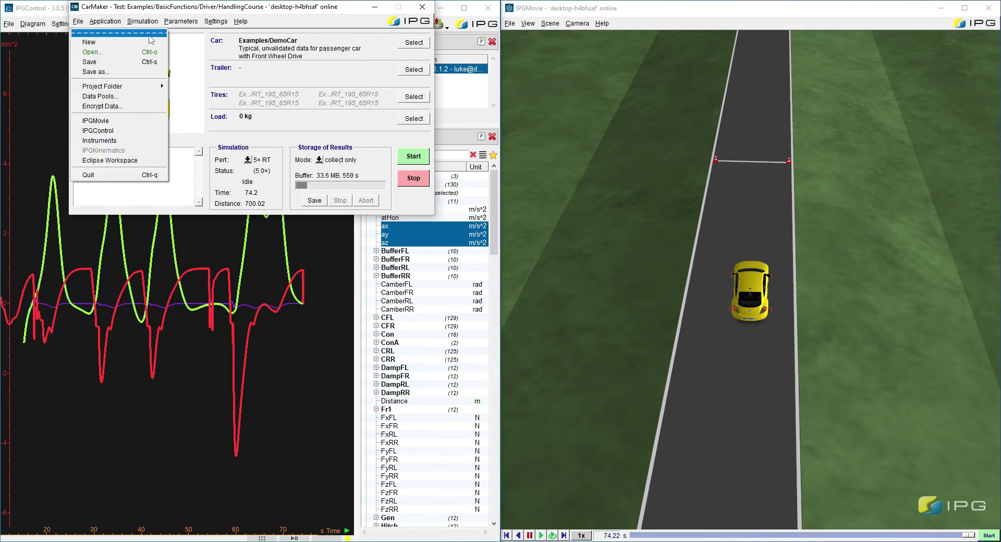
key("Escape")
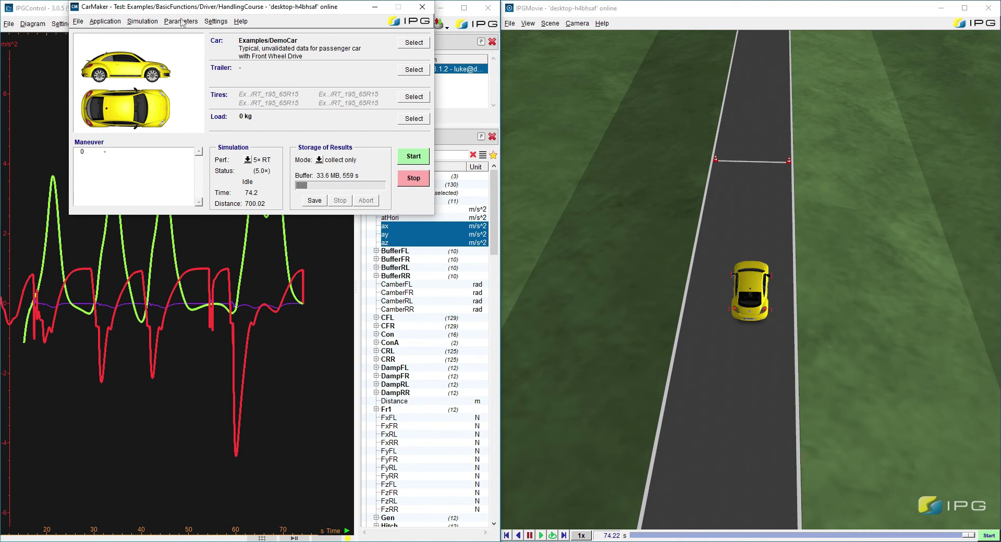
left_click(181, 22)
left_click(183, 32)
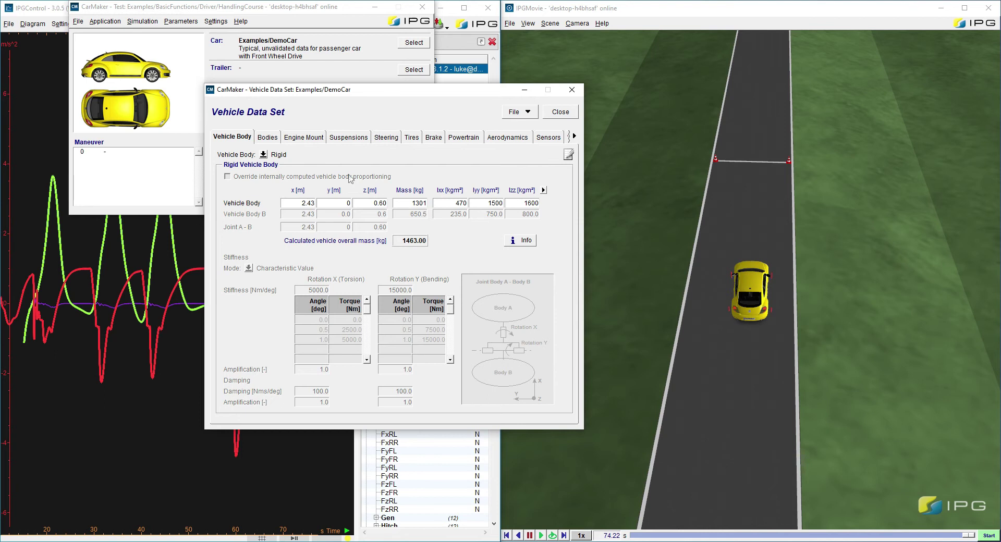
left_click(268, 139)
left_click(308, 138)
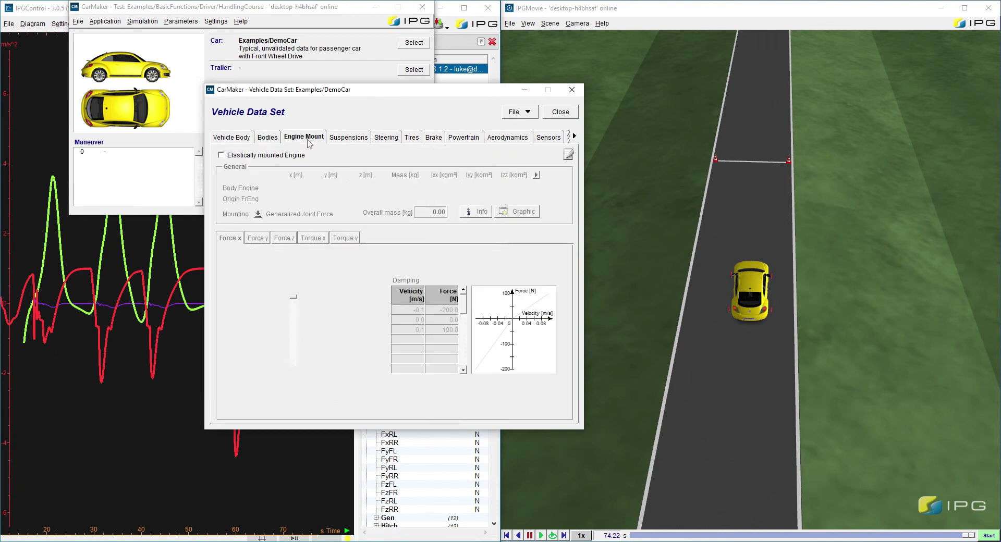
left_click(276, 138)
left_click(250, 139)
left_click(302, 139)
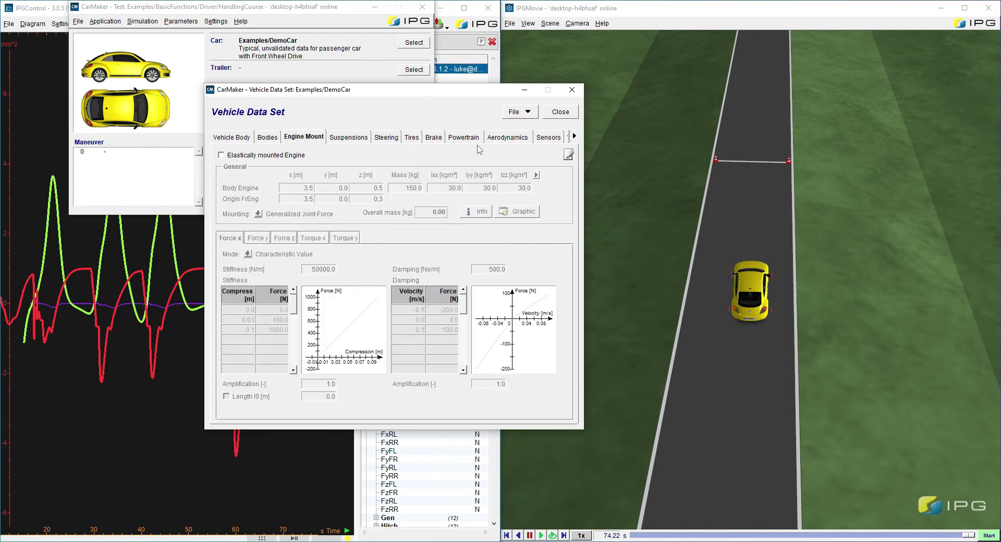
left_click(460, 138)
left_click(238, 203)
left_click(344, 197)
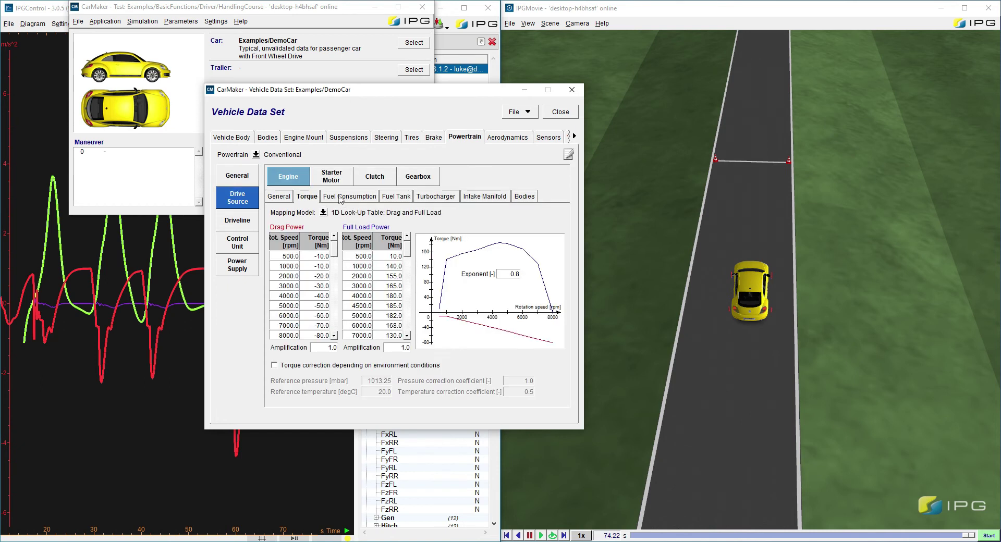
left_click(248, 223)
left_click(244, 251)
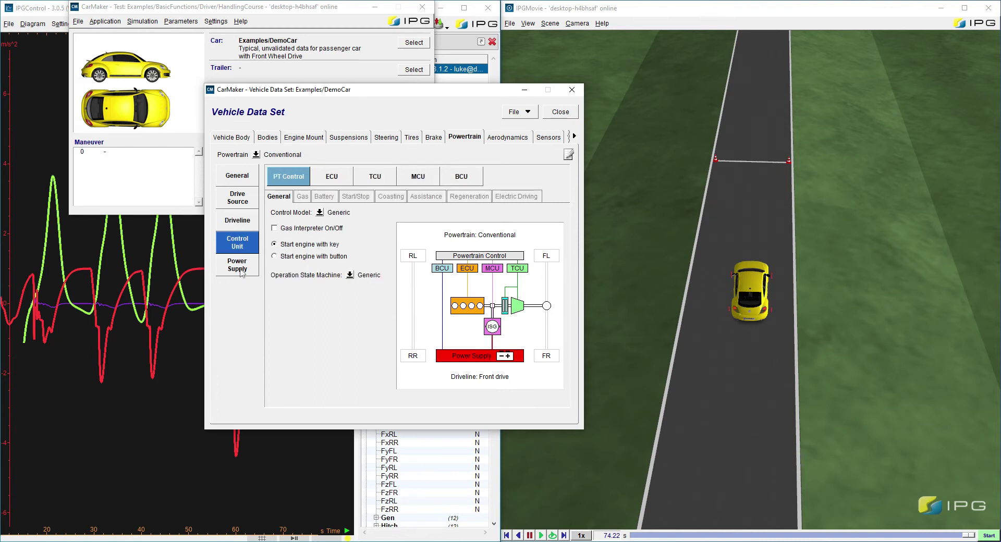
left_click(243, 270)
left_click(237, 243)
left_click(332, 177)
left_click(300, 180)
left_click(336, 179)
left_click(375, 177)
left_click(418, 177)
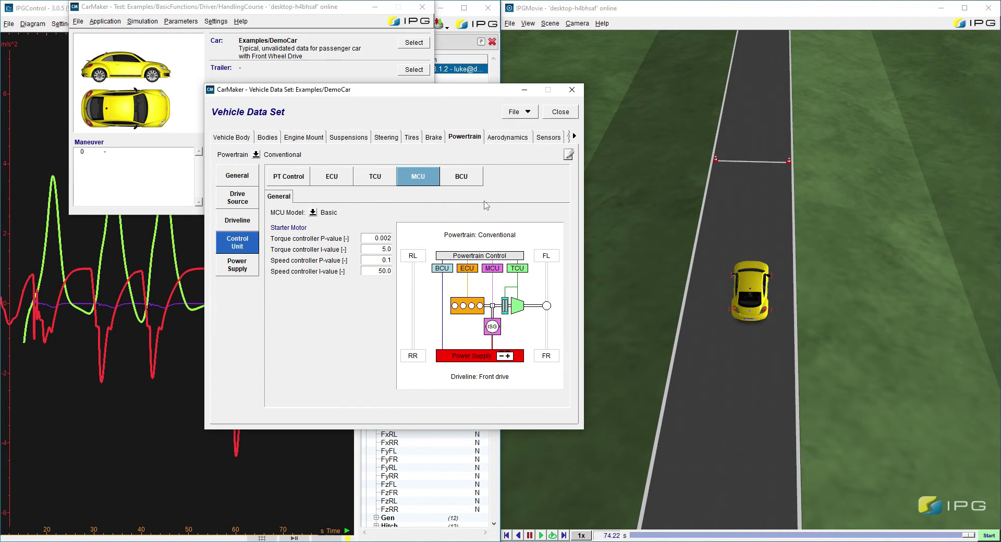
left_click(511, 138)
left_click(542, 137)
left_click(504, 138)
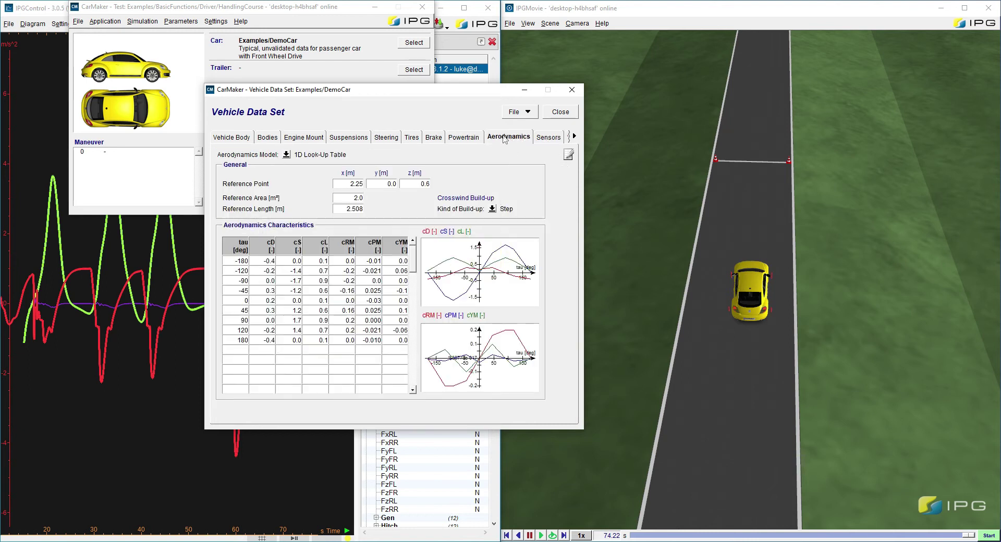
left_click(572, 89)
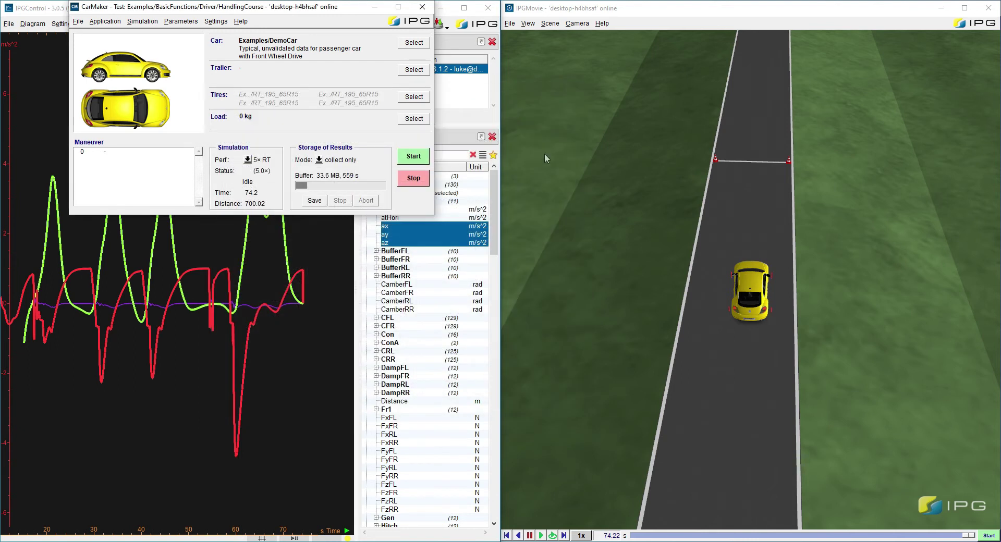
key("alt+Tab")
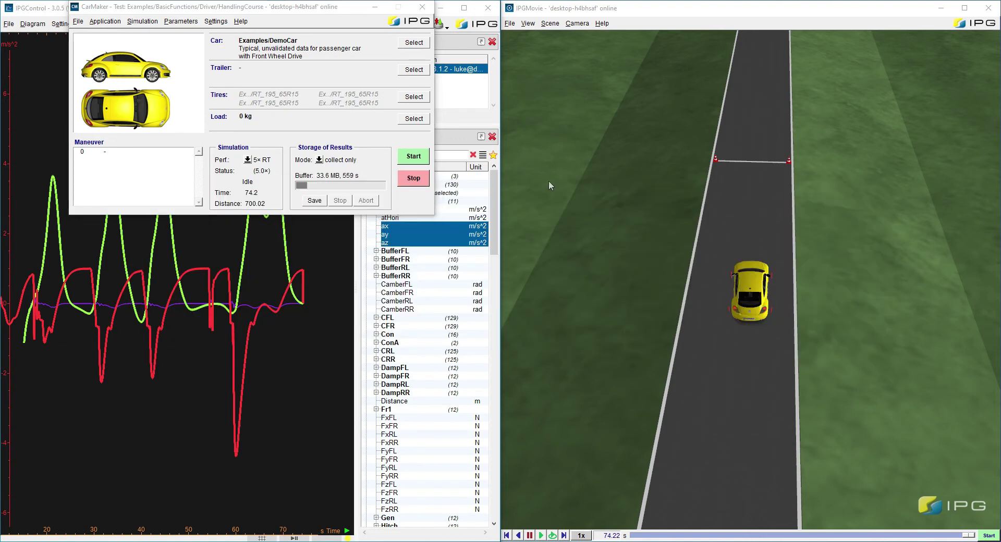
Step: Switch to Desktop 3 and jump to Quick Start Guide sections 4.2 and 4.3
key("super+Tab")
left_click(229, 49)
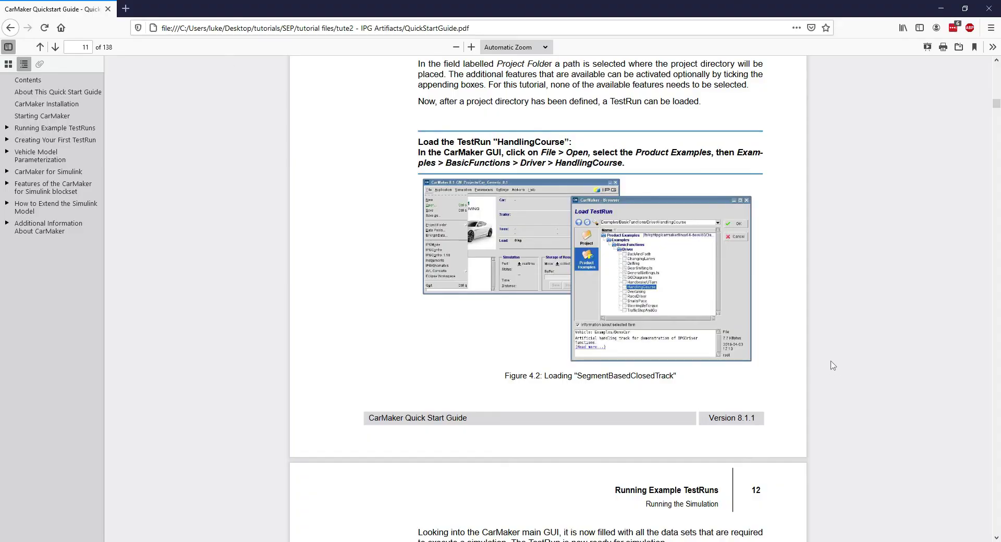
scroll(816, 352, "up", 15)
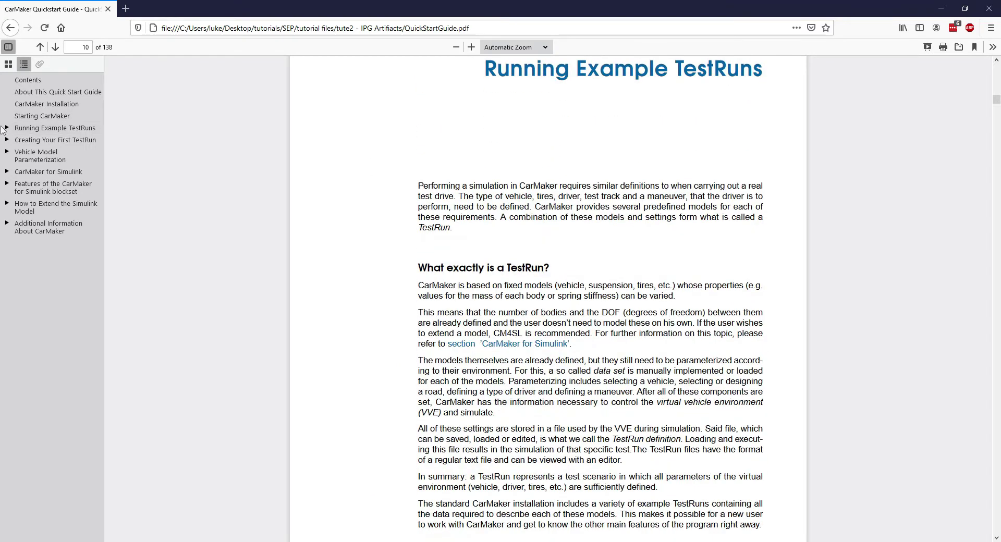
left_click(7, 128)
left_click(57, 179)
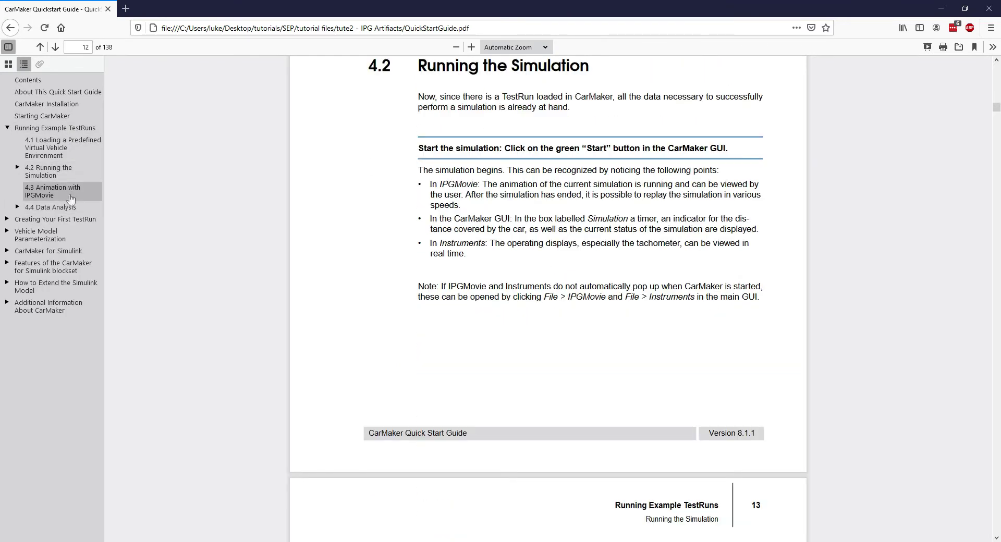
left_click(65, 193)
scroll(554, 311, "down", 10)
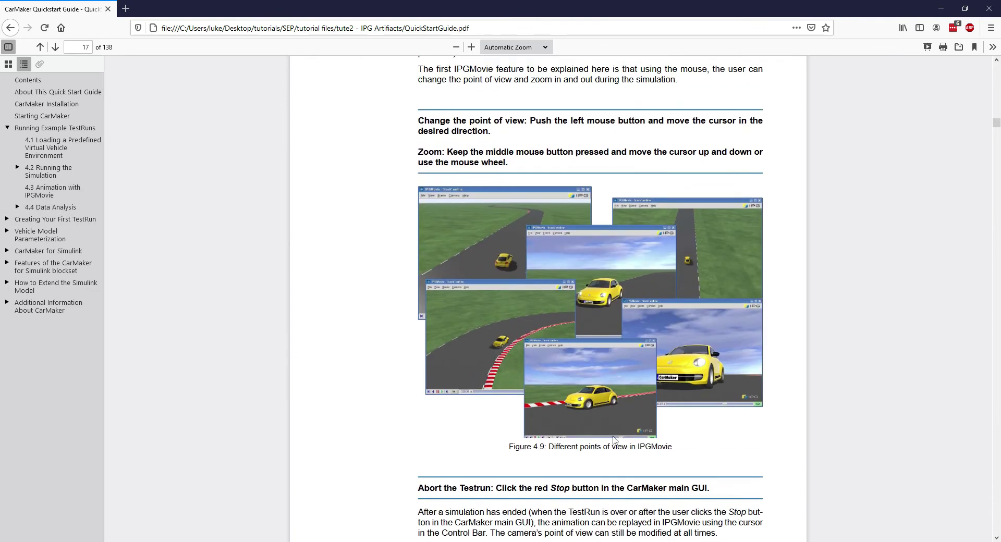
Step: Jump to chapter 5, Creating Your First TestRun, and read through section 5.1
left_click(6, 219)
left_click(57, 219)
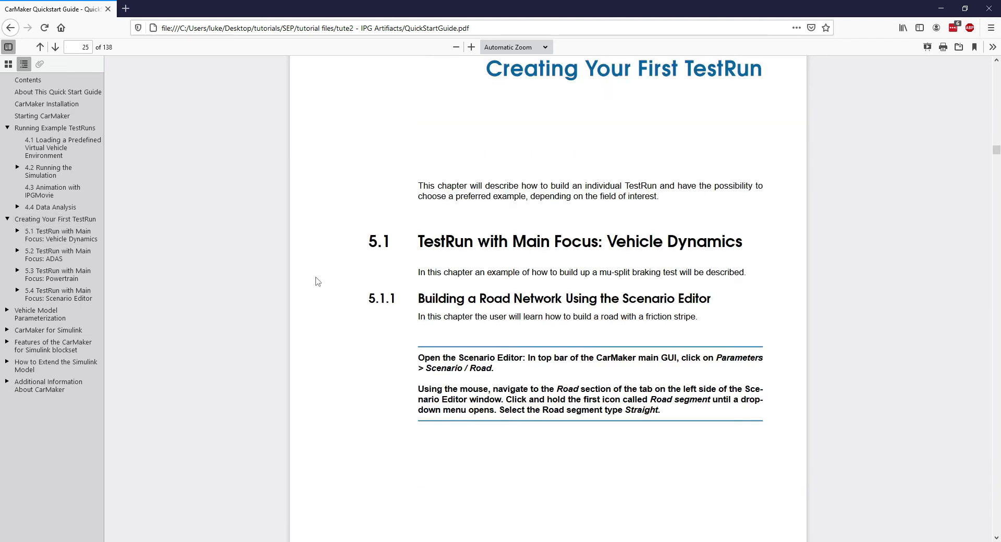
scroll(538, 313, "down", 10)
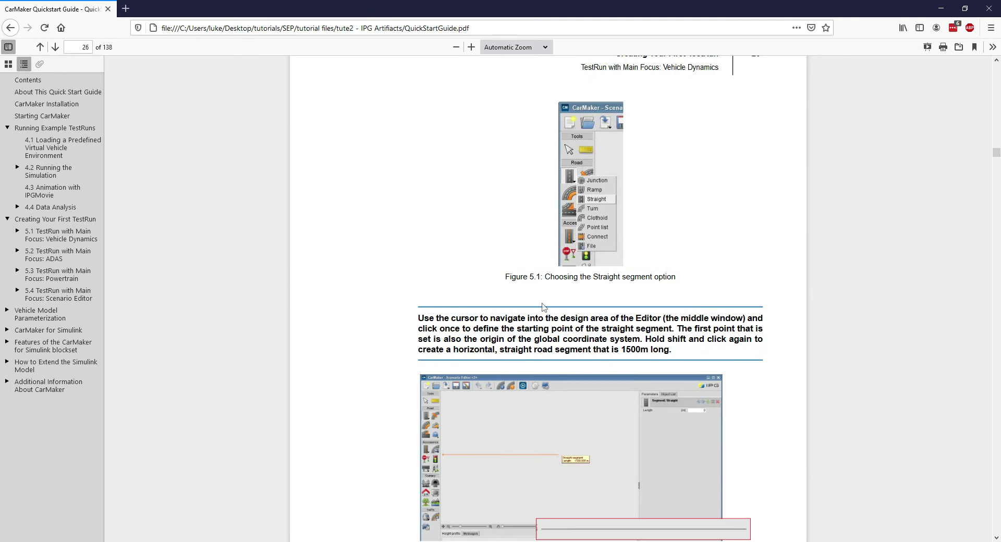
scroll(541, 306, "down", 8)
scroll(545, 303, "up", 10)
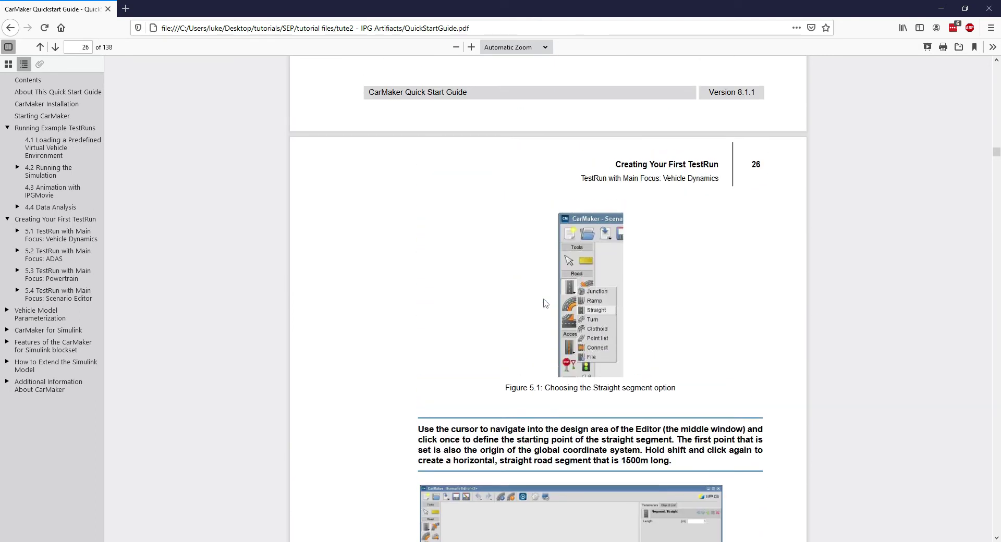
scroll(545, 302, "up", 5)
left_click_drag(500, 148, 724, 157)
left_click(724, 158)
scroll(789, 364, "down", 7)
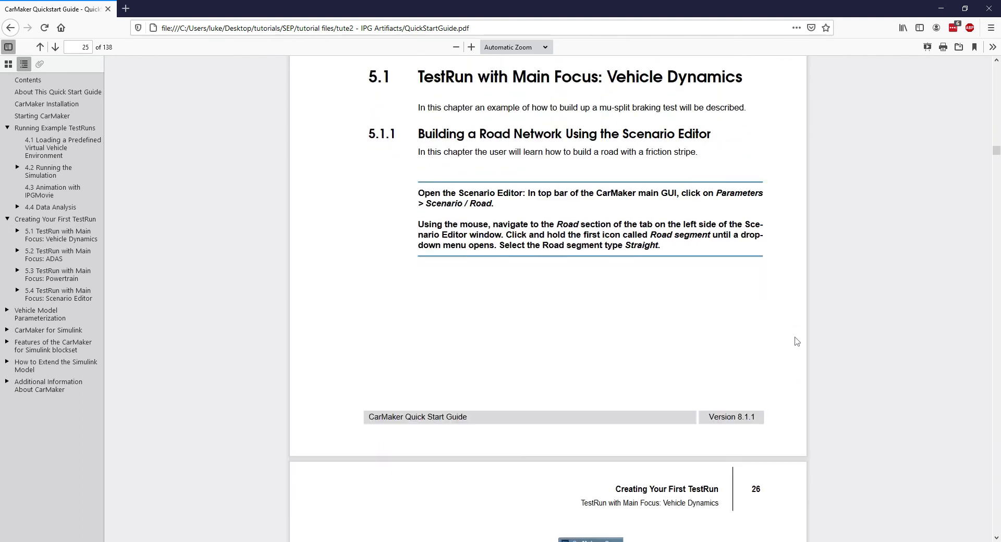
scroll(795, 339, "down", 5)
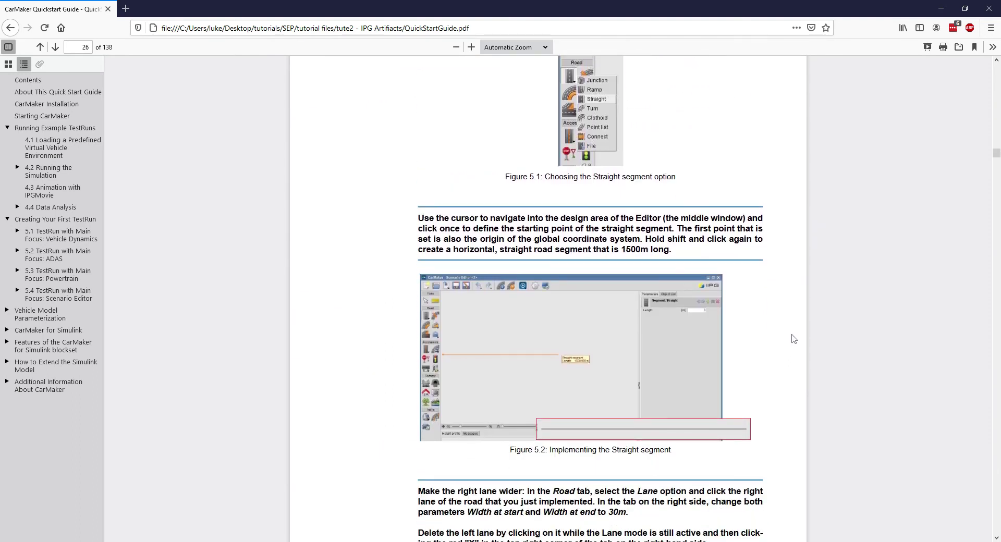
scroll(790, 336, "down", 7)
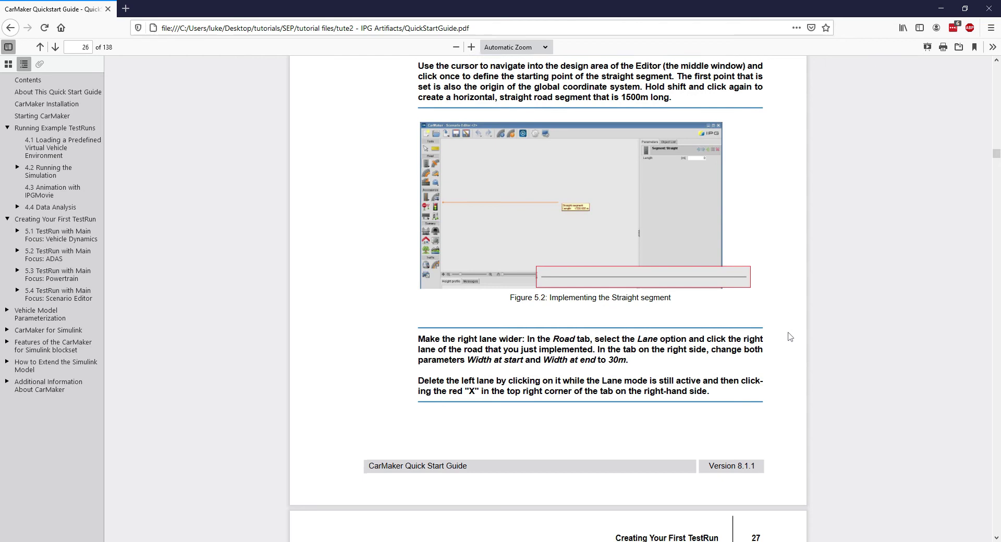
scroll(787, 336, "down", 5)
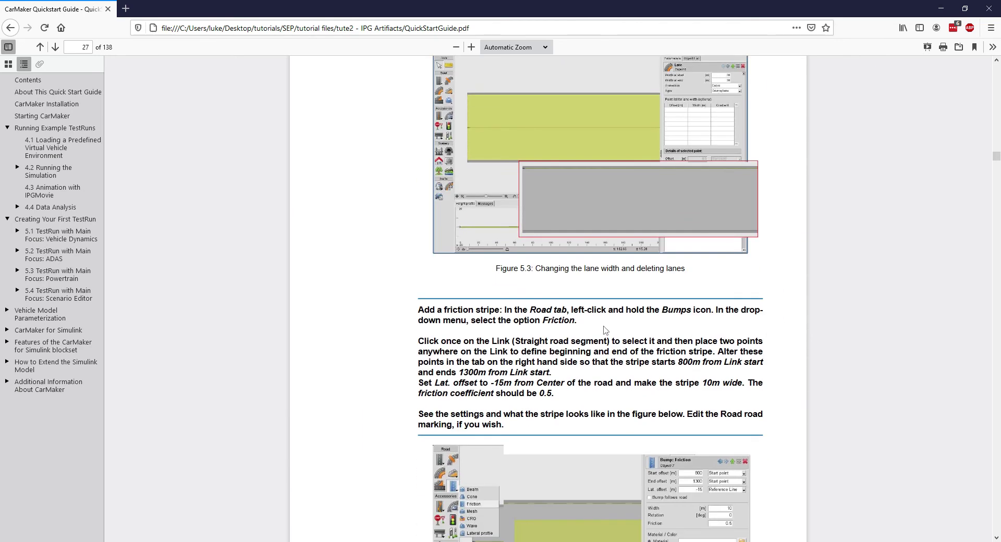
Step: Jump through sections 5.2–5.4, then into chapter 6 Vehicle Model Parameterization
left_click(62, 266)
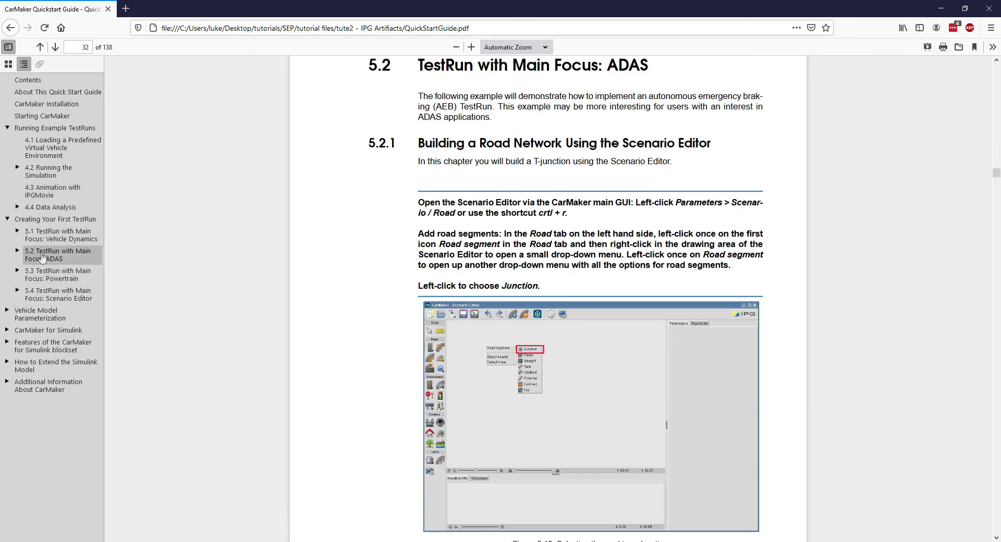
left_click(57, 274)
left_click(58, 294)
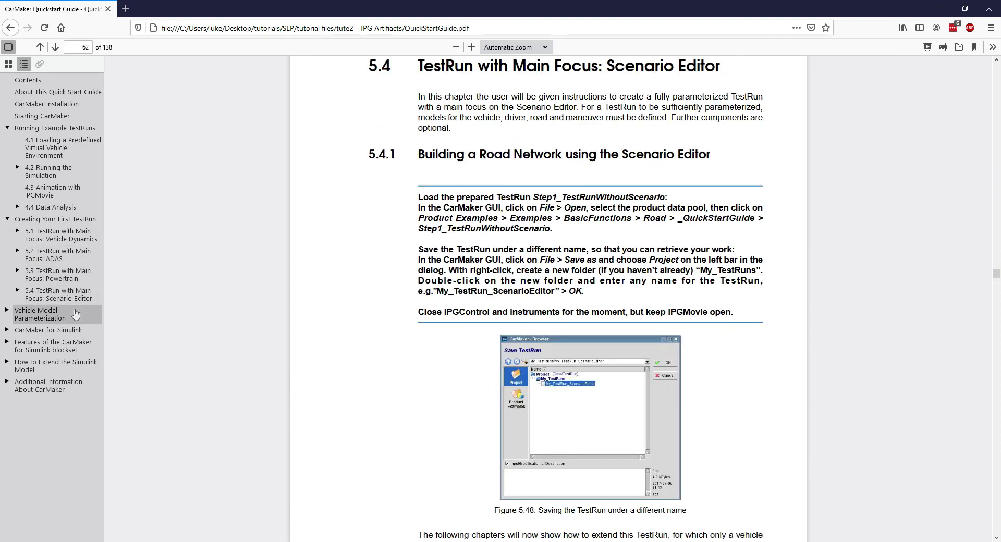
left_click(7, 311)
left_click(62, 330)
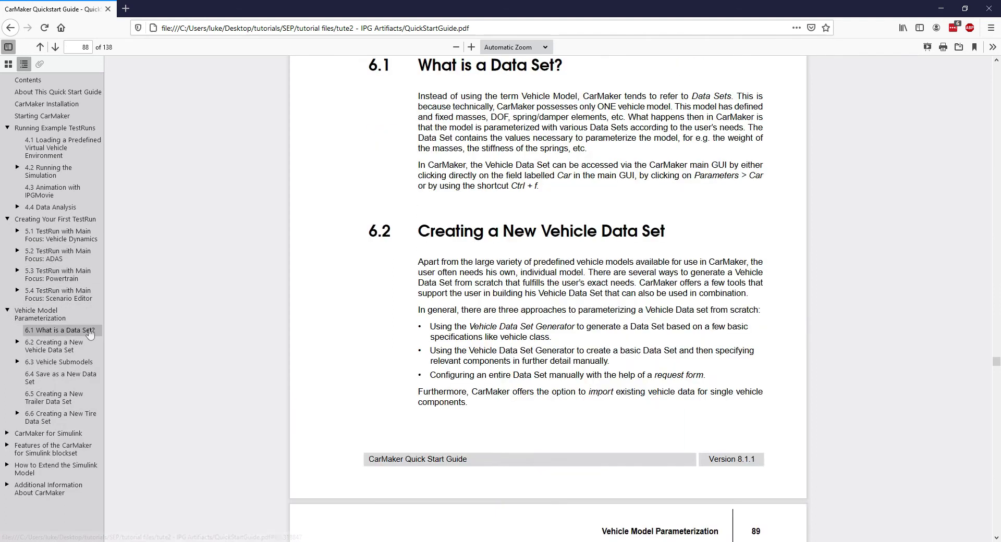
scroll(598, 250, "down", 10)
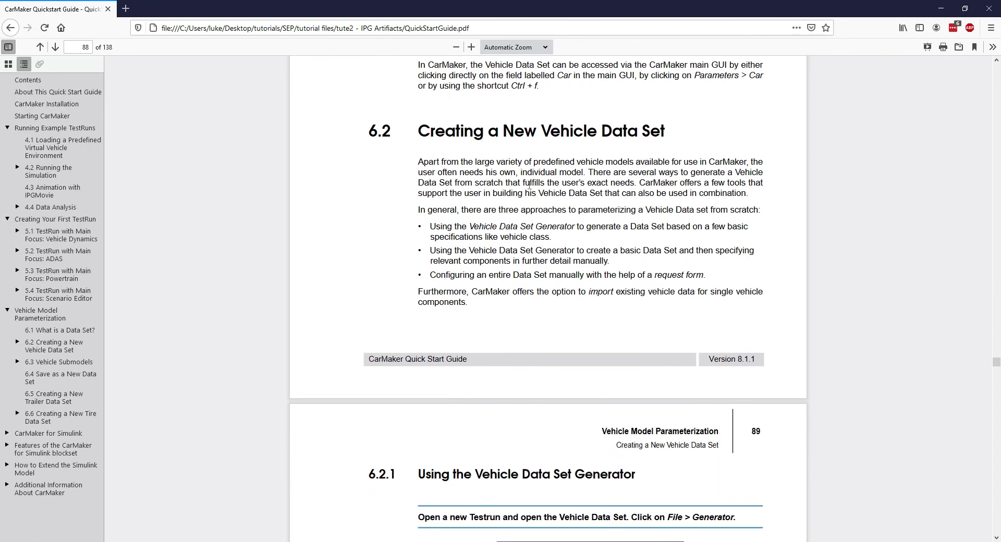
scroll(632, 183, "up", 2)
scroll(735, 282, "down", 5)
scroll(735, 281, "down", 15)
scroll(693, 276, "up", 5)
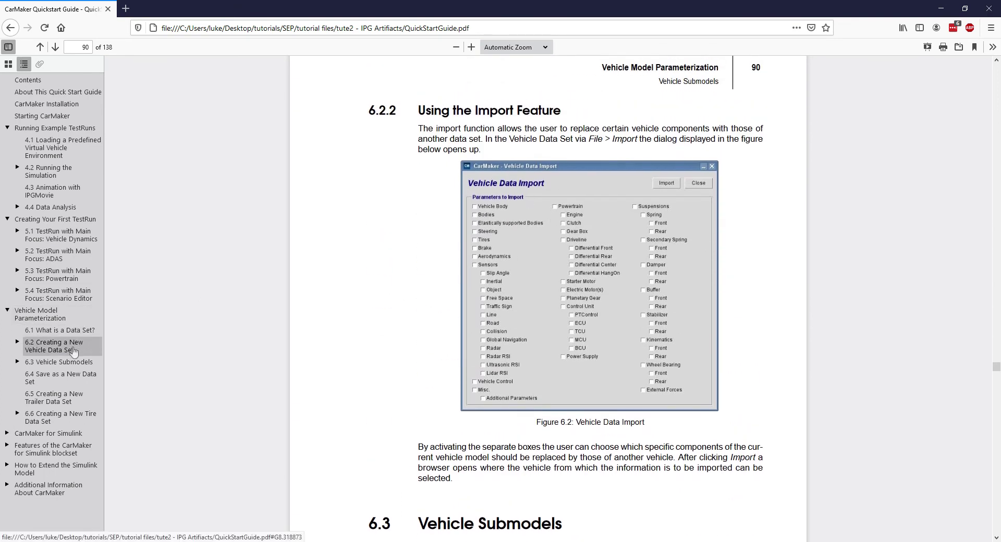
Step: Scroll through the Reference Manual's Contents pages, then switch to the file browser window
key("super+Tab")
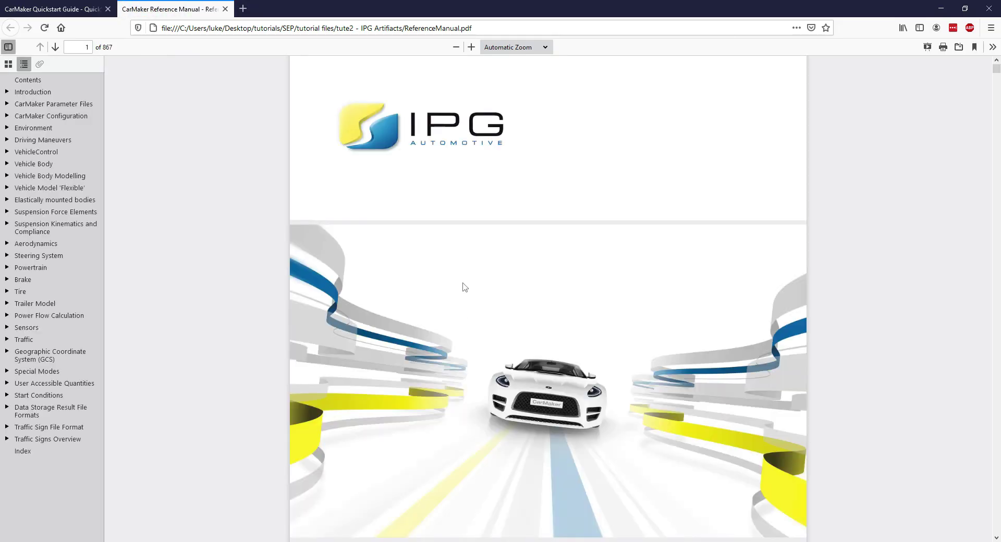
scroll(459, 284, "down", 5)
scroll(290, 267, "down", 12)
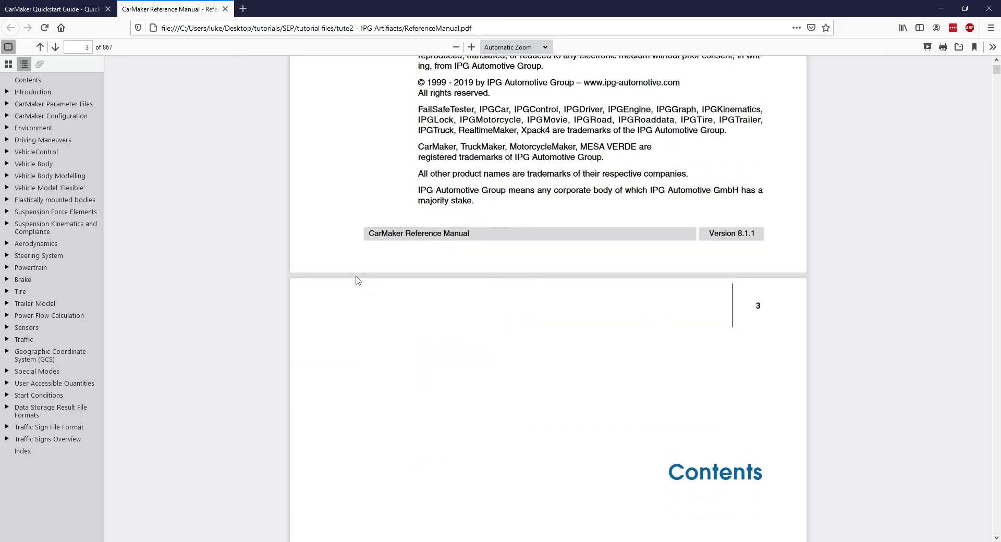
scroll(355, 279, "up", 2)
scroll(355, 279, "down", 10)
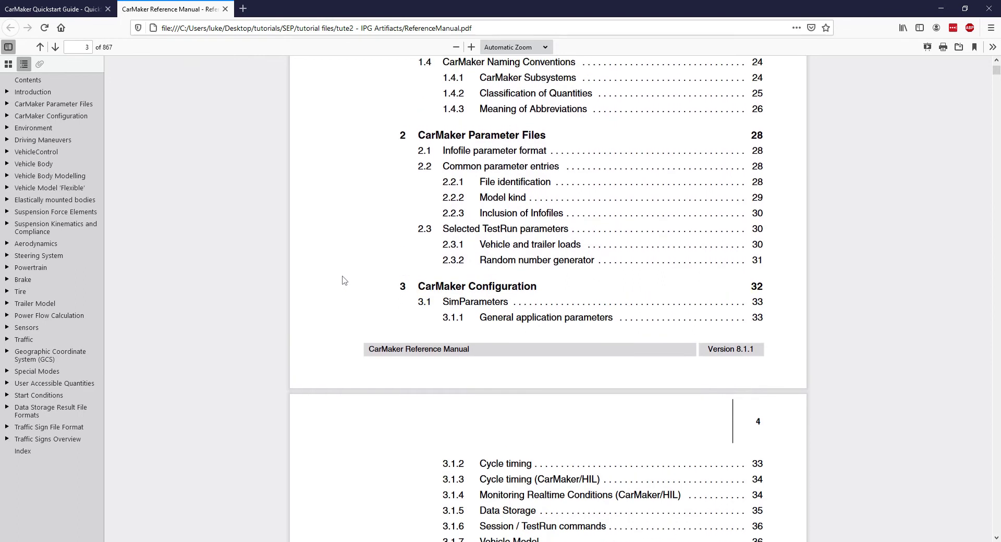
scroll(359, 282, "up", 4)
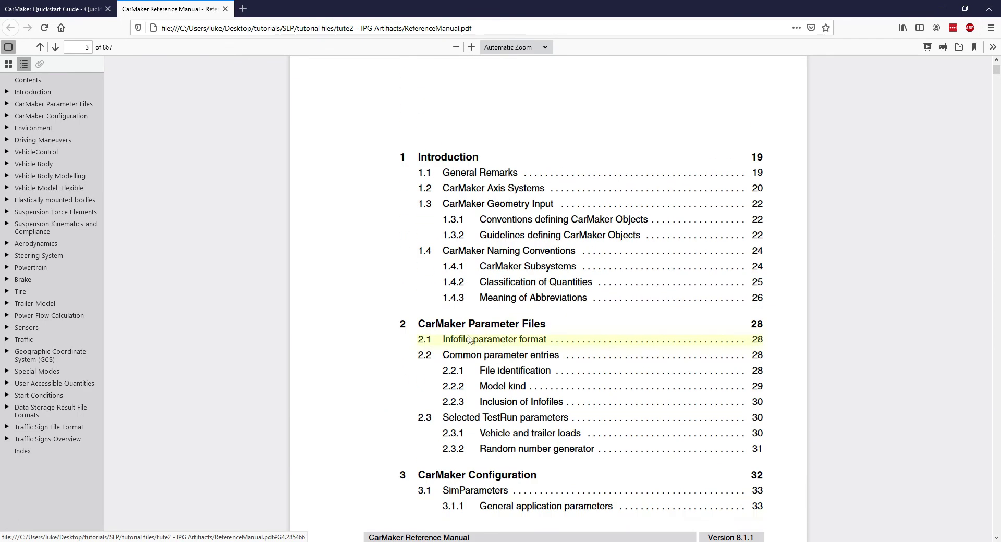
scroll(467, 270, "up", 8)
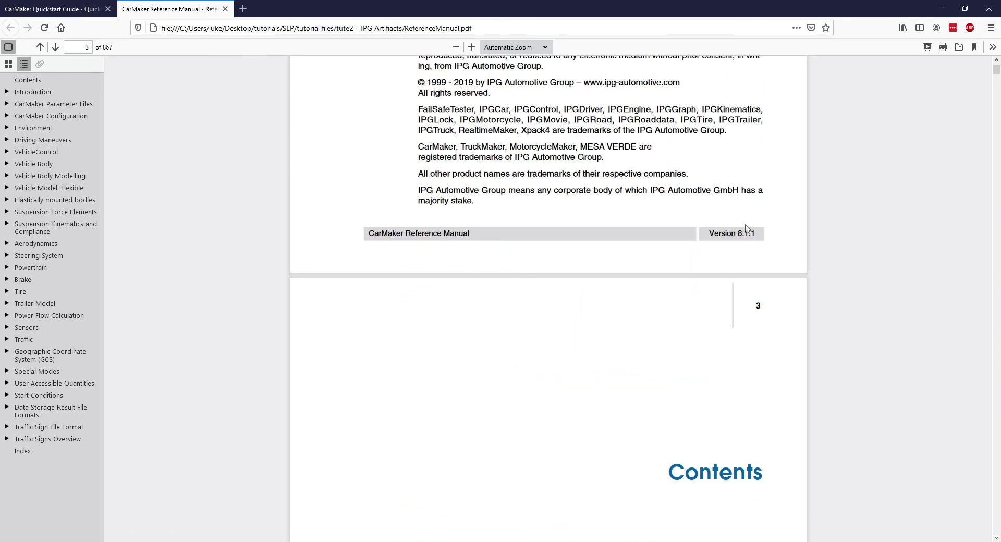
key("alt+Tab")
Step: Switch to Desktop 4, where CarMaker is running
key("super+Tab")
left_click(185, 272)
key("super+Tab")
left_click(327, 37)
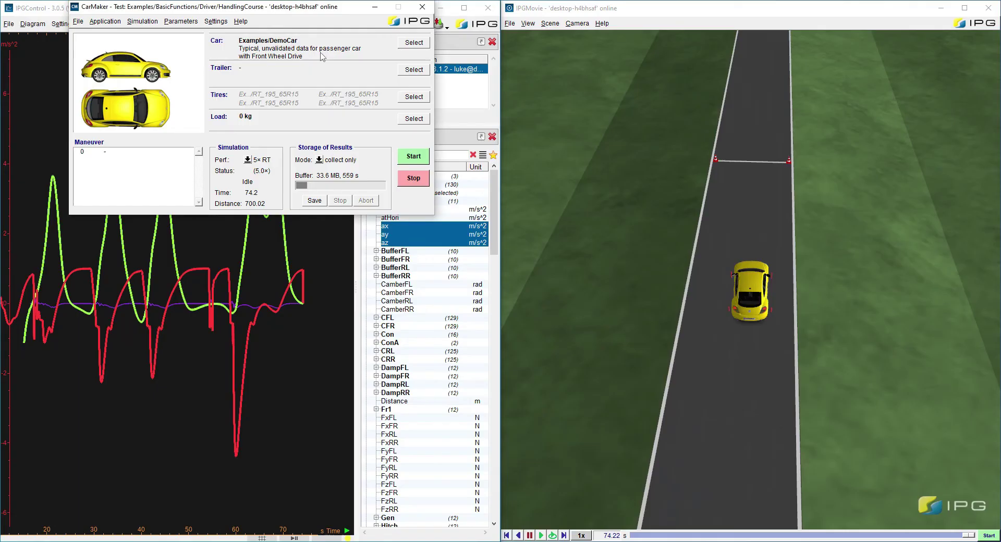
Step: Open Help > Quick Start Guide and check its version number, 8.1.1
left_click(239, 21)
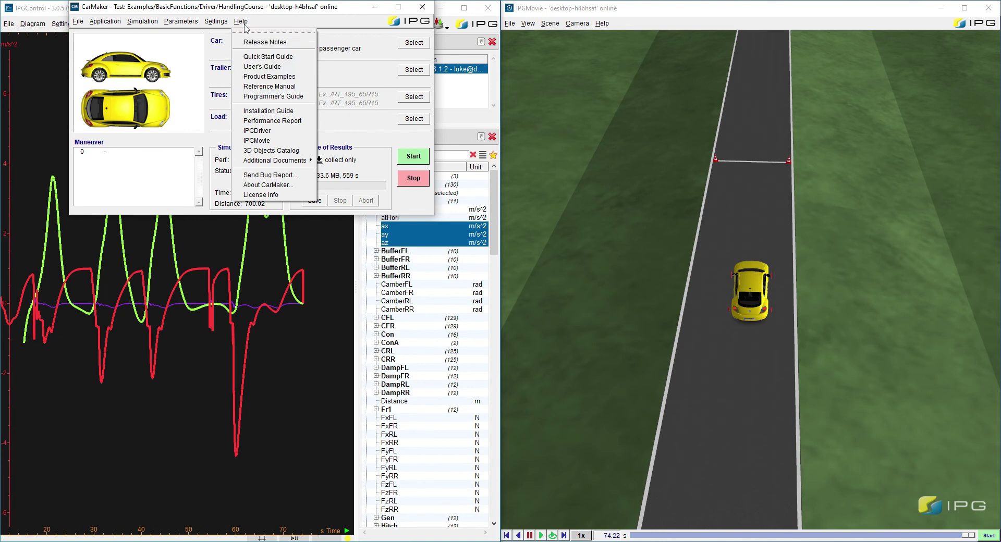
left_click(270, 57)
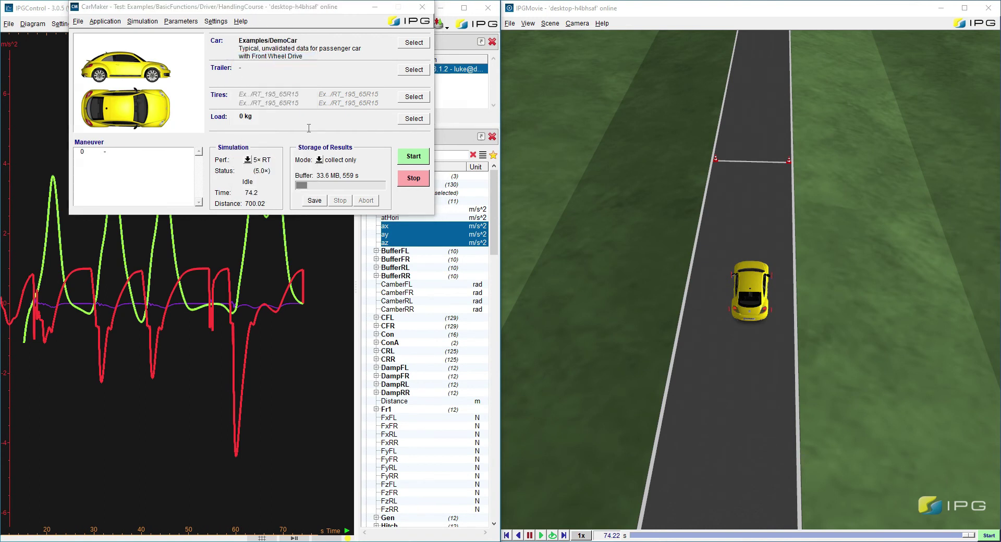
scroll(551, 248, "down", 6)
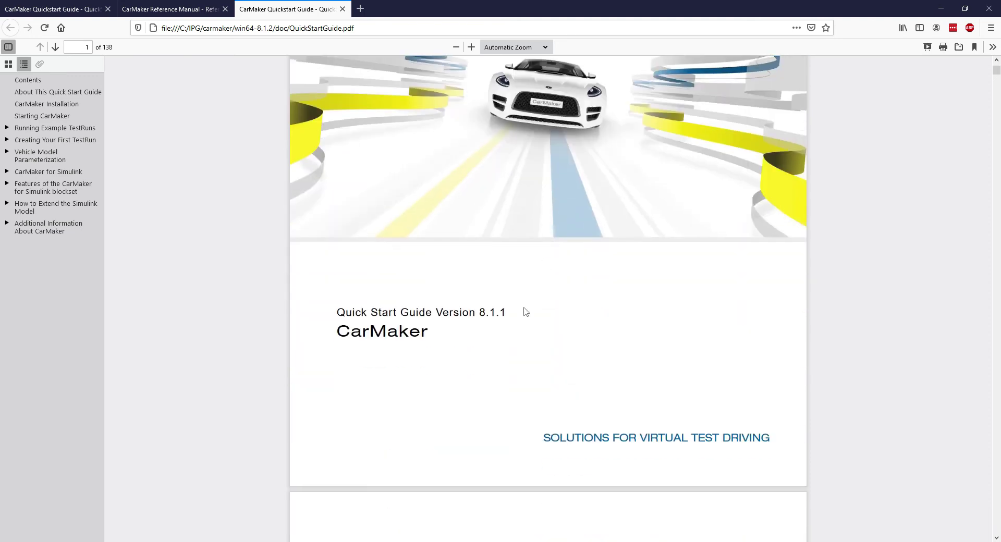
left_click_drag(476, 309, 376, 307)
Step: Compare the Reference Manual's footer version with the Quick Start Guide's
left_click(433, 310)
left_click(167, 11)
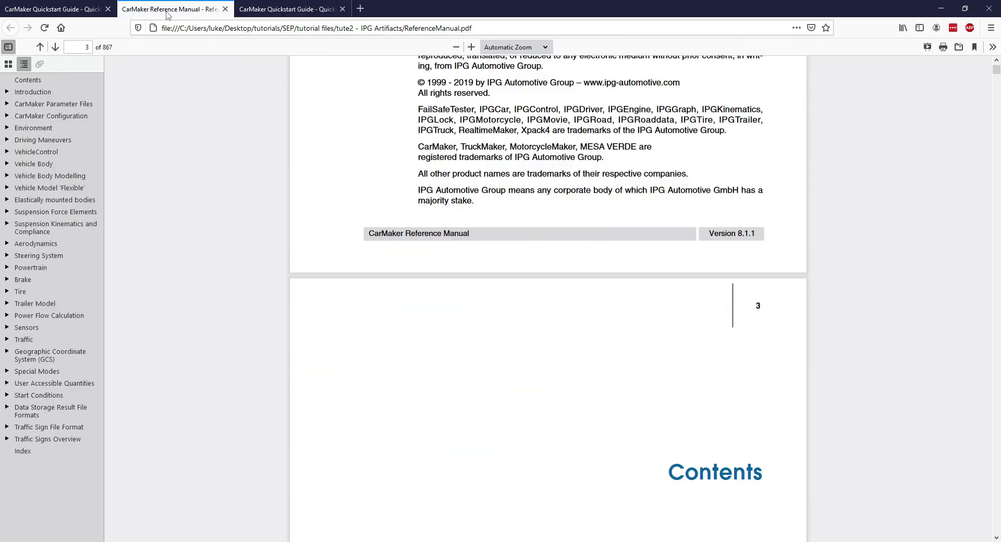
triple_click(743, 231)
left_click(248, 14)
scroll(417, 302, "down", 2)
Step: Inspect the guide's win64-8.1.2/doc install path in the URL, then return to File Explorer
key("alt+Tab")
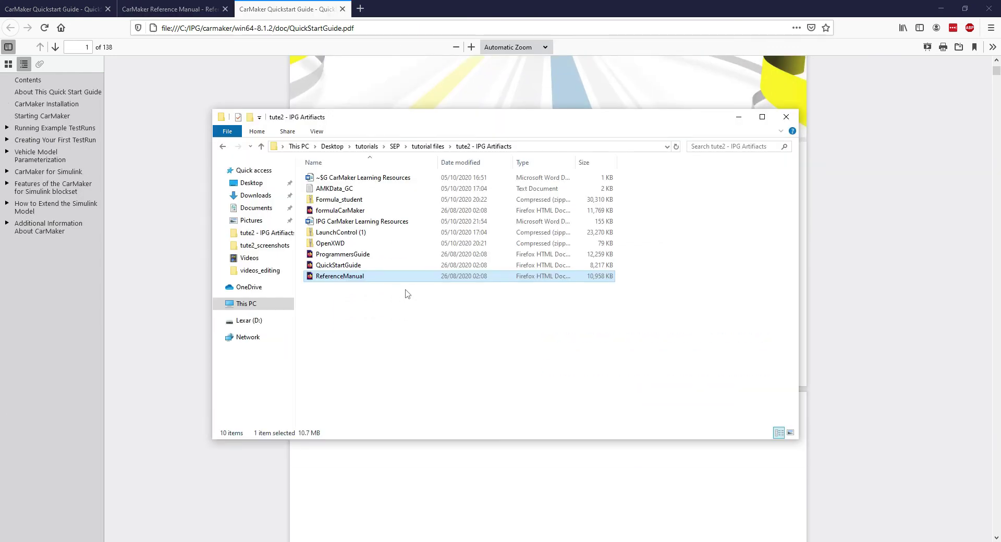
key("super+Tab")
left_click(285, 64)
left_click(236, 26)
left_click_drag(236, 26, 345, 31)
left_click(364, 25)
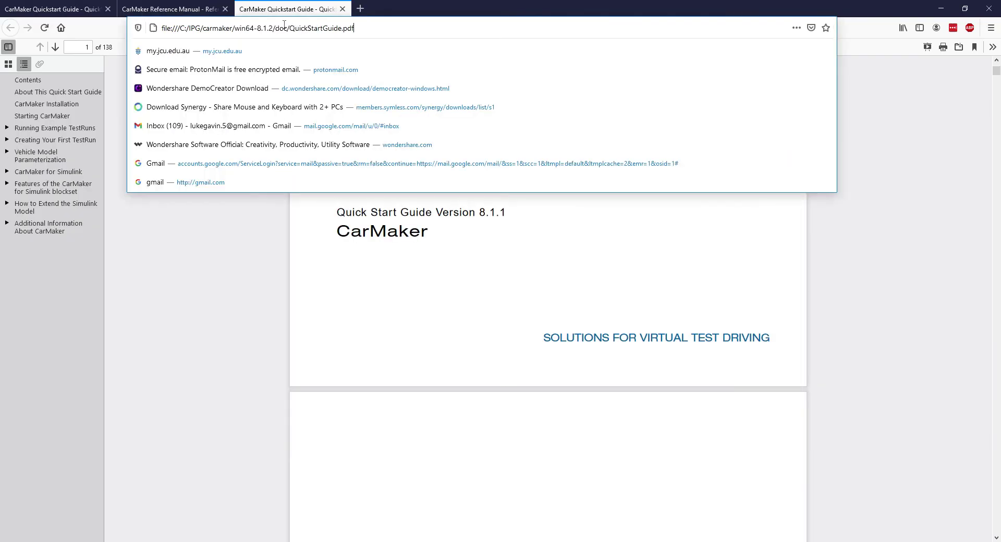
key("ctrl+shift+Left")
key("ctrl+shift+Left")
key("ctrl+shift+Left")
left_click(387, 28)
key("alt+Tab")
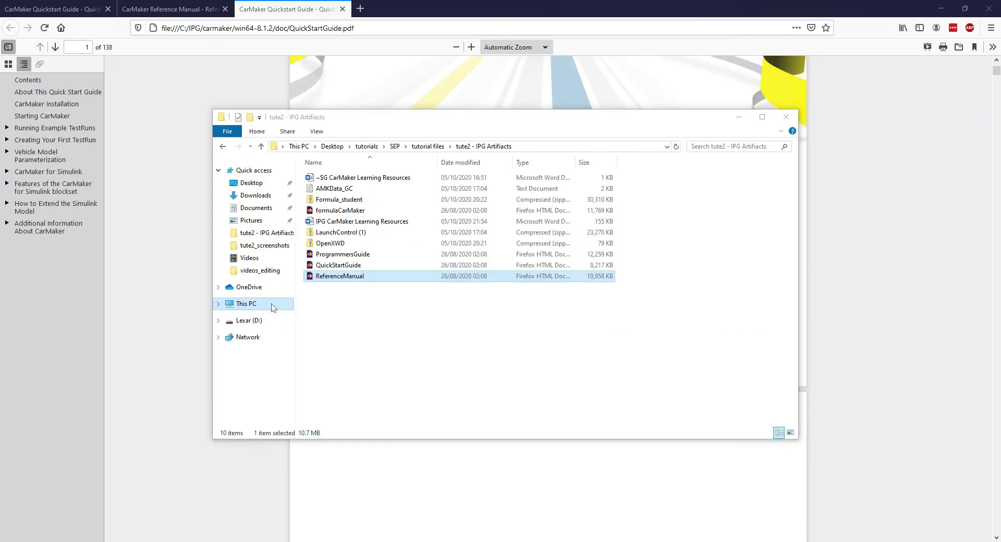
key("super")
key("Escape")
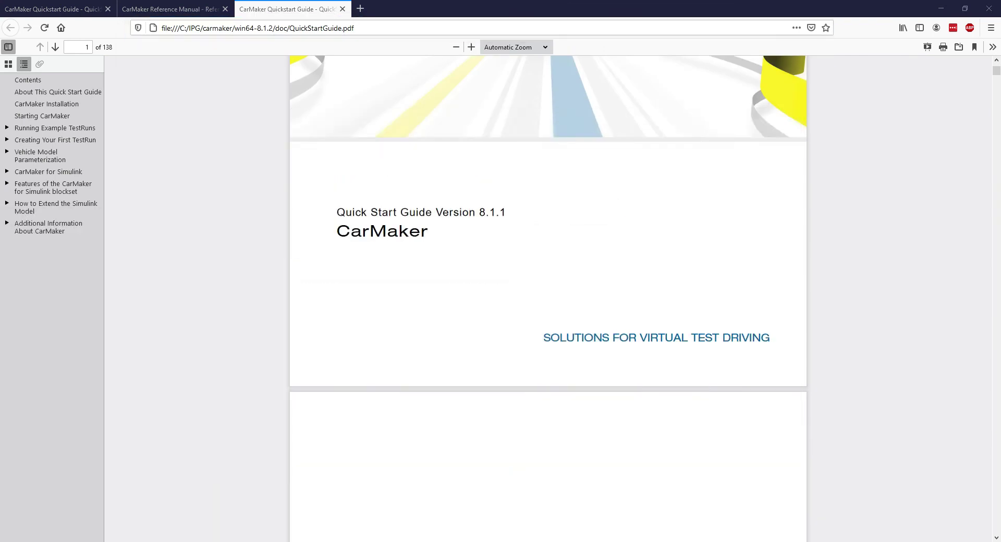
Step: Browse This PC > Local Disk (C:) > IPG > win64-8.1.2 > doc and select QuickStartGuide
left_click(245, 306)
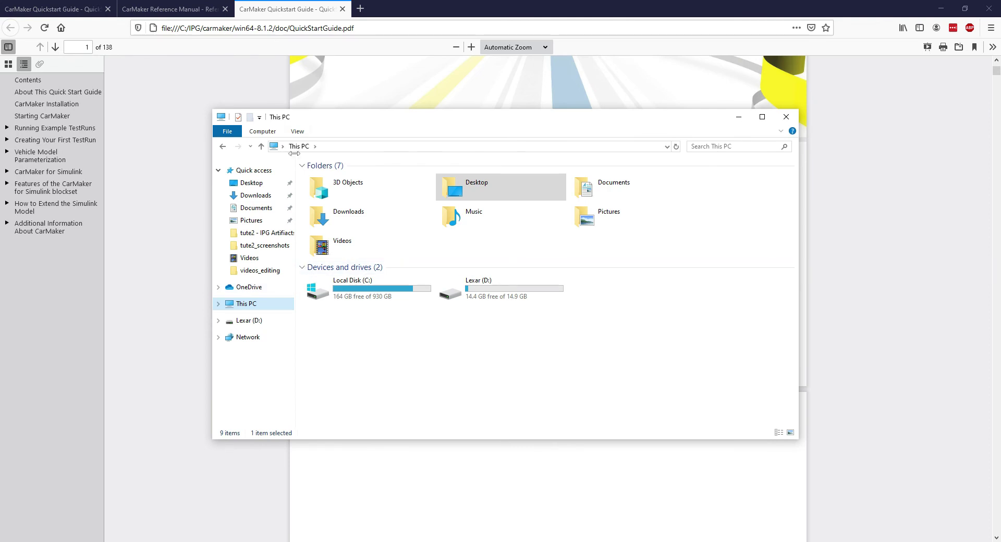
double_click(348, 291)
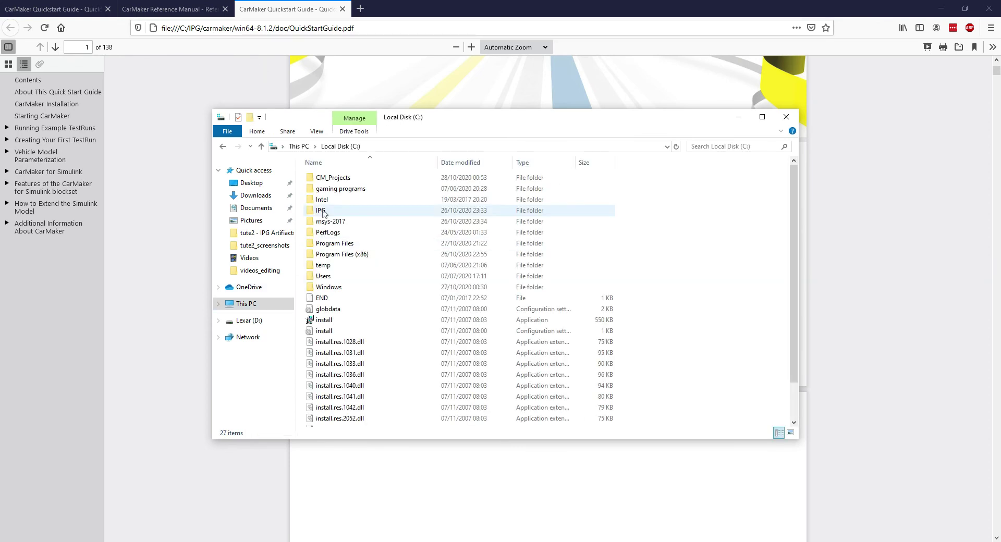
double_click(323, 211)
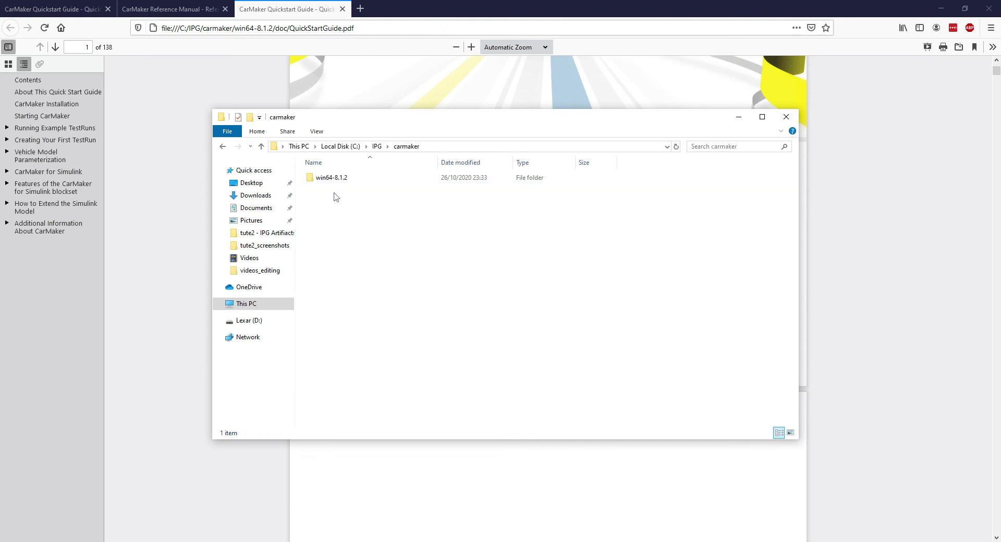
double_click(334, 178)
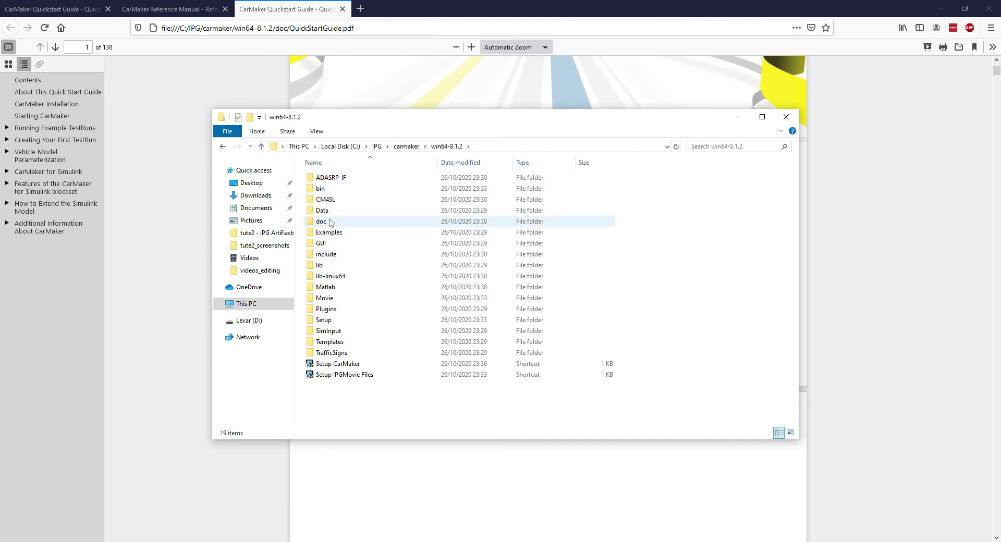
double_click(330, 223)
scroll(359, 224, "down", 1)
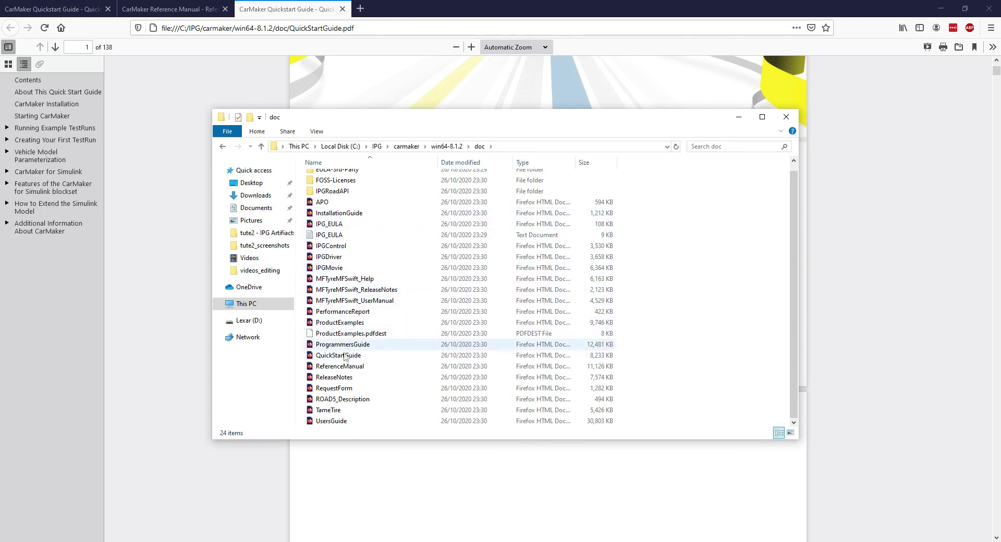
left_click_drag(341, 368, 341, 348)
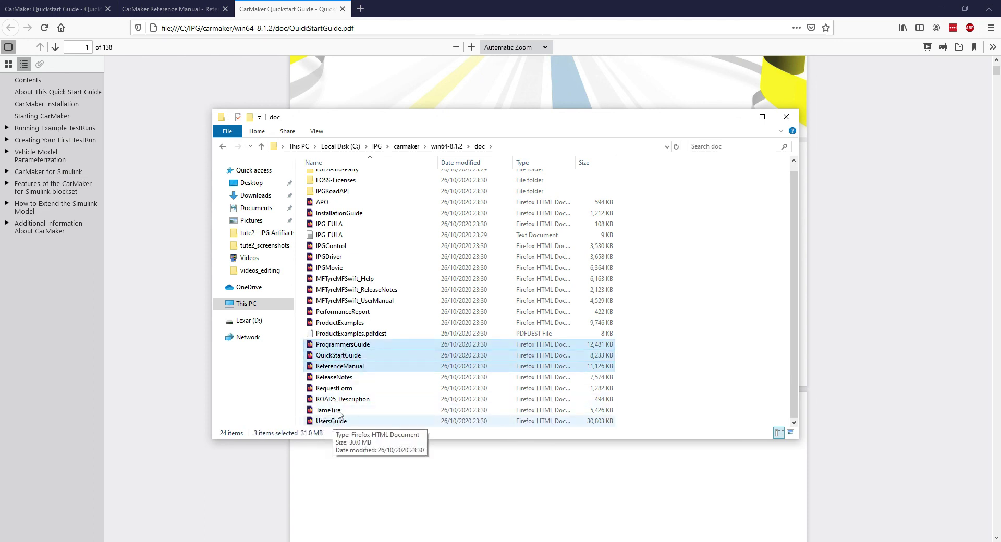
left_click(352, 355)
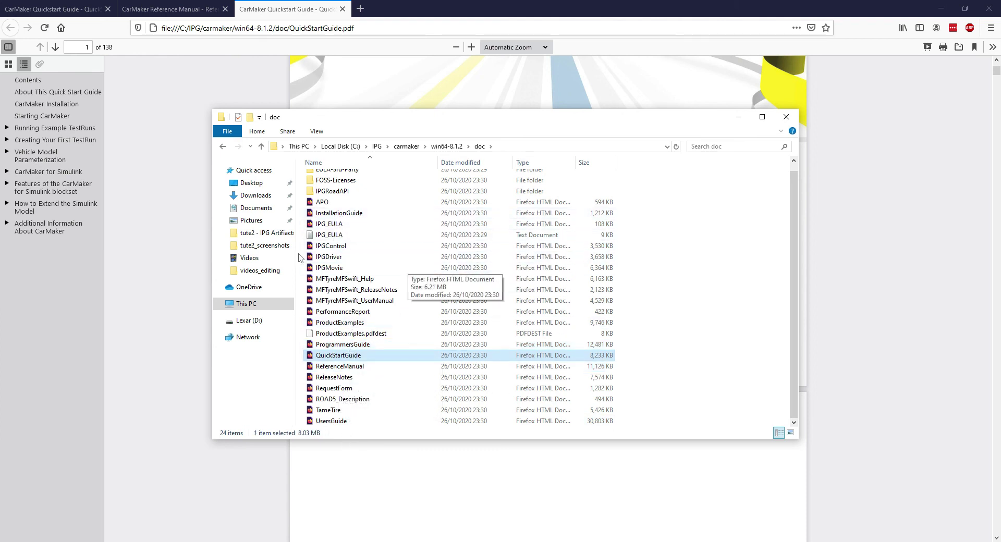
Step: Open UsersGuide from the doc folder and compare it with the guide files in tute2
double_click(334, 423)
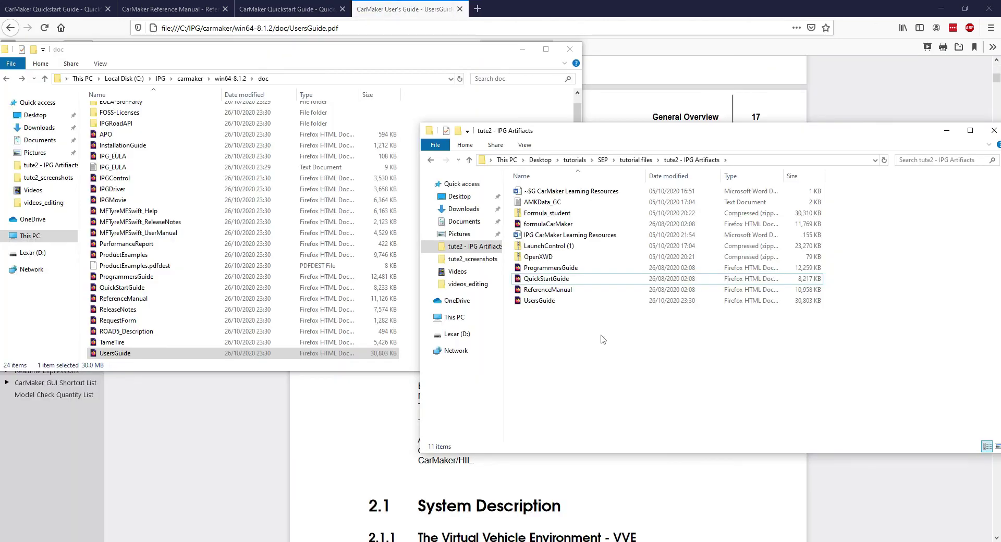
left_click_drag(603, 339, 531, 266)
left_click(567, 333)
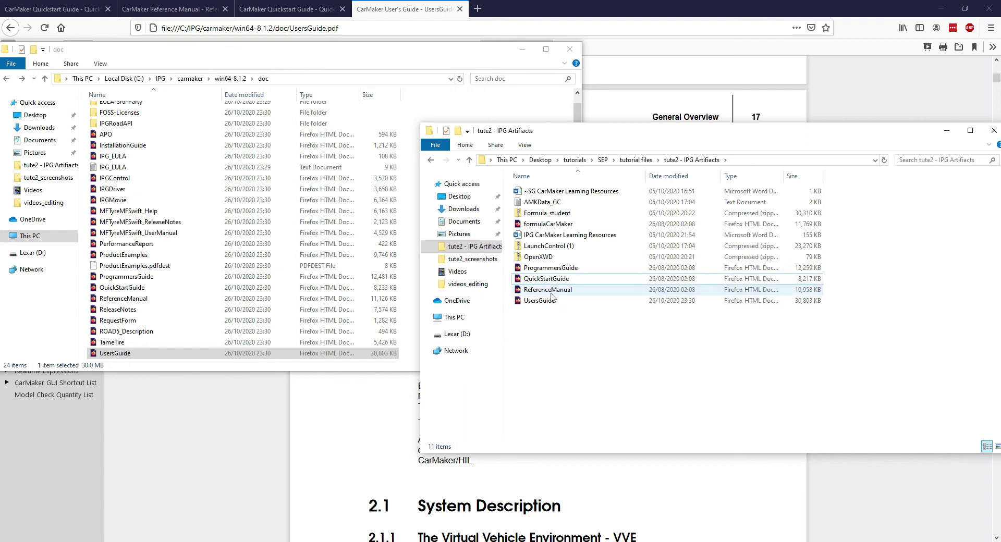
left_click(554, 301)
left_click(547, 290)
left_click(546, 279)
left_click(588, 337)
left_click_drag(586, 332, 542, 275)
left_click(570, 316)
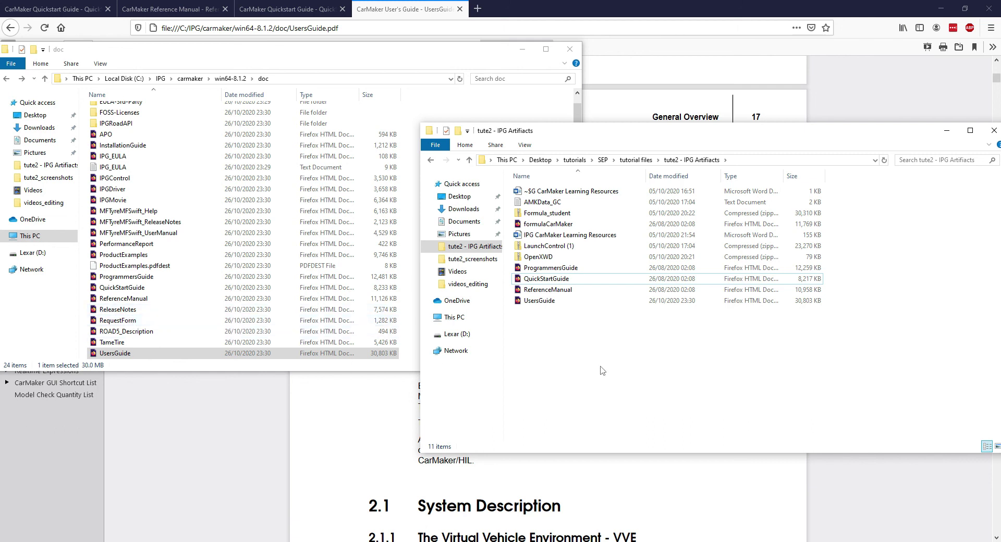
left_click_drag(588, 349, 542, 280)
left_click(551, 292)
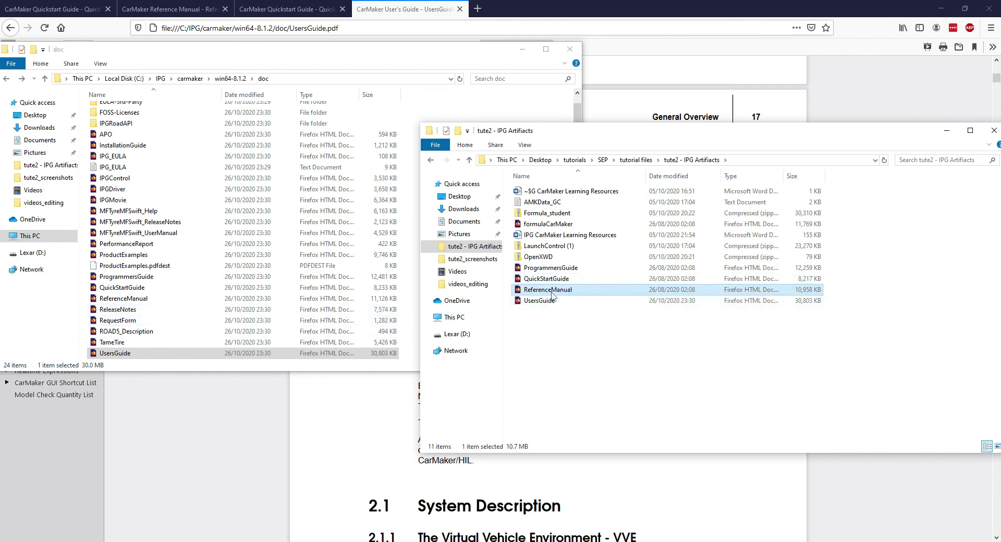
Step: Bring the User's Guide to the front and return to its IPGDriver overview page
left_click(338, 425)
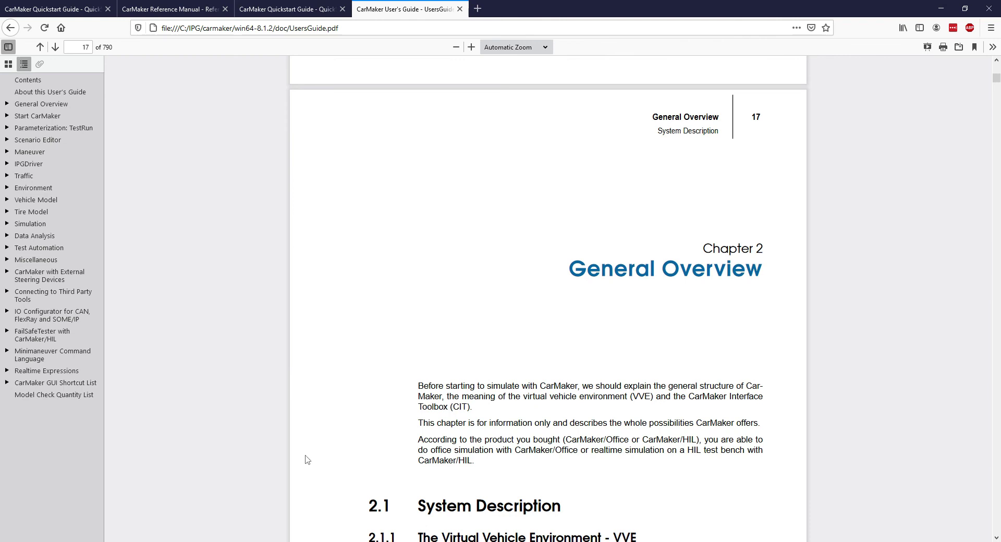
scroll(366, 453, "down", 3)
scroll(364, 443, "up", 3)
key("alt+Left")
key("alt+Tab")
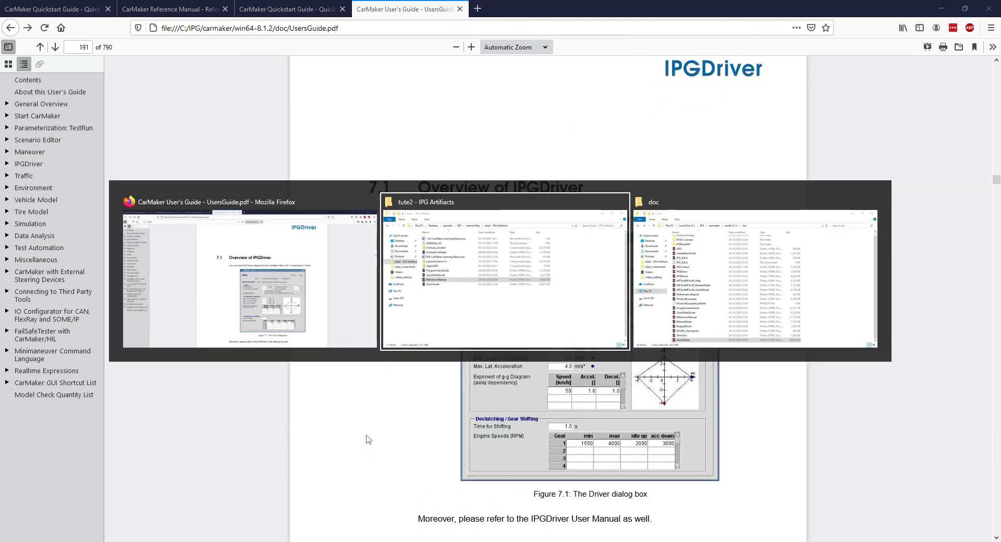
Step: Switch to Desktop 4 with CarMaker, IPGControl and IPGMovie
key("alt+Tab")
key("alt+Tab")
key("super+Tab")
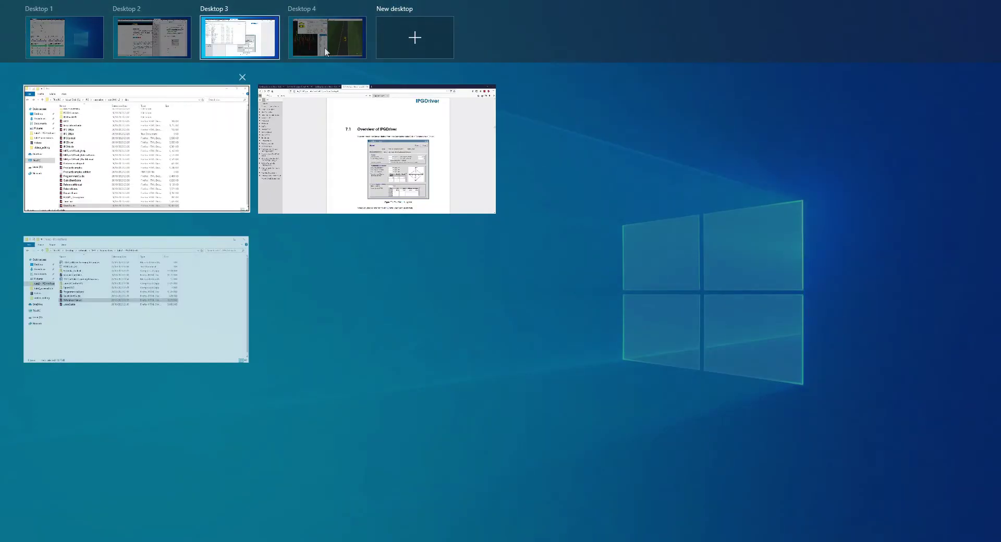
left_click(324, 45)
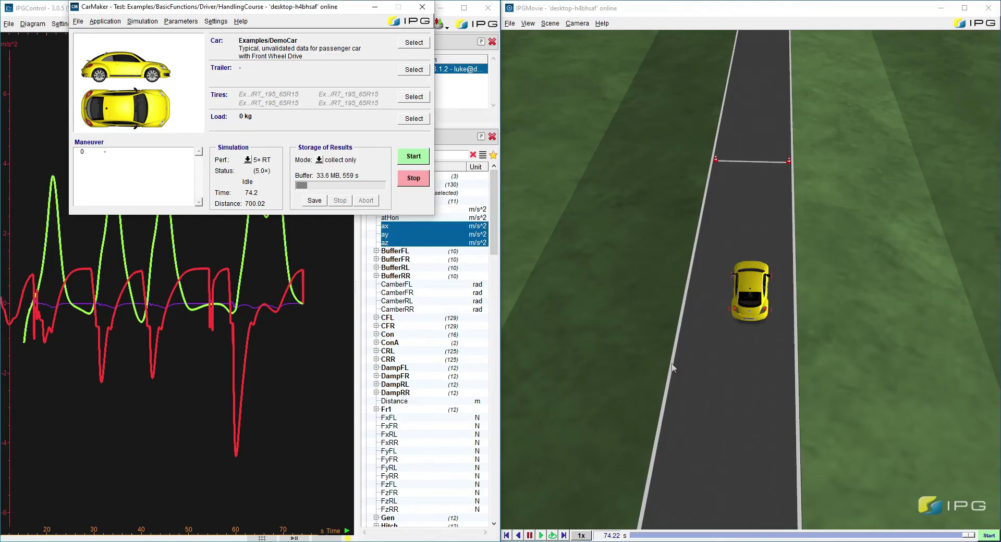